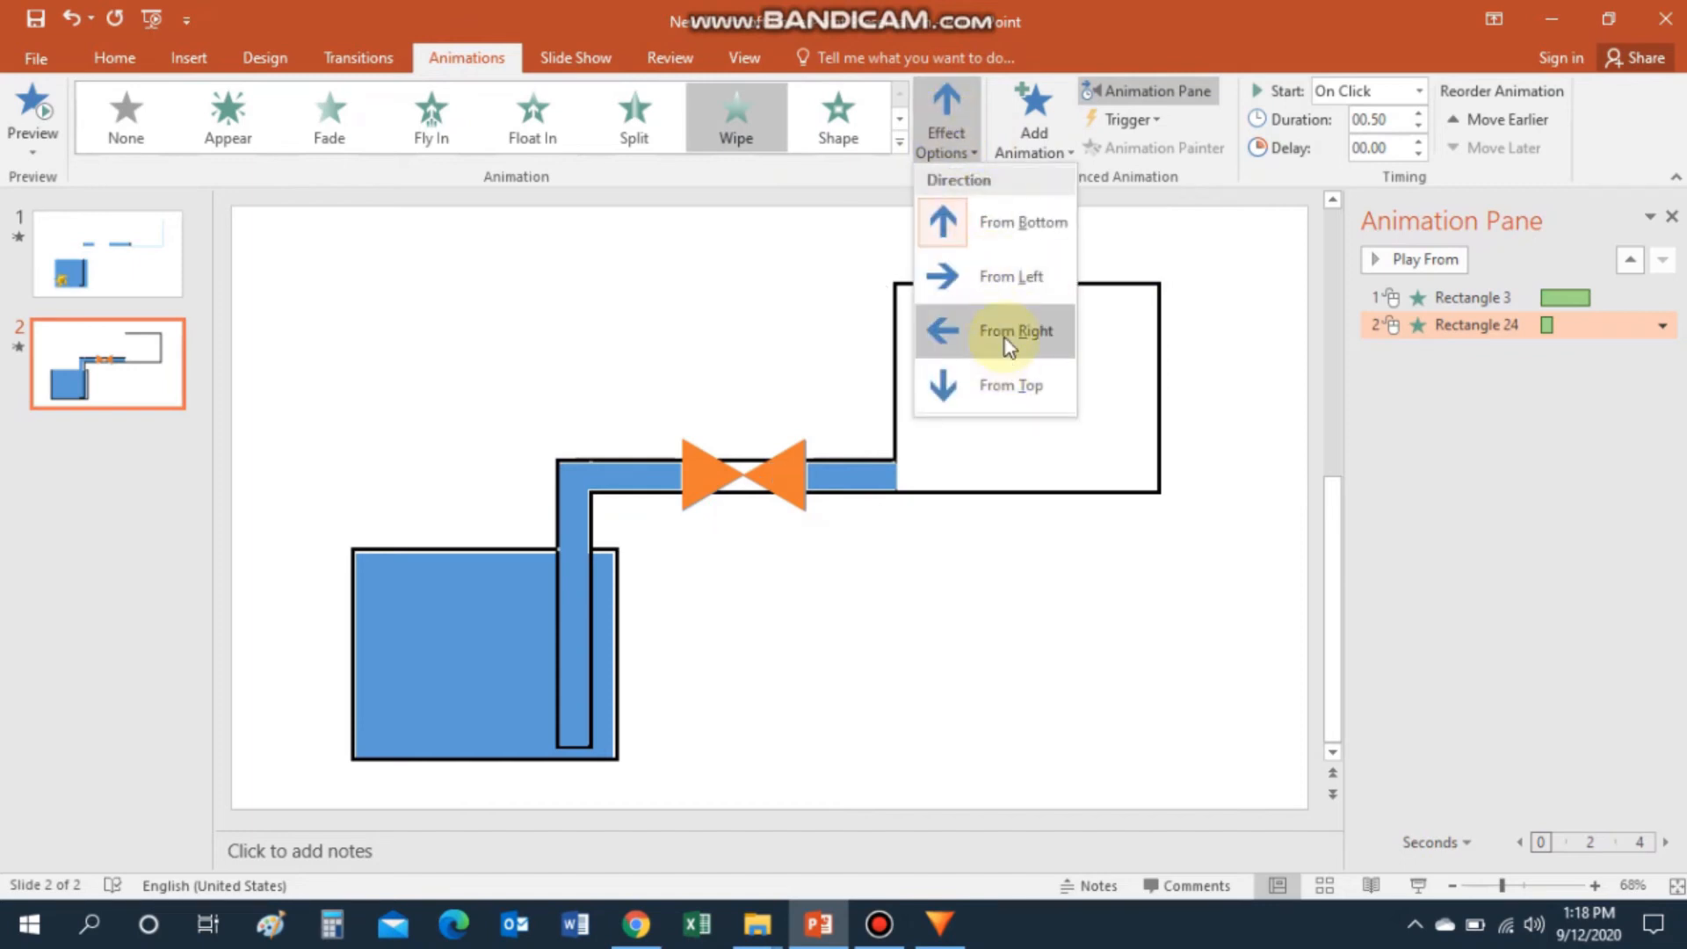
Wipe Rectangle 24 from the right, starting With Previous over 2 seconds, and preview the animations from Rectangle 3.
{"action": "left_click", "coordinate": [1005, 339]}
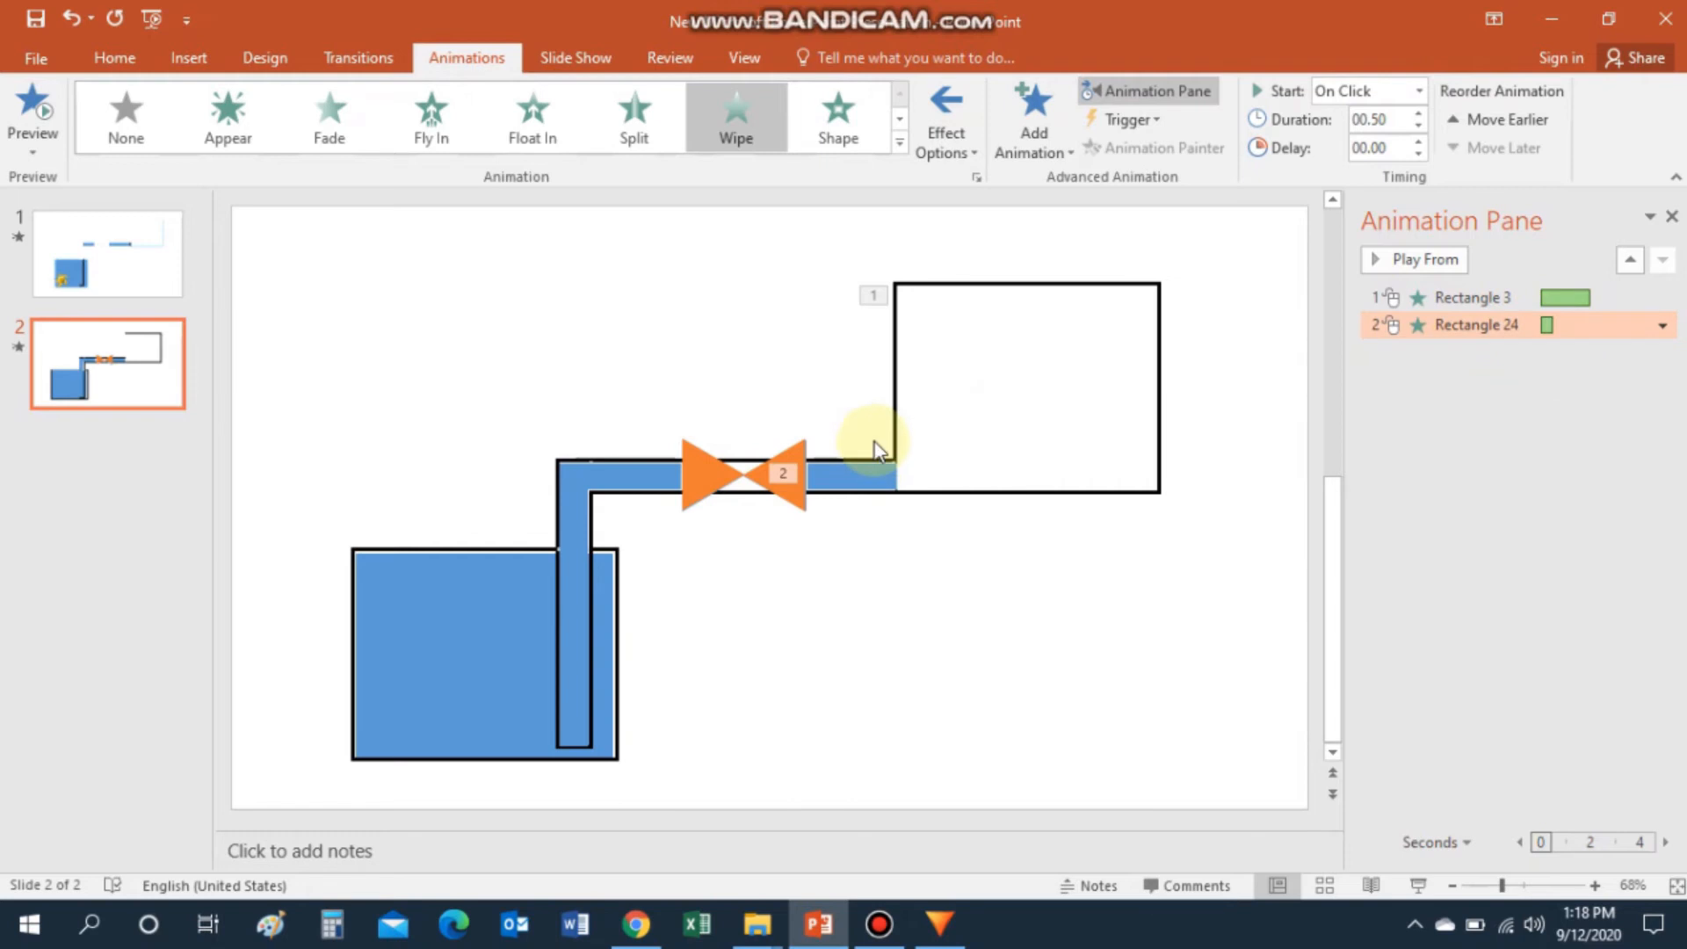
{"action": "left_click", "coordinate": [973, 177]}
{"action": "left_click_drag", "start_coordinate": [1267, 277], "coordinate": [1274, 249]}
{"action": "left_click", "coordinate": [1270, 296]}
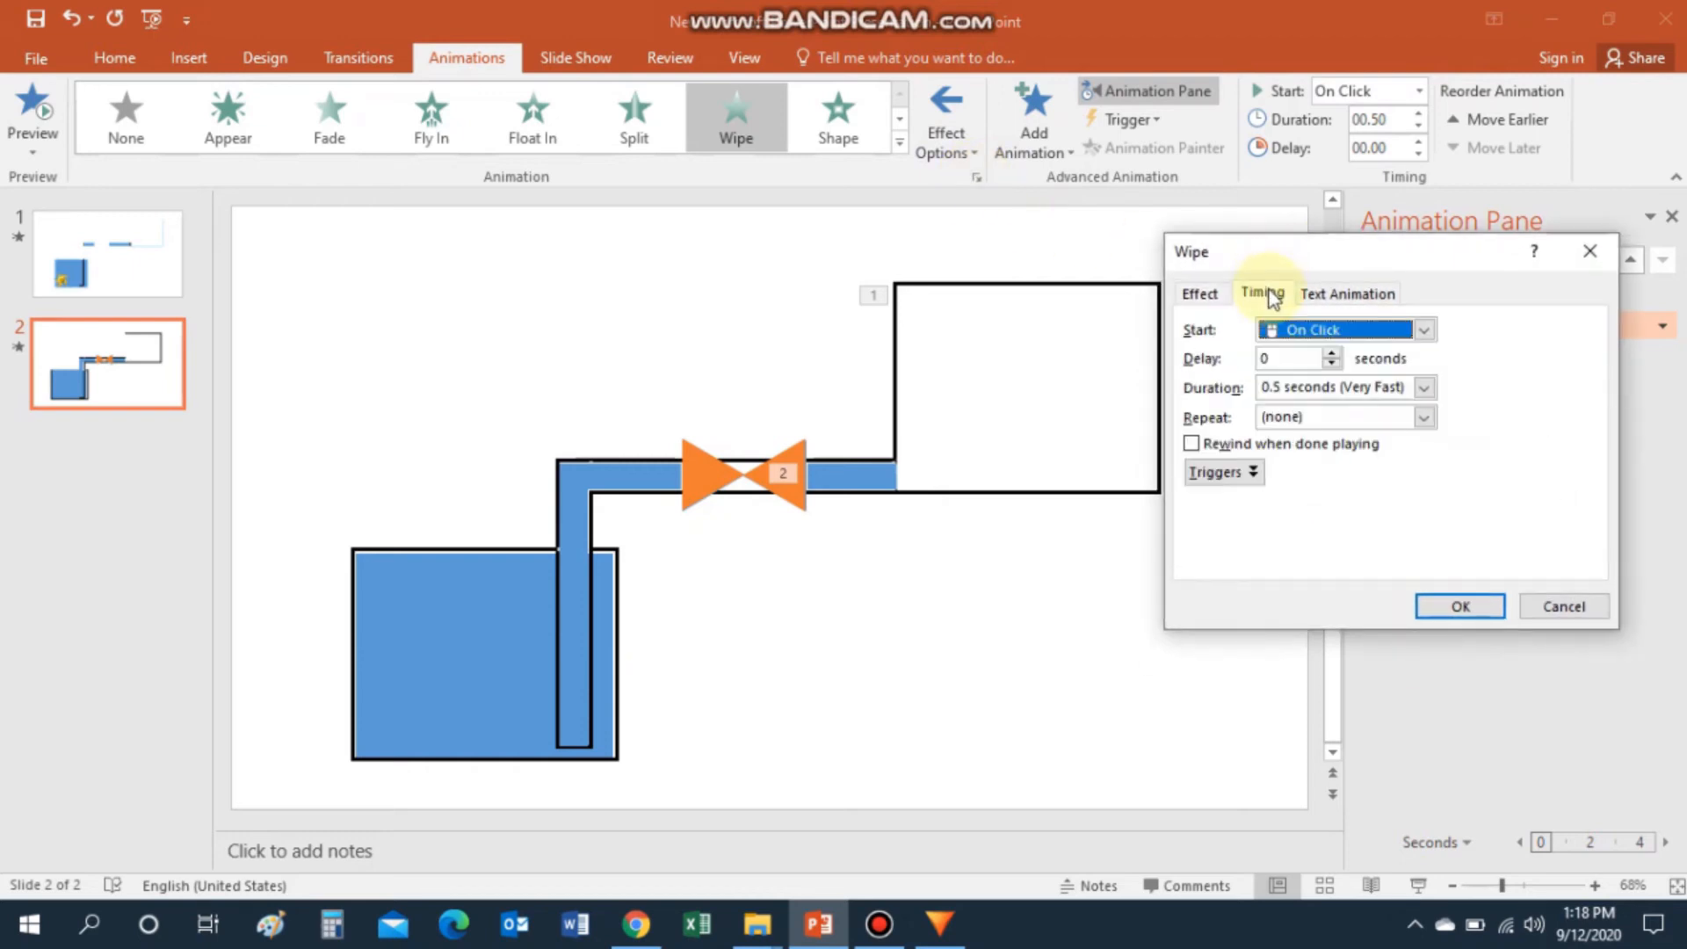
{"action": "left_click", "coordinate": [1425, 331]}
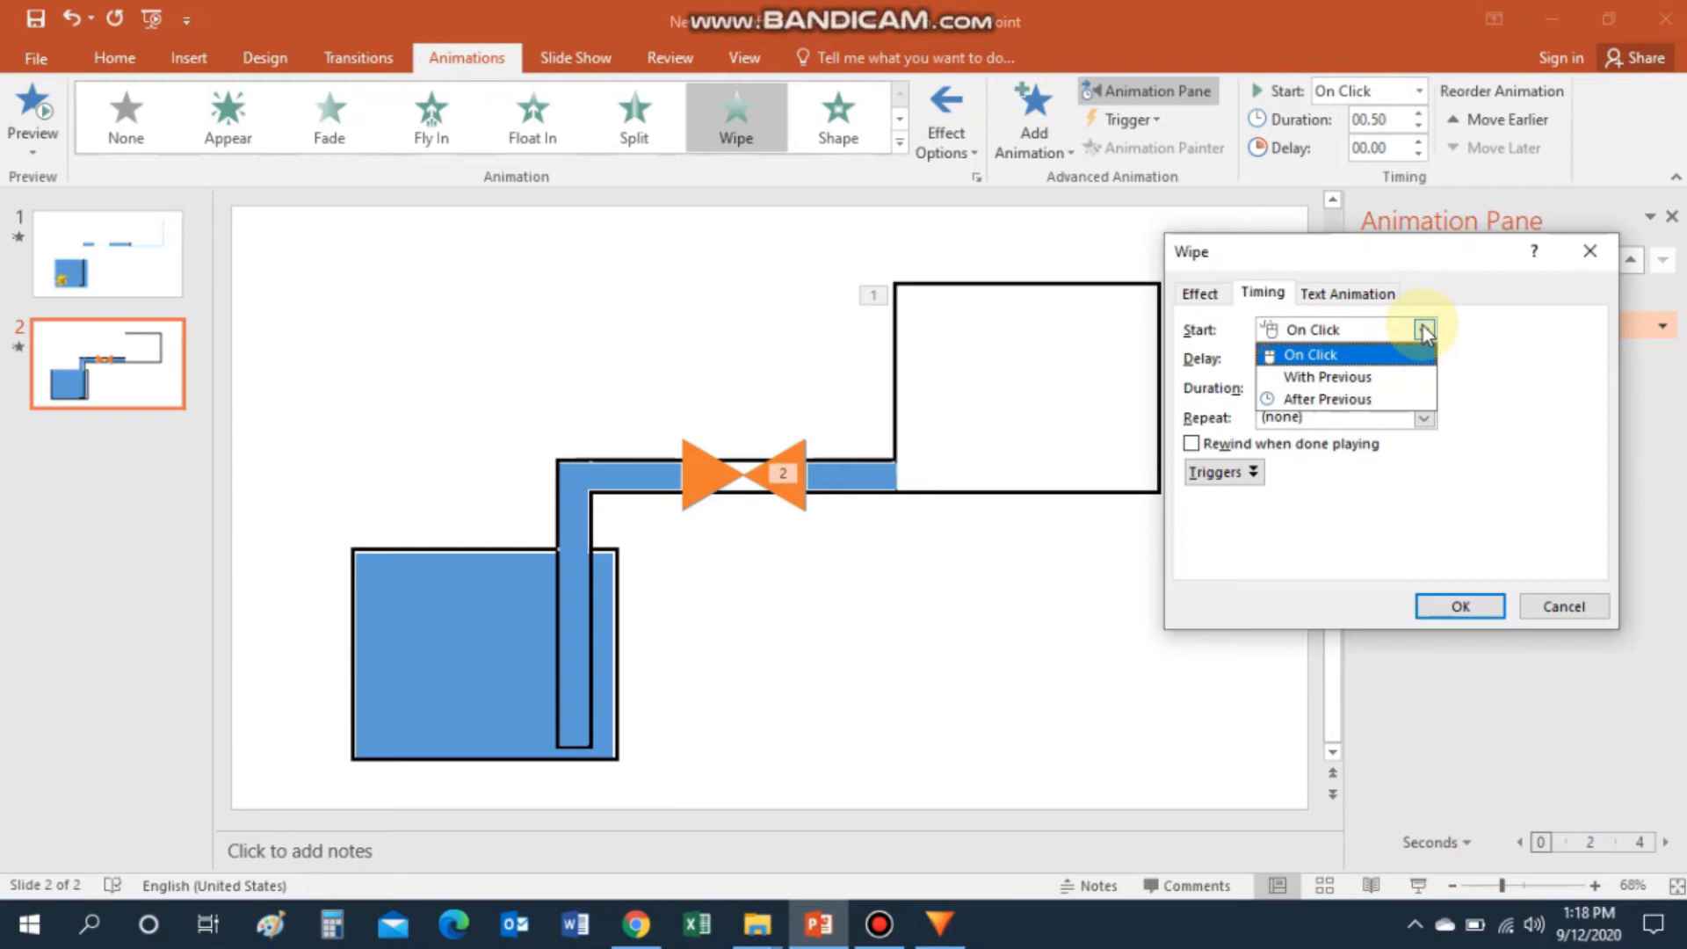
{"action": "left_click", "coordinate": [1412, 377]}
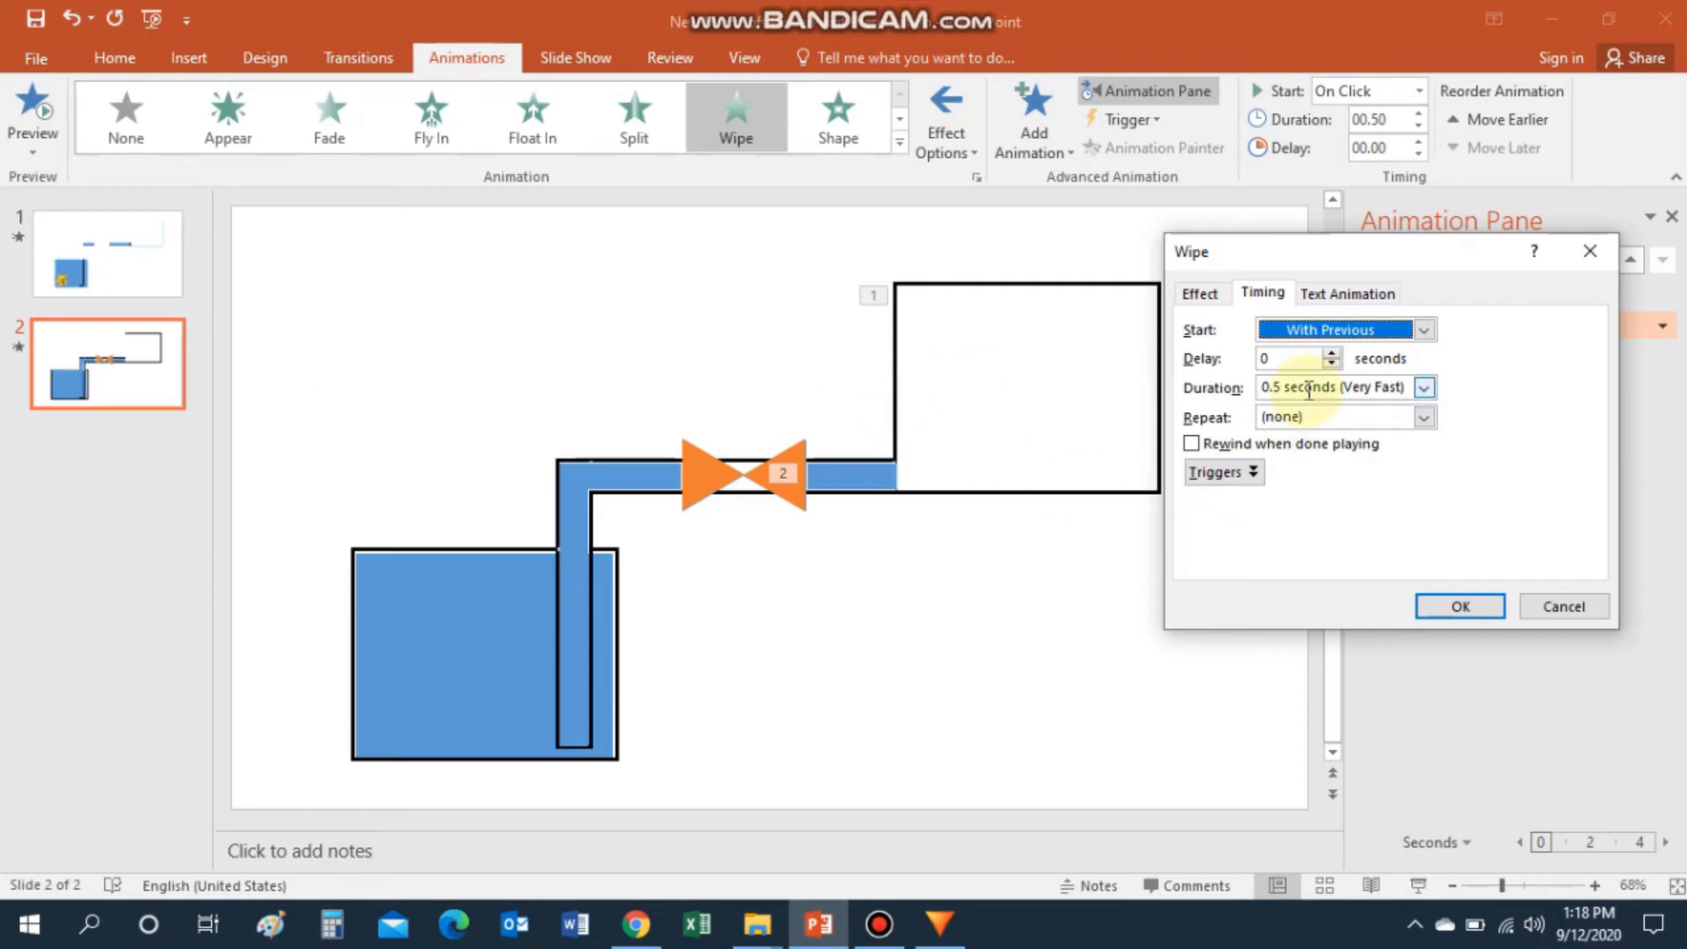
{"action": "left_click", "coordinate": [1424, 390]}
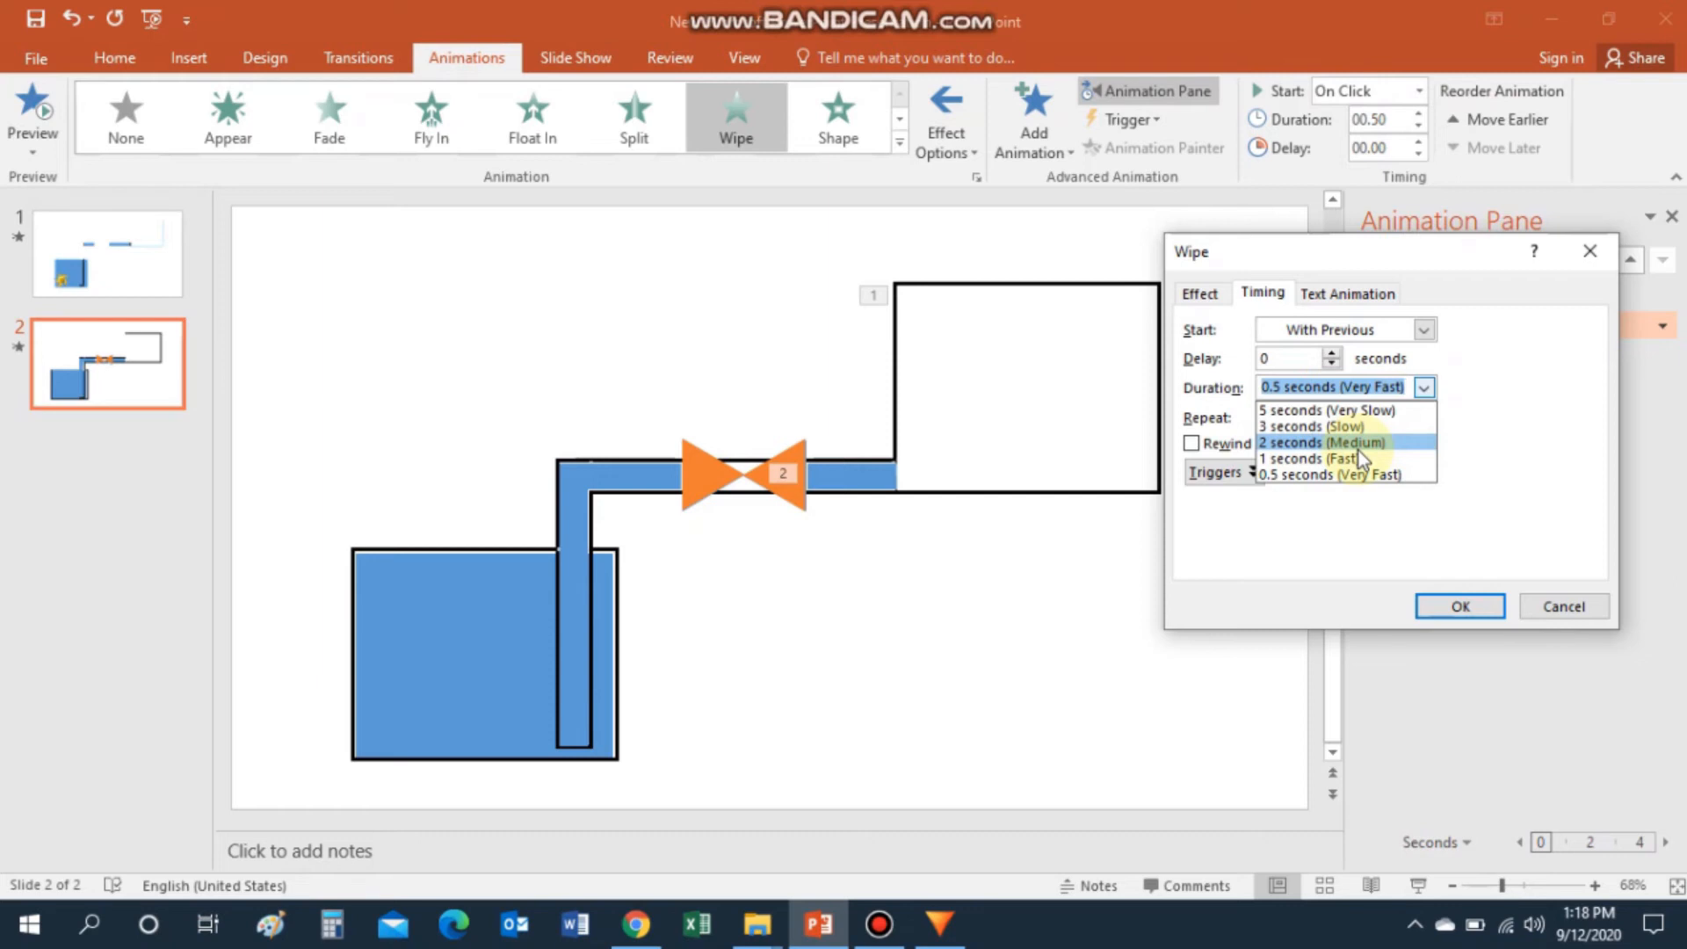
{"action": "left_click", "coordinate": [1361, 445]}
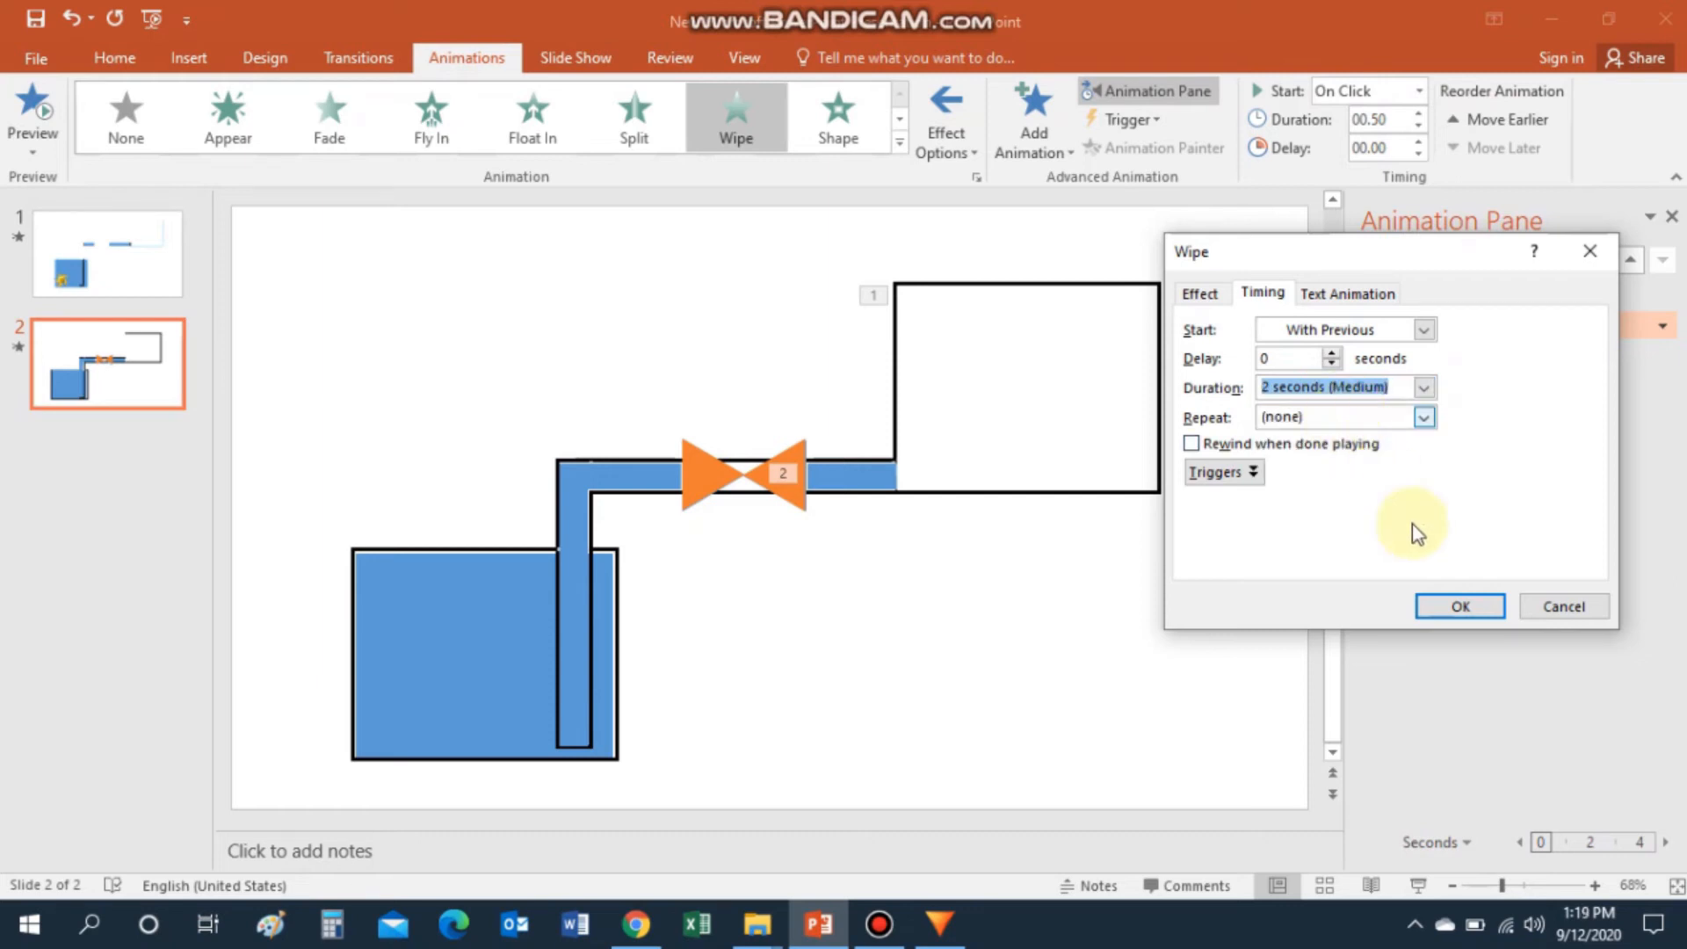
{"action": "left_click", "coordinate": [1460, 606]}
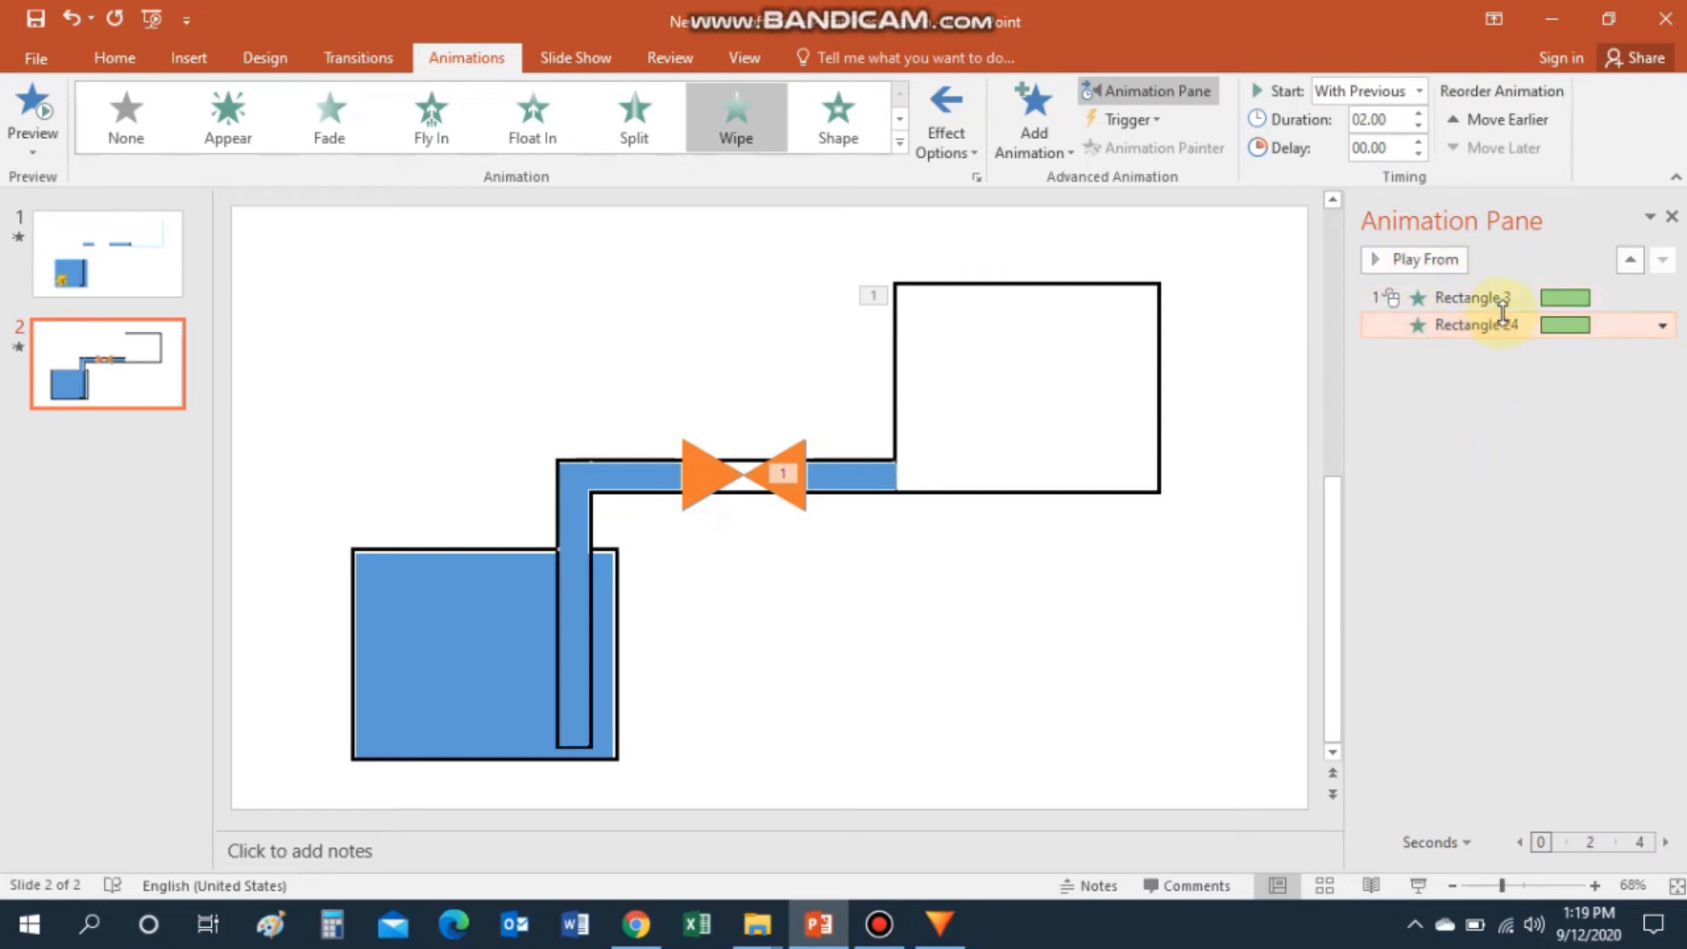
{"action": "left_click", "coordinate": [1476, 297]}
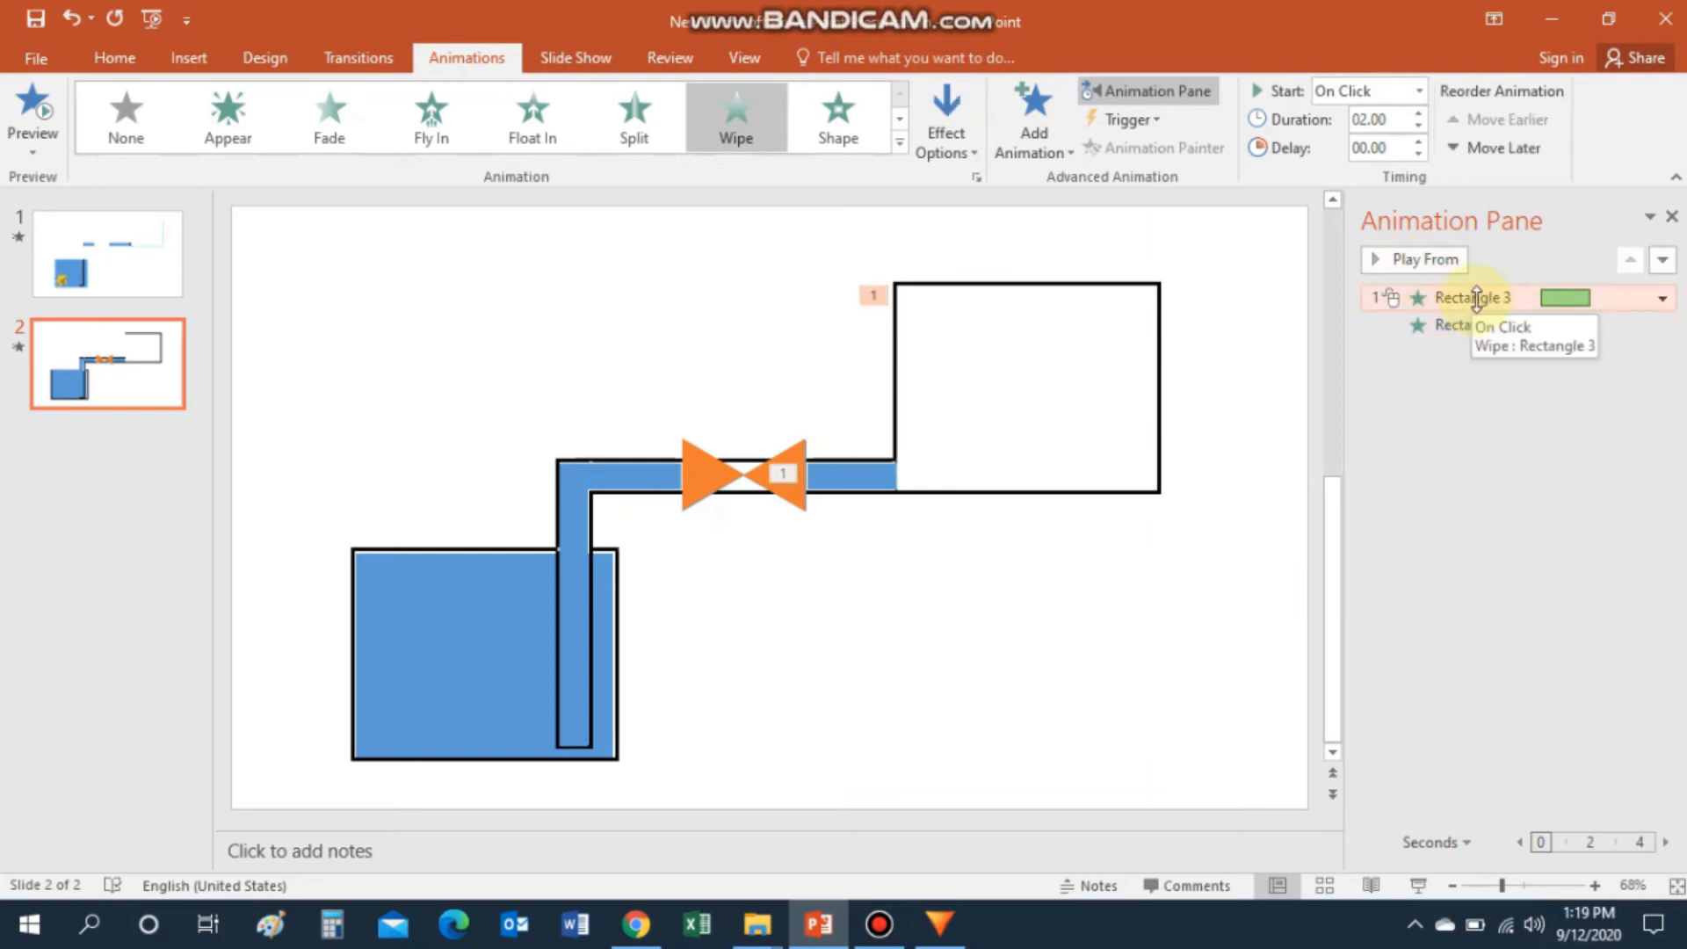
{"action": "left_click", "coordinate": [1380, 262]}
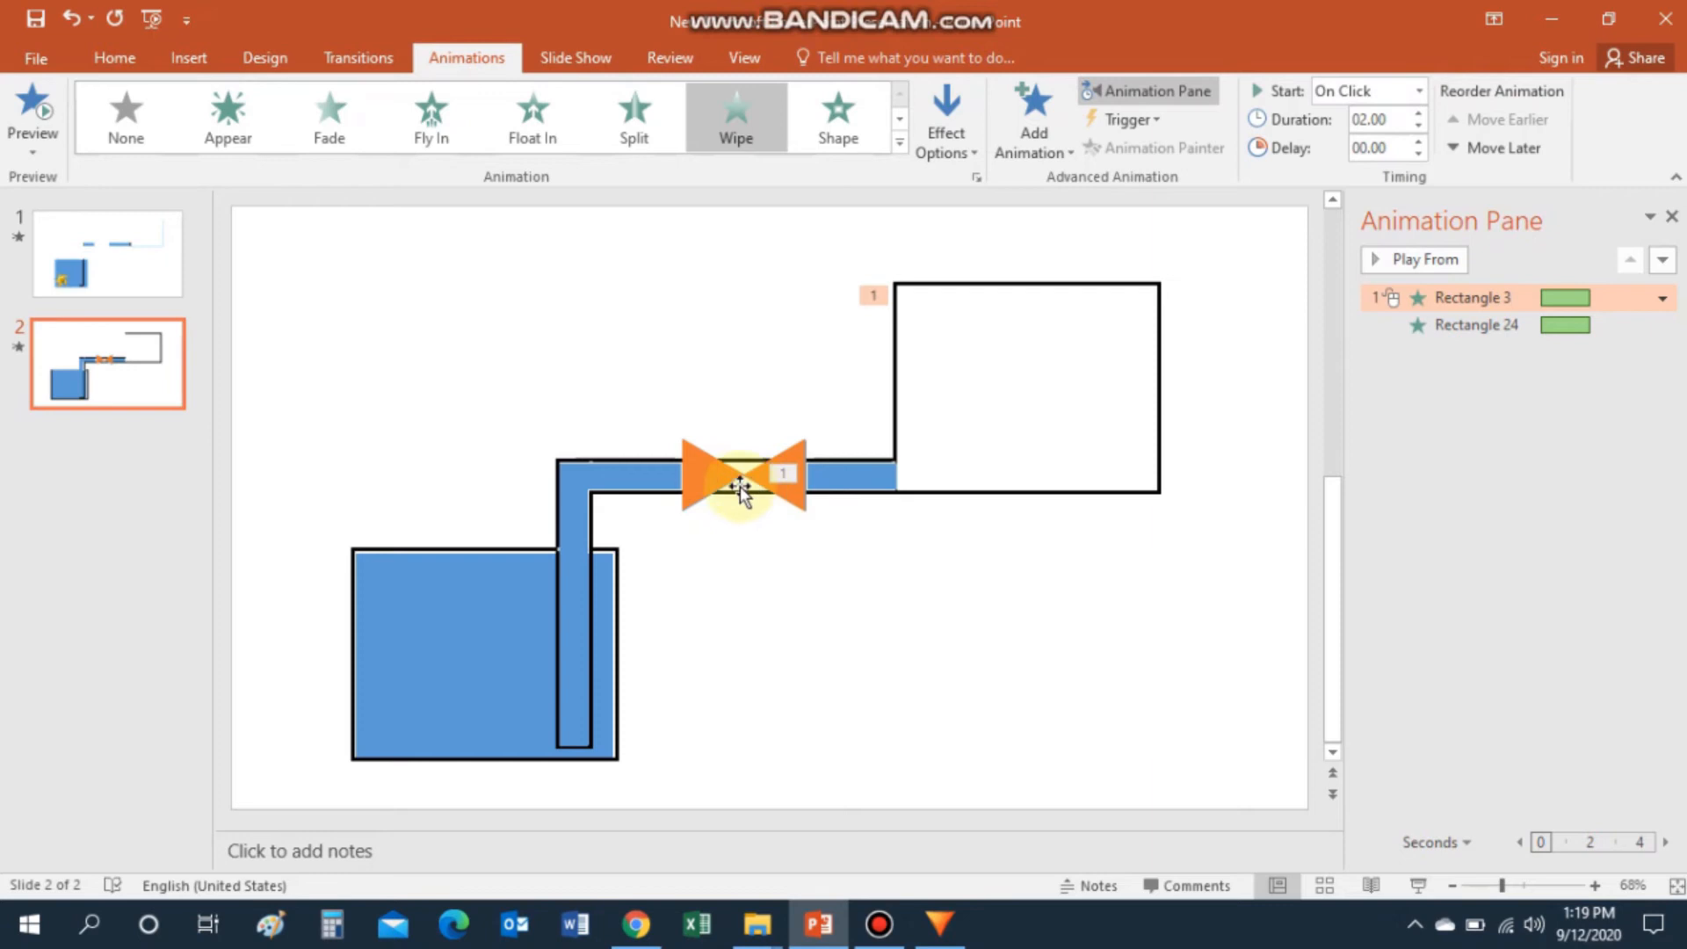
Apply the Wheel entrance animation to the orange valve group on the pipe.
{"action": "left_click", "coordinate": [686, 482]}
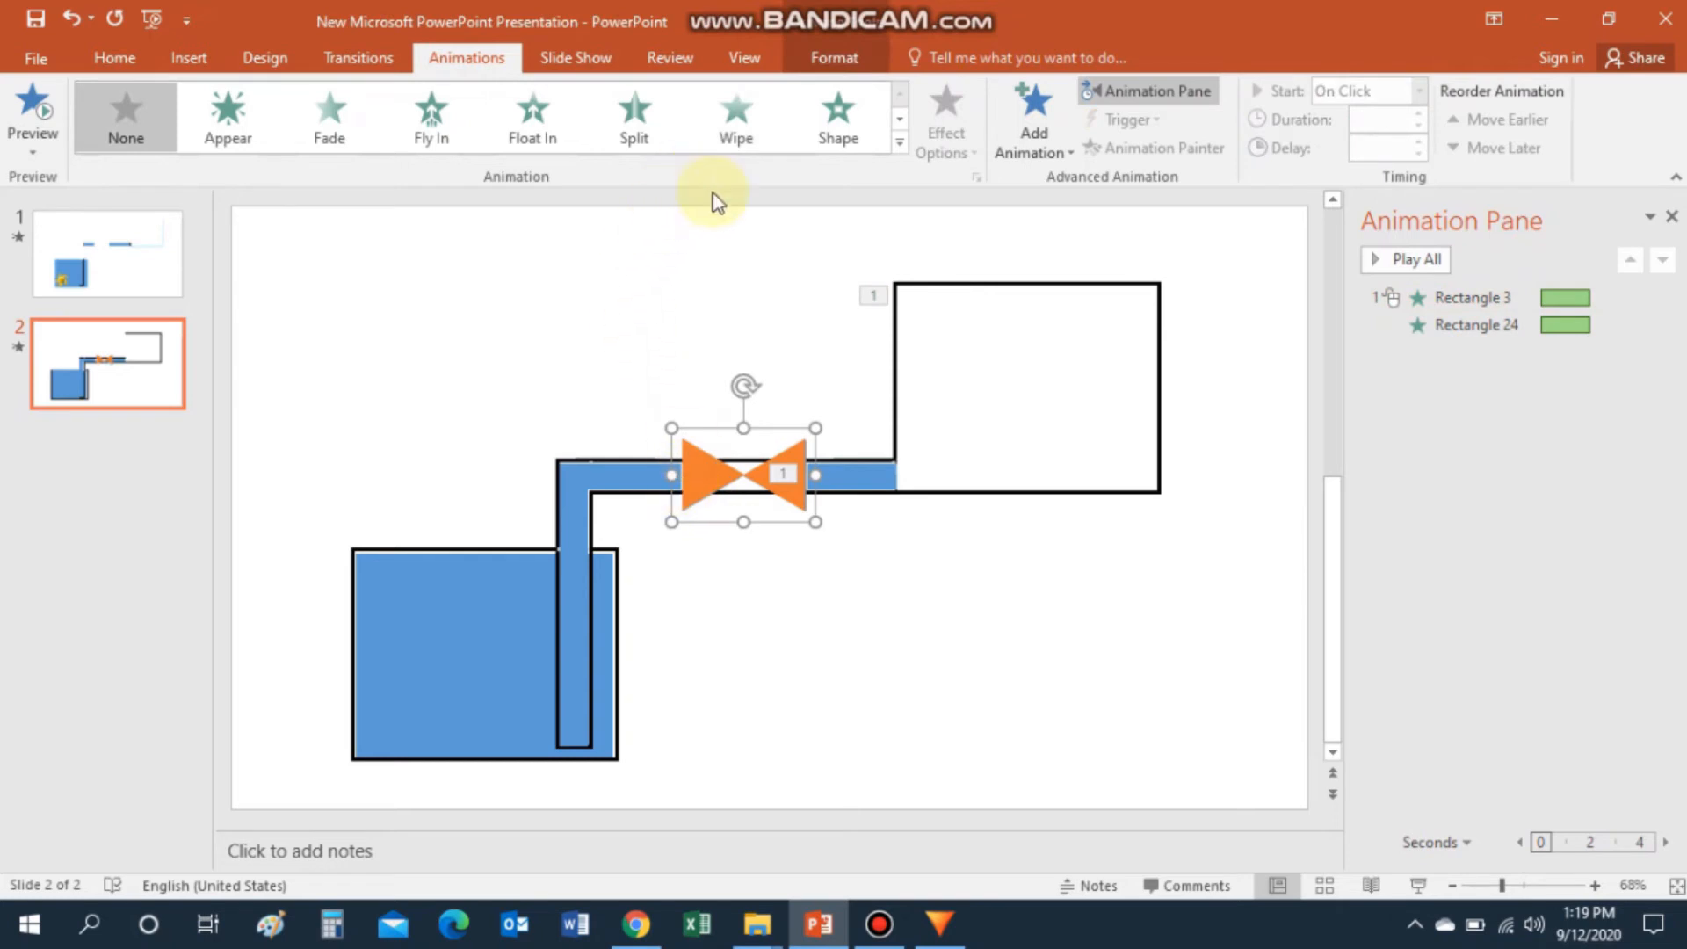
{"action": "left_click", "coordinate": [899, 142]}
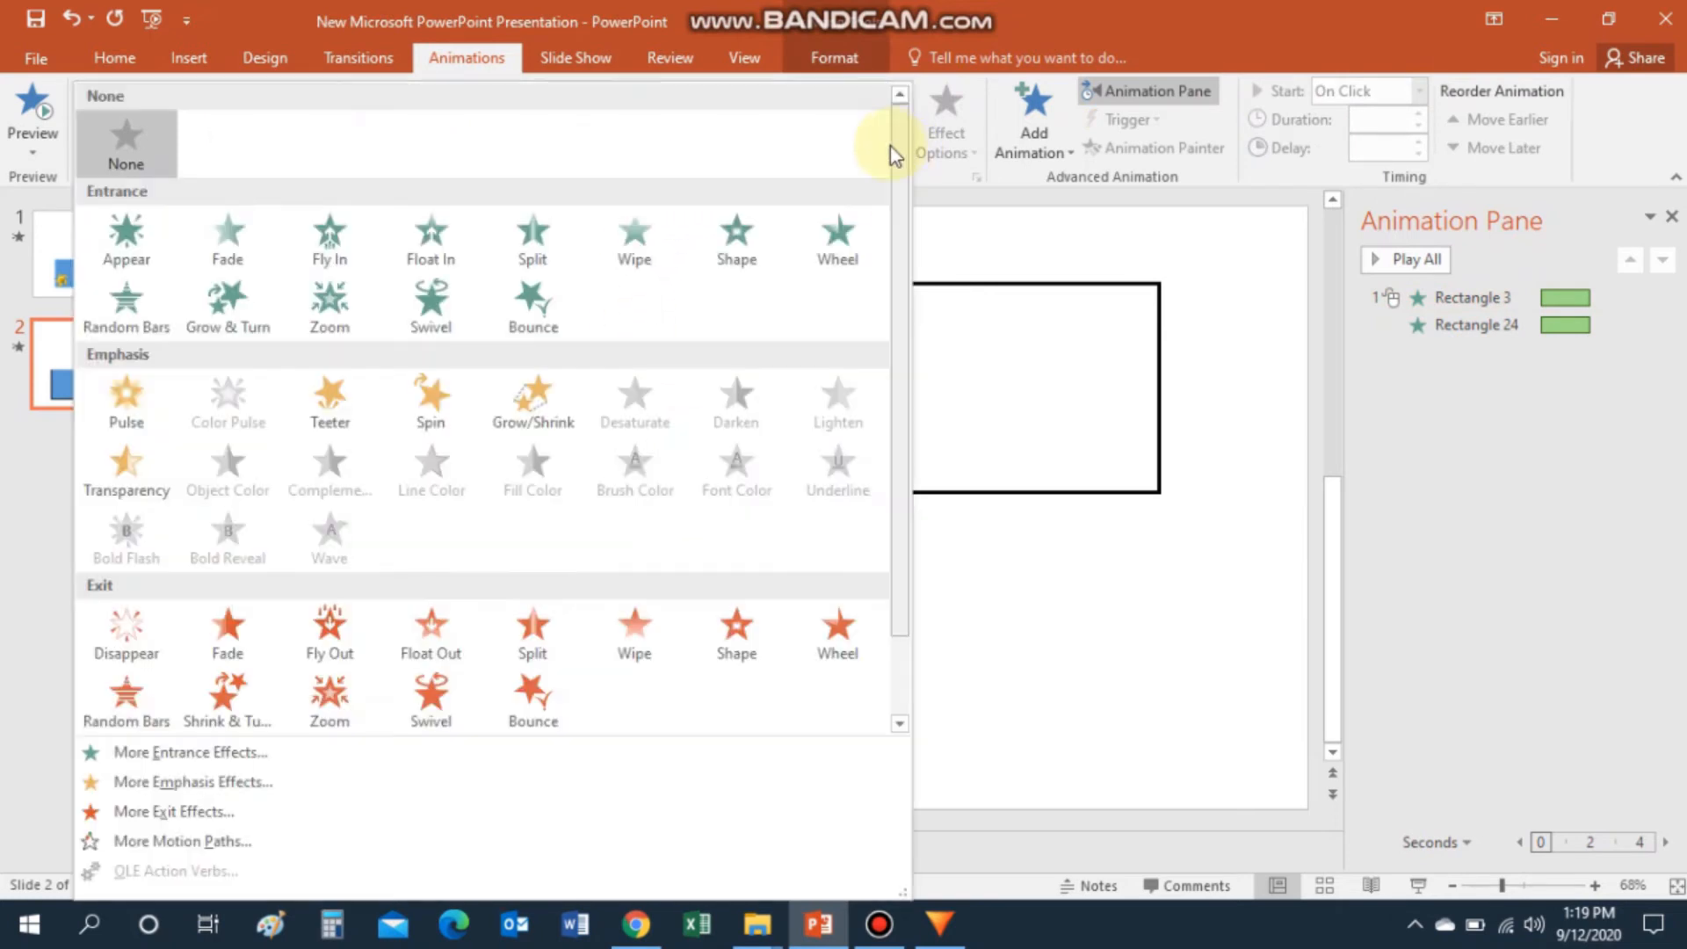
{"action": "left_click", "coordinate": [836, 235]}
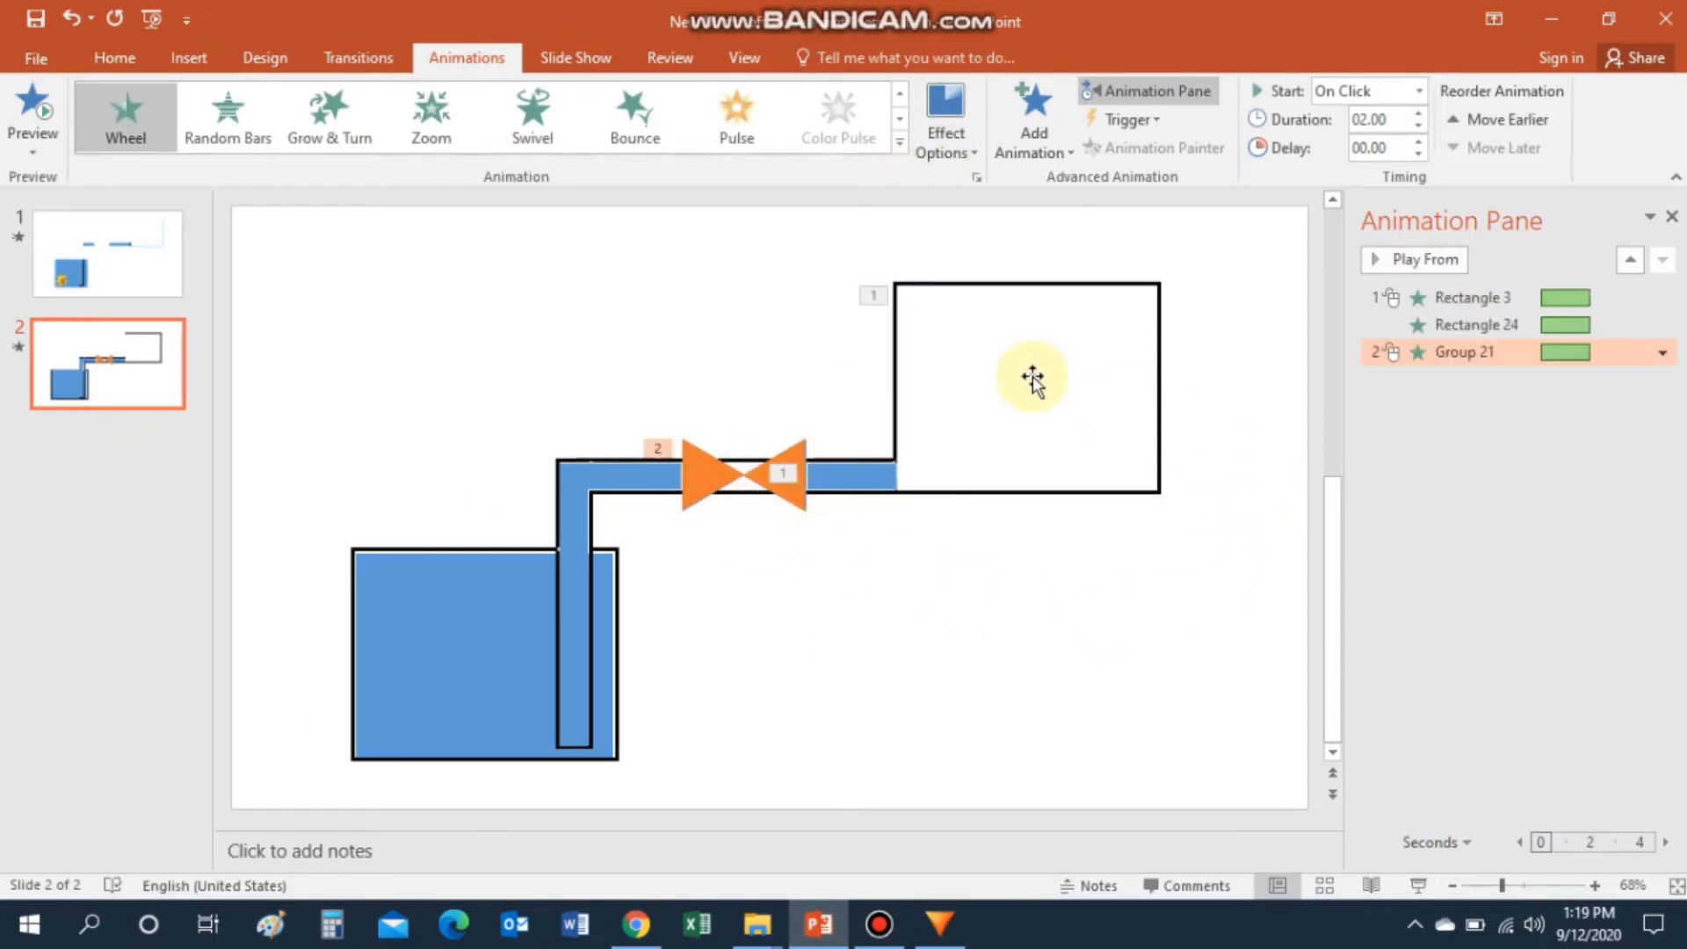
Set the valve group's Wheel effect to start After Previous with a 1.5-second duration, and preview the animations from Rectangle 3.
{"action": "left_click", "coordinate": [976, 179]}
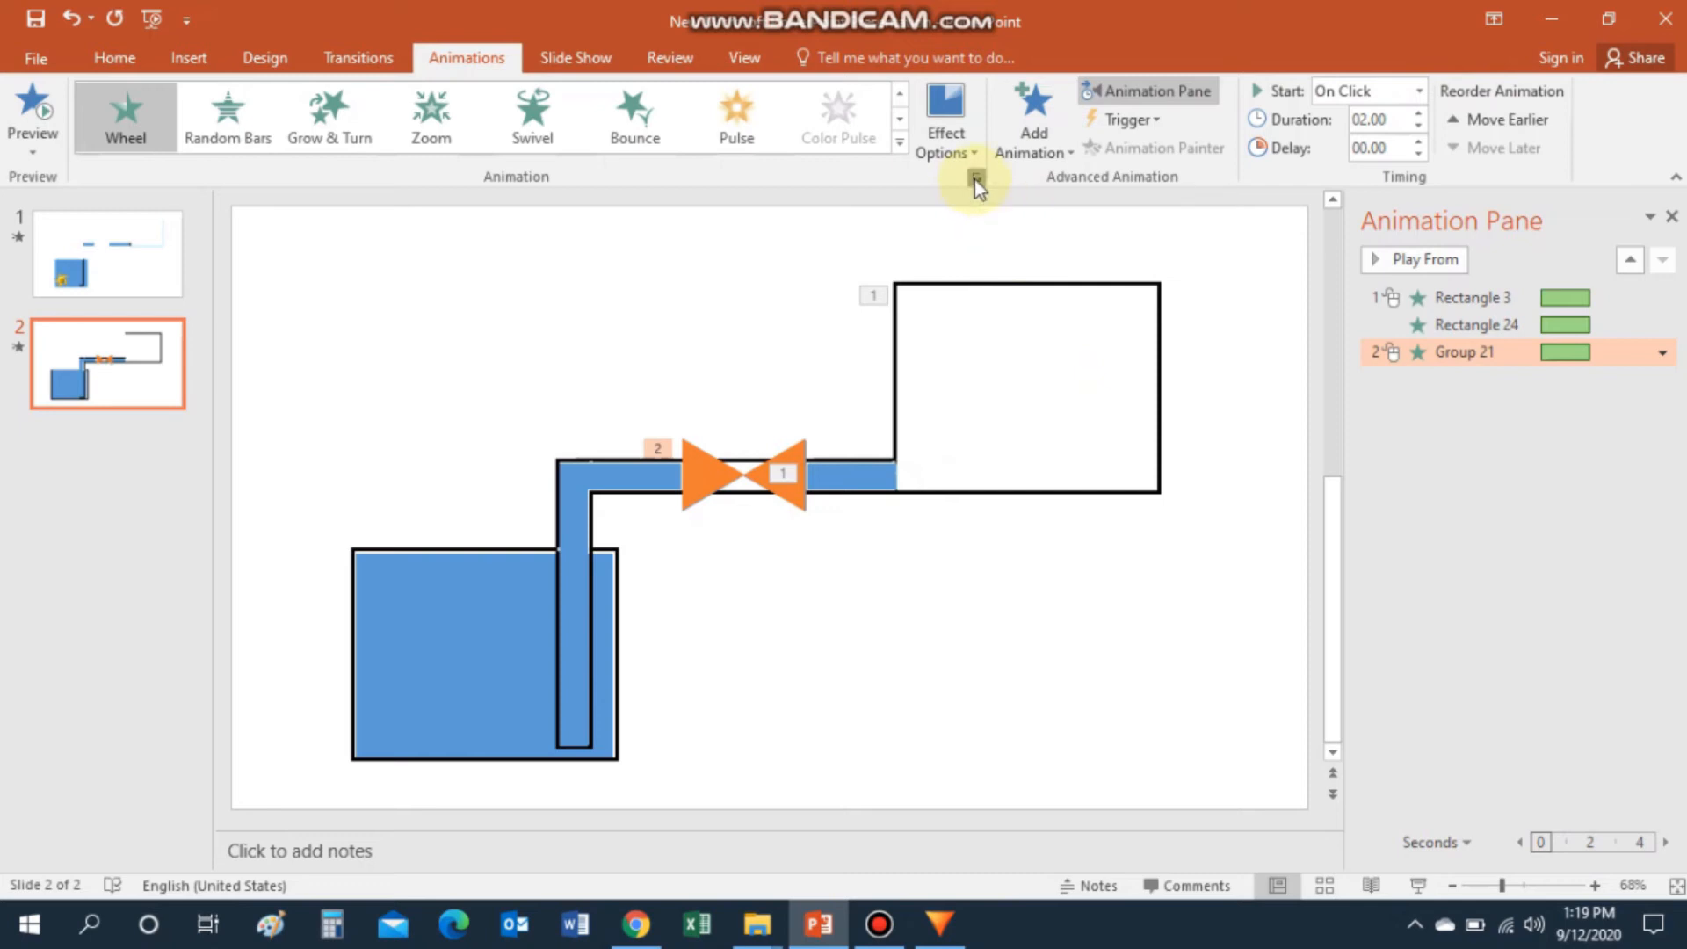
{"action": "left_click", "coordinate": [1265, 295]}
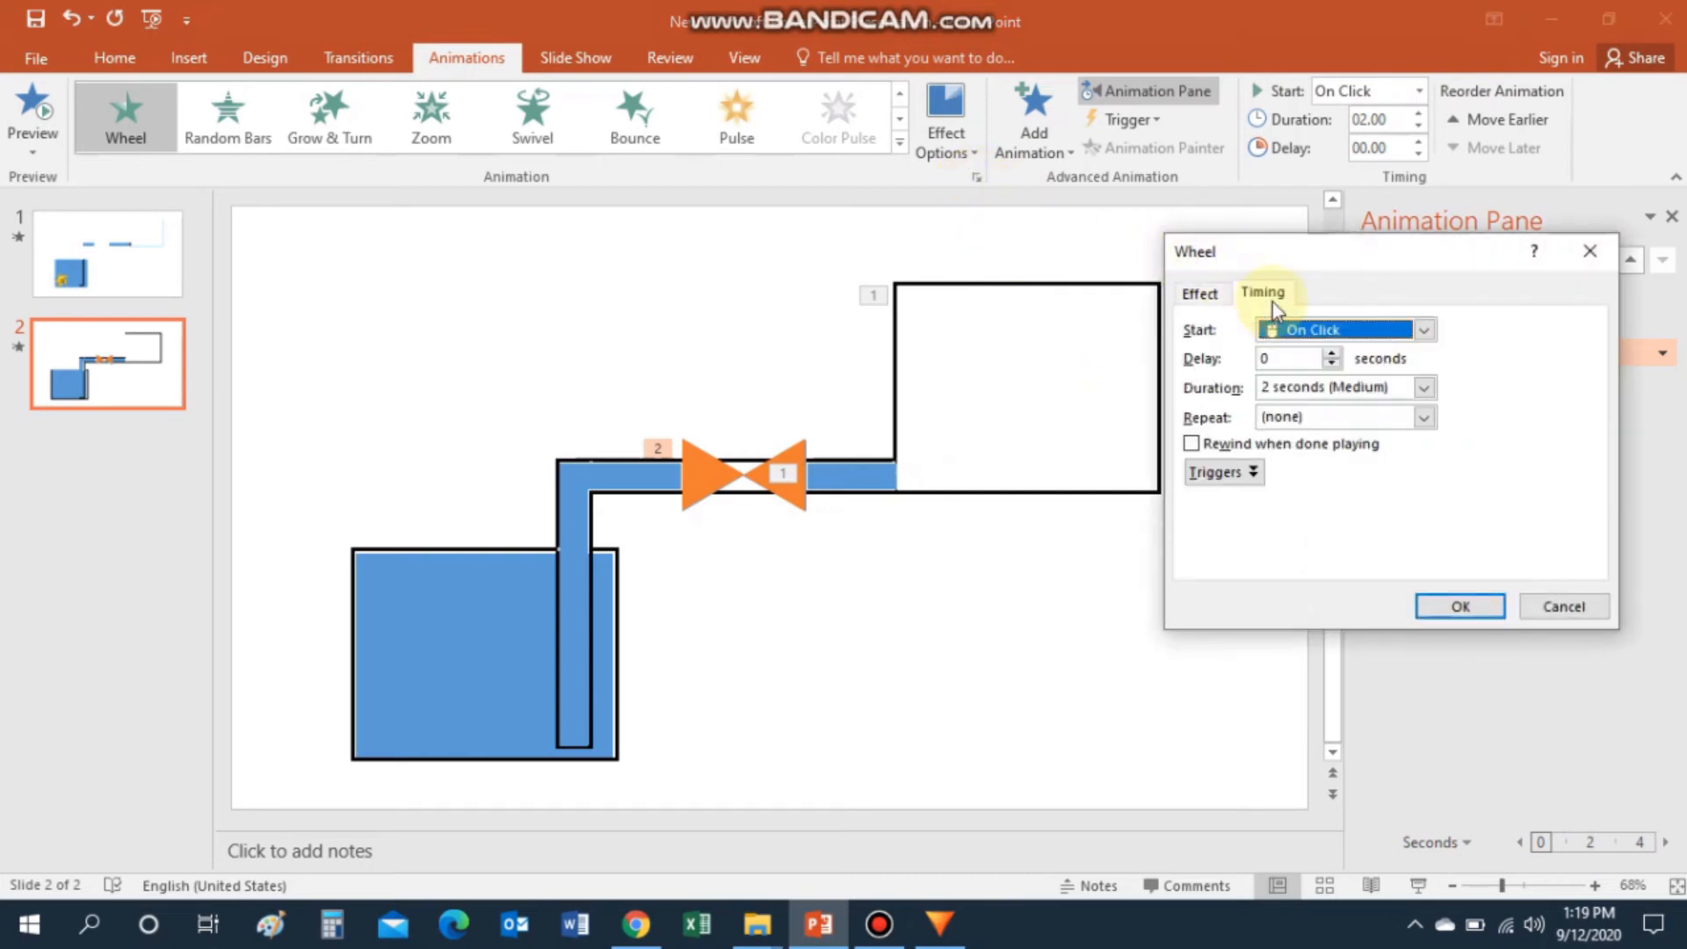
{"action": "left_click", "coordinate": [1430, 332]}
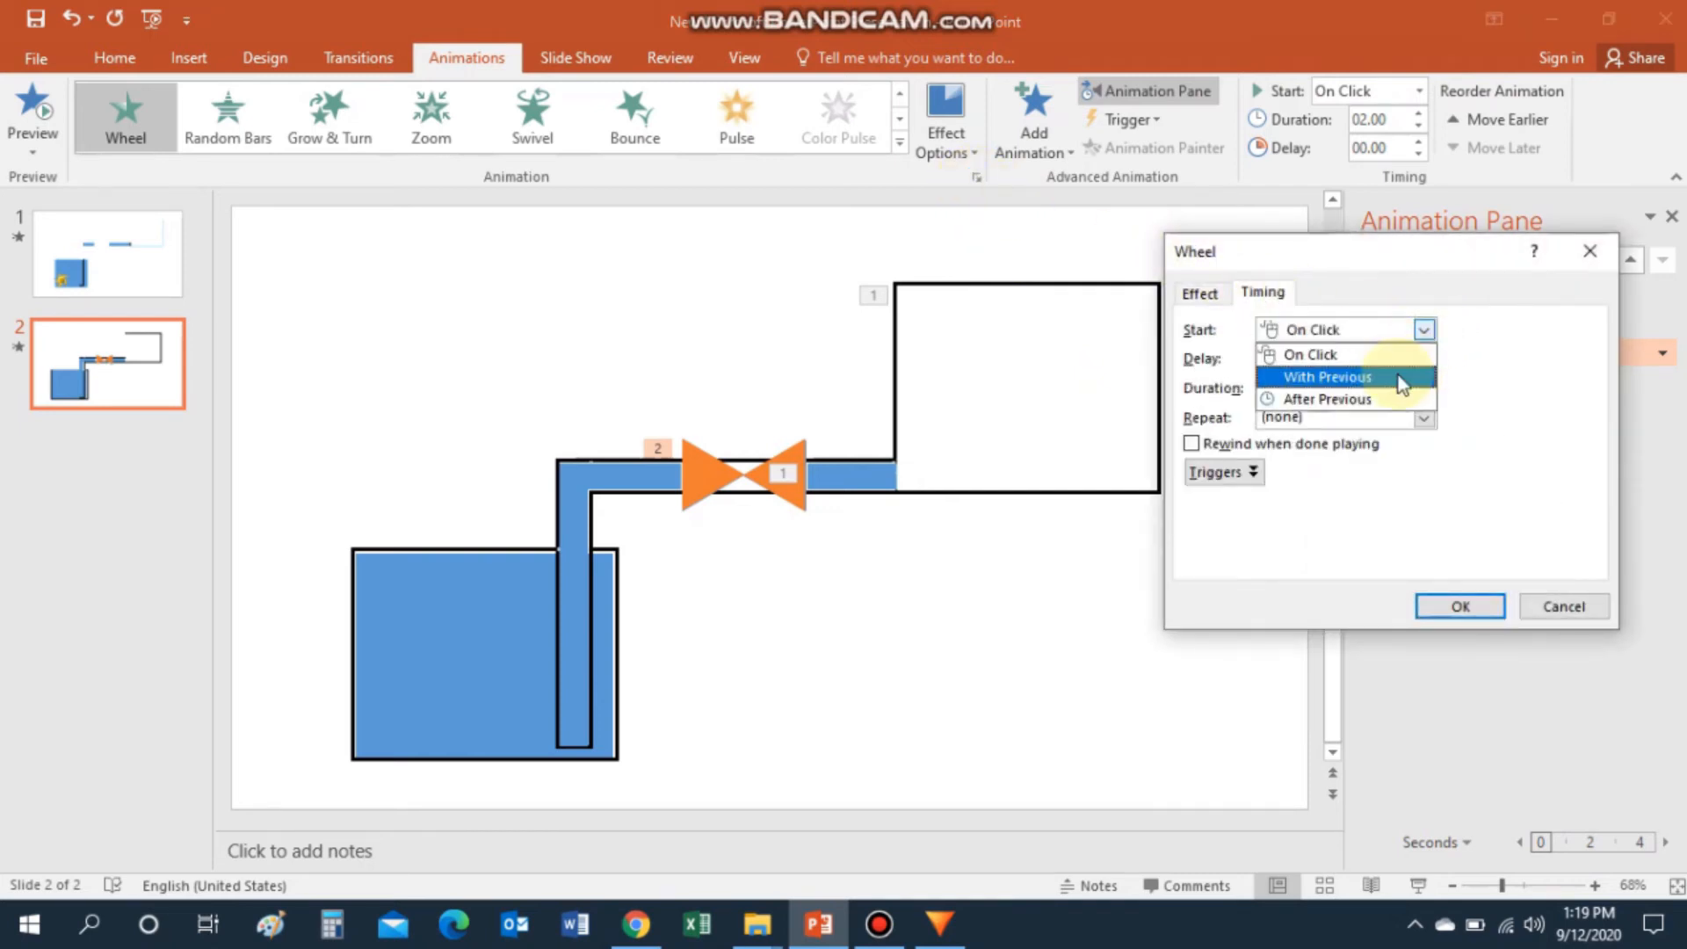
{"action": "left_click", "coordinate": [1395, 401]}
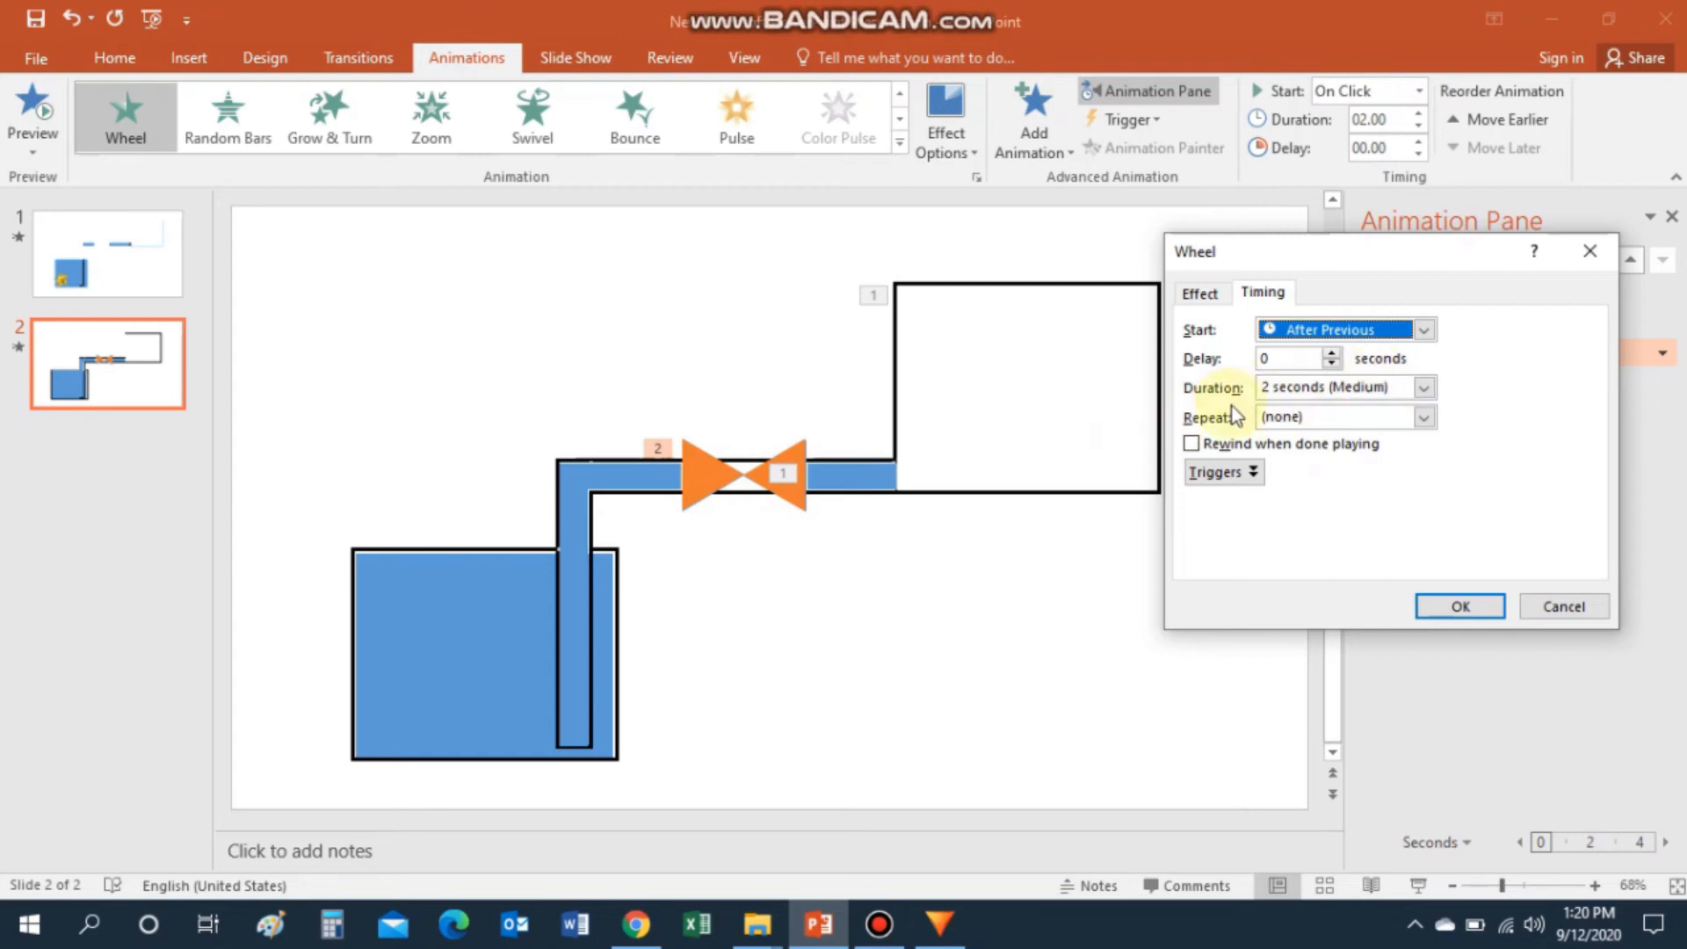
{"action": "left_click", "coordinate": [1423, 389]}
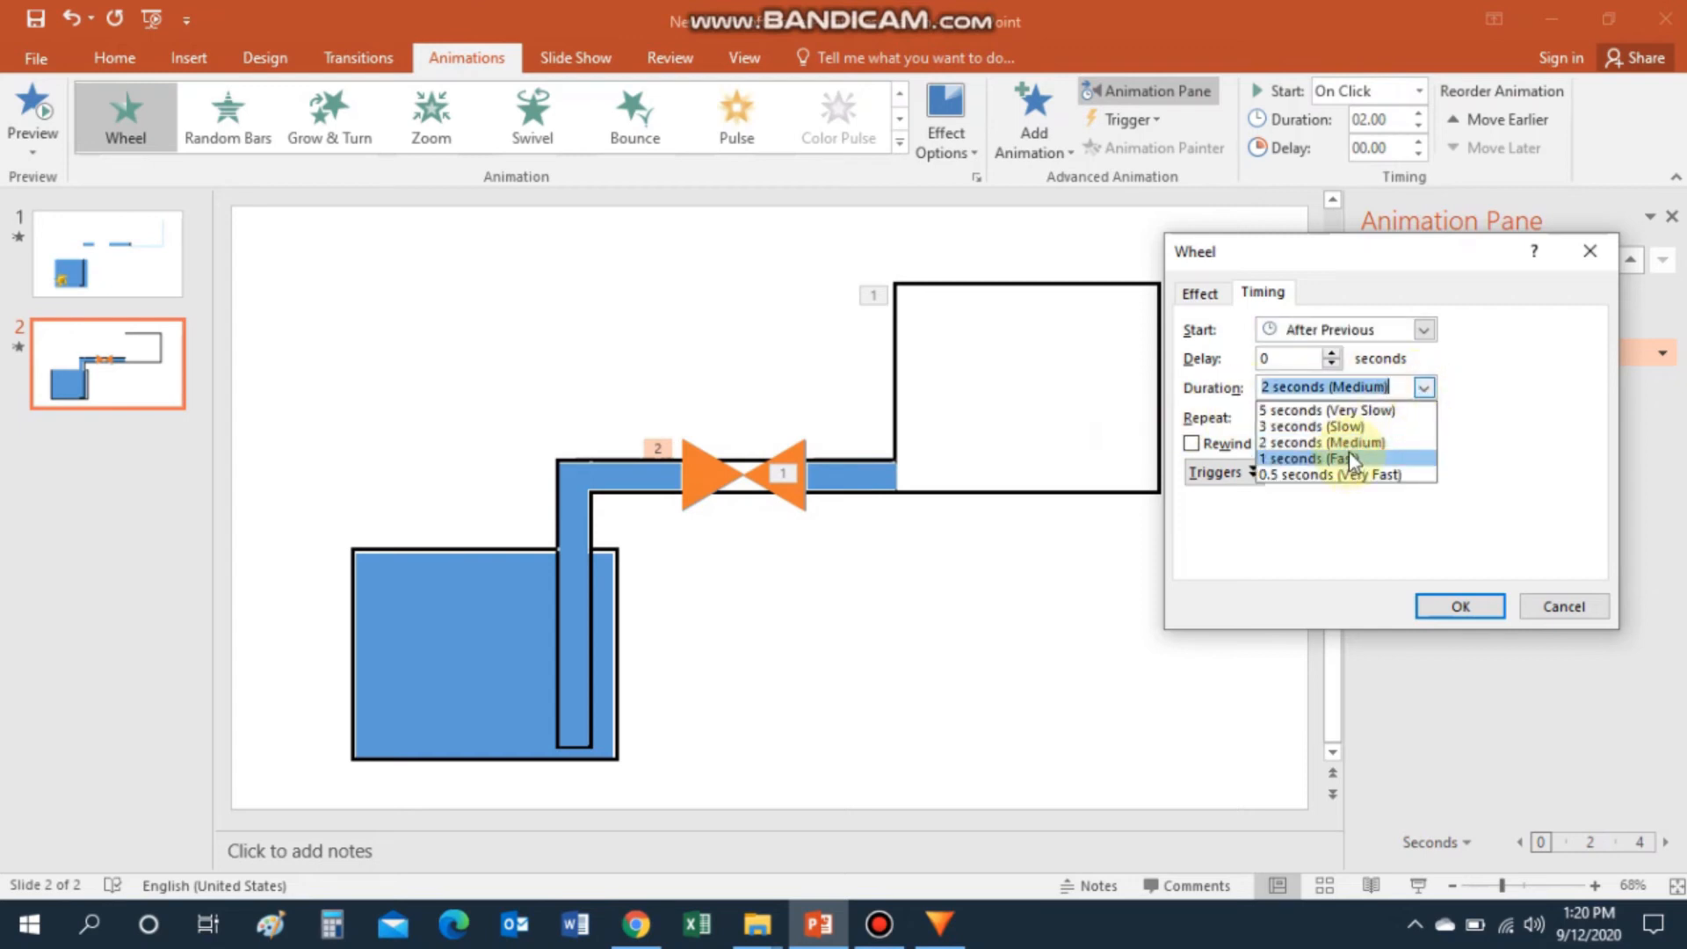
{"action": "left_click", "coordinate": [1348, 456]}
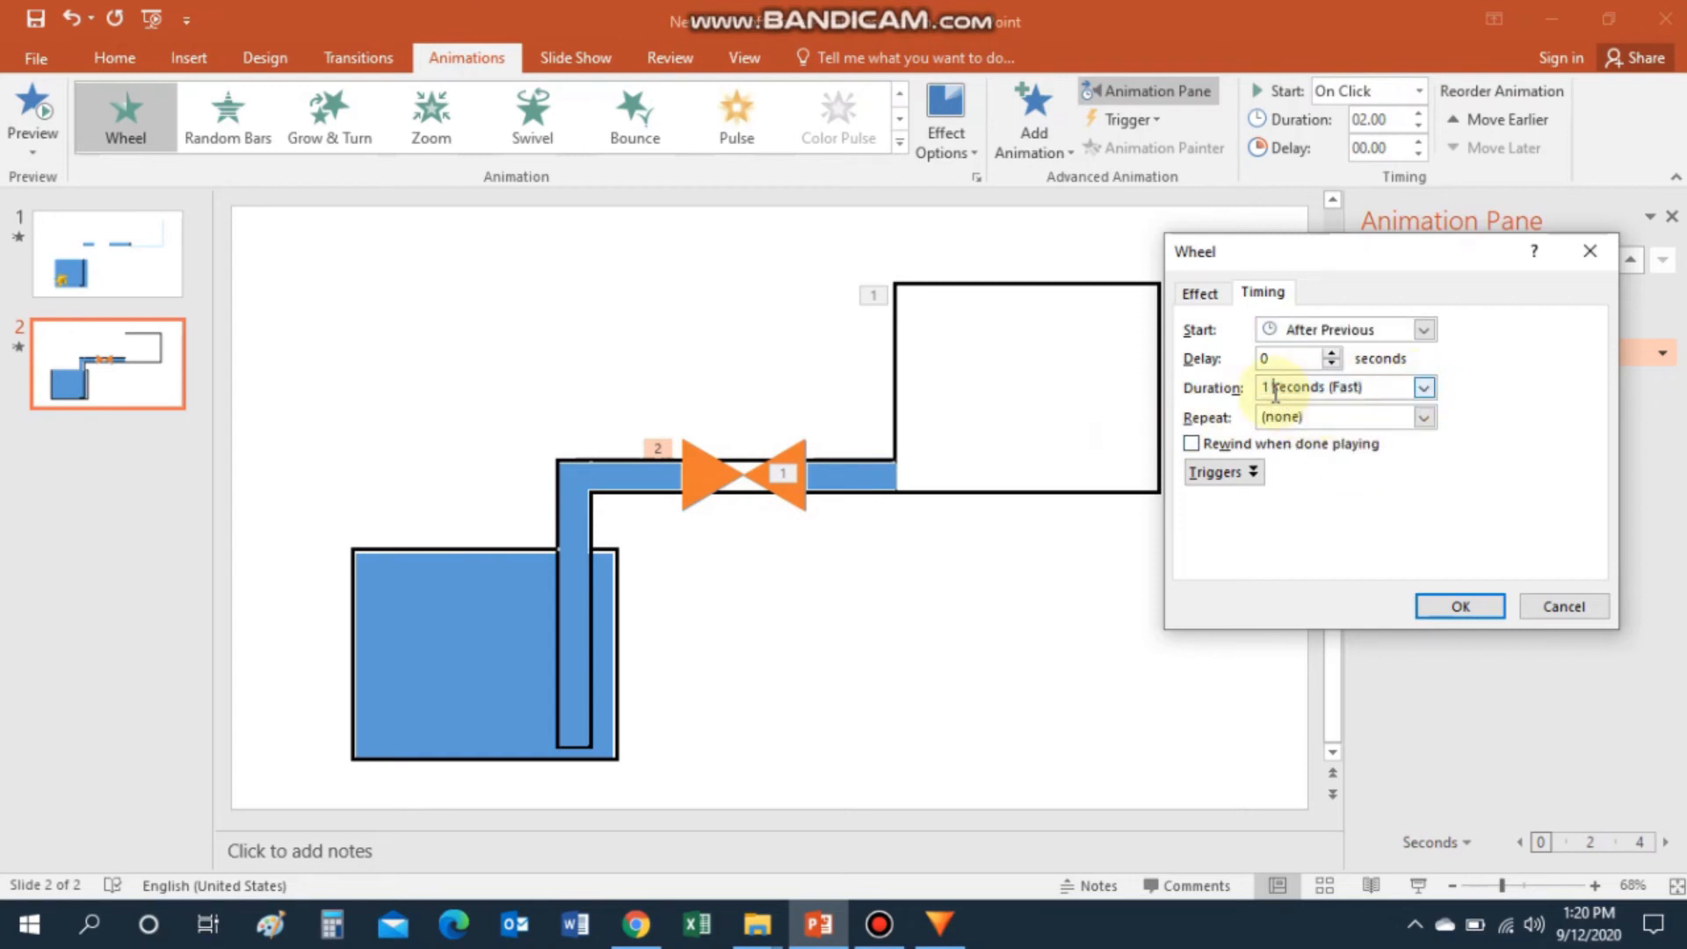
{"action": "type", "text": ".5"}
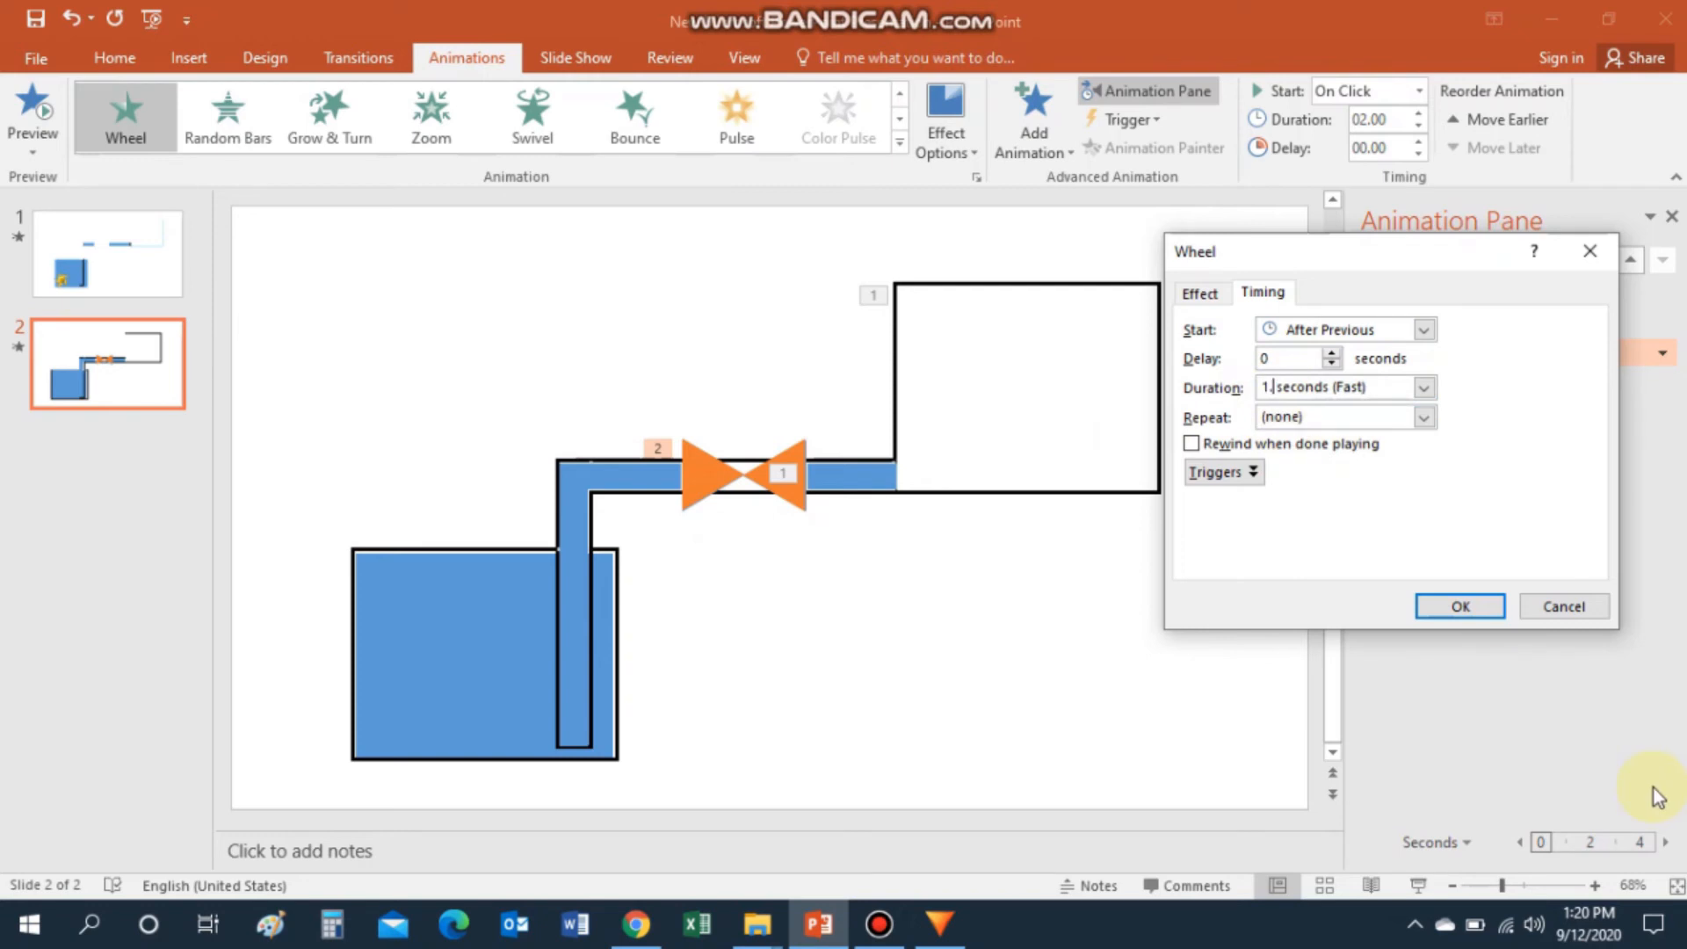
{"action": "left_click", "coordinate": [1461, 607]}
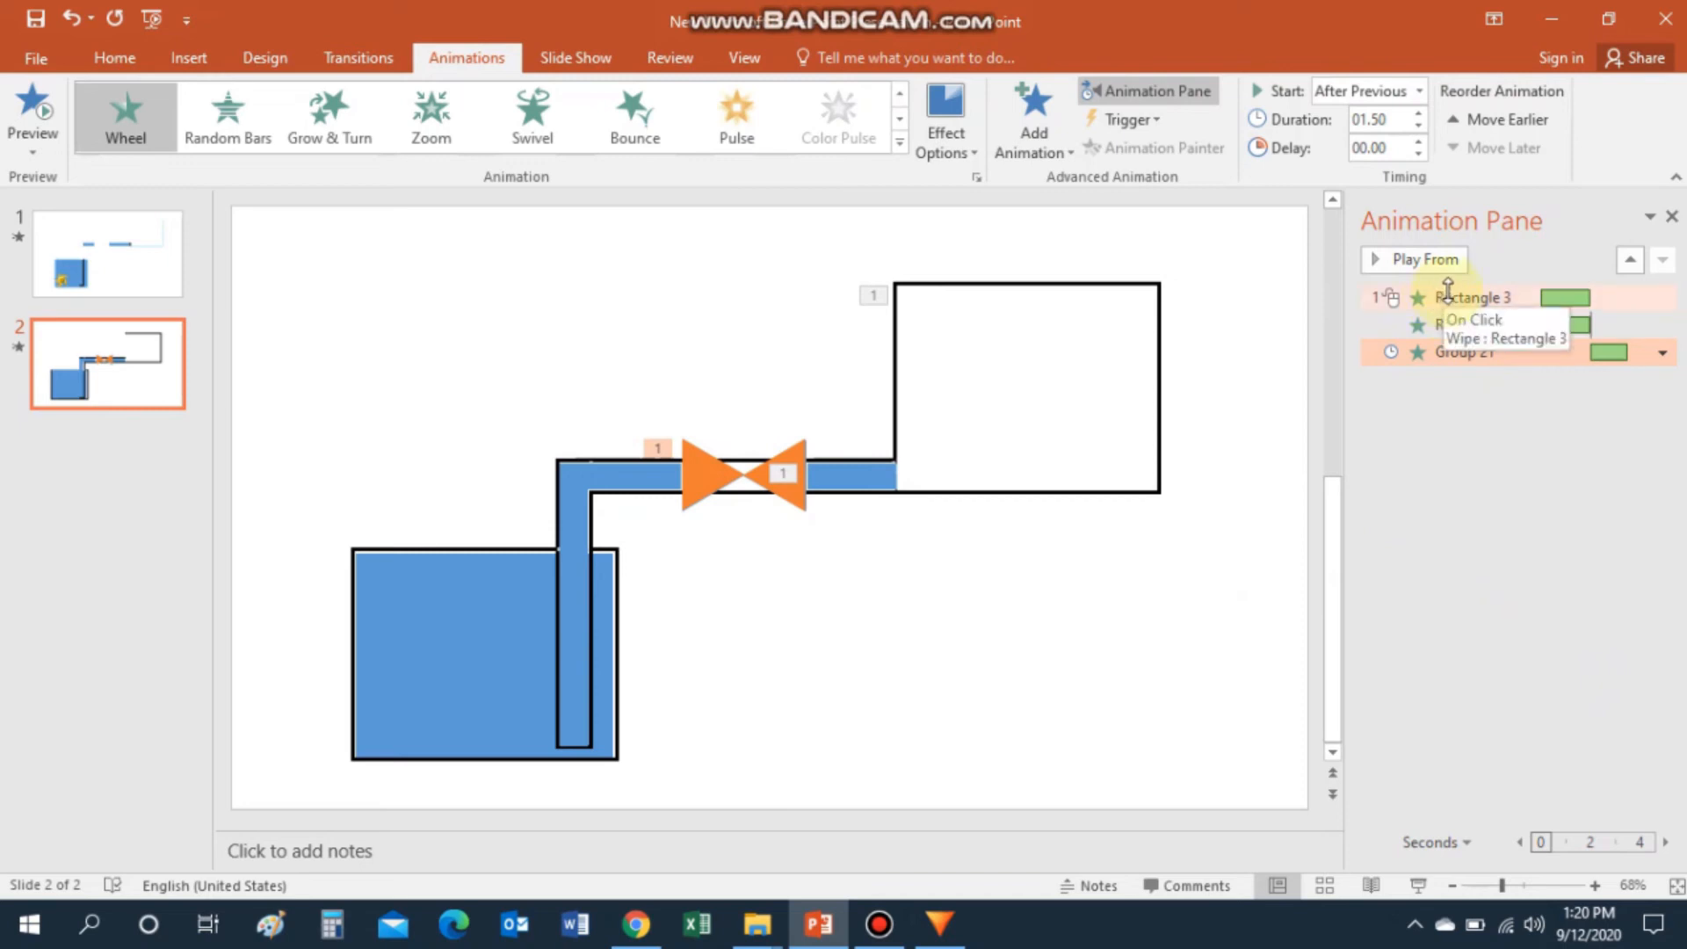
{"action": "left_click", "coordinate": [1458, 291]}
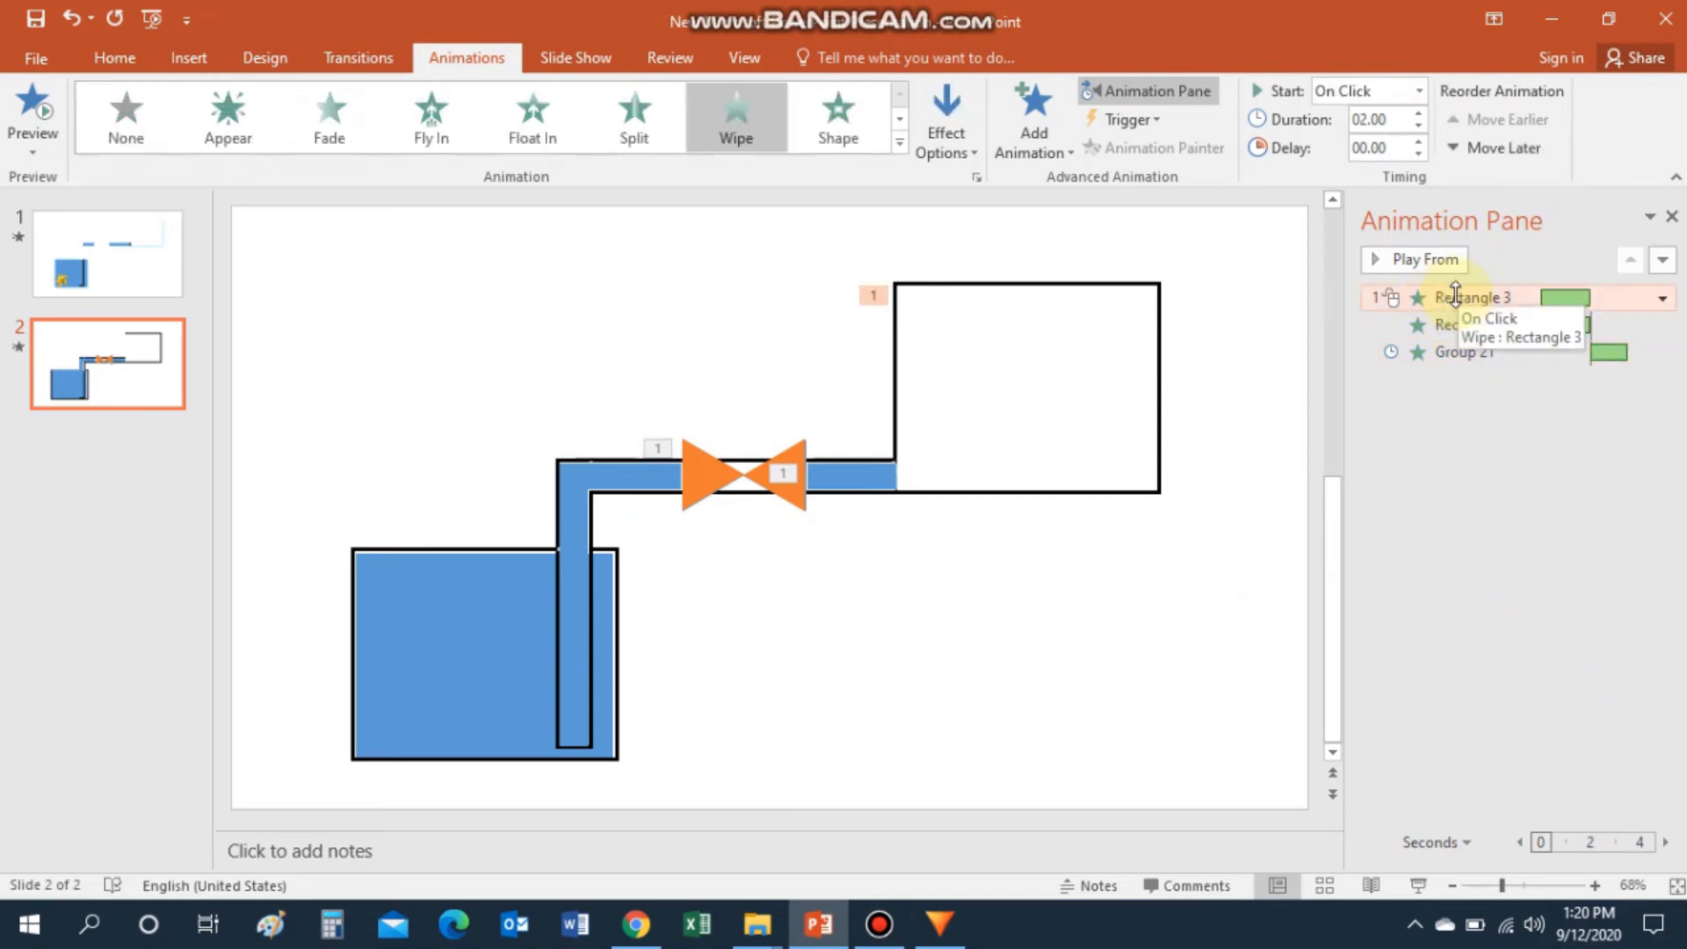
{"action": "left_click", "coordinate": [1374, 262]}
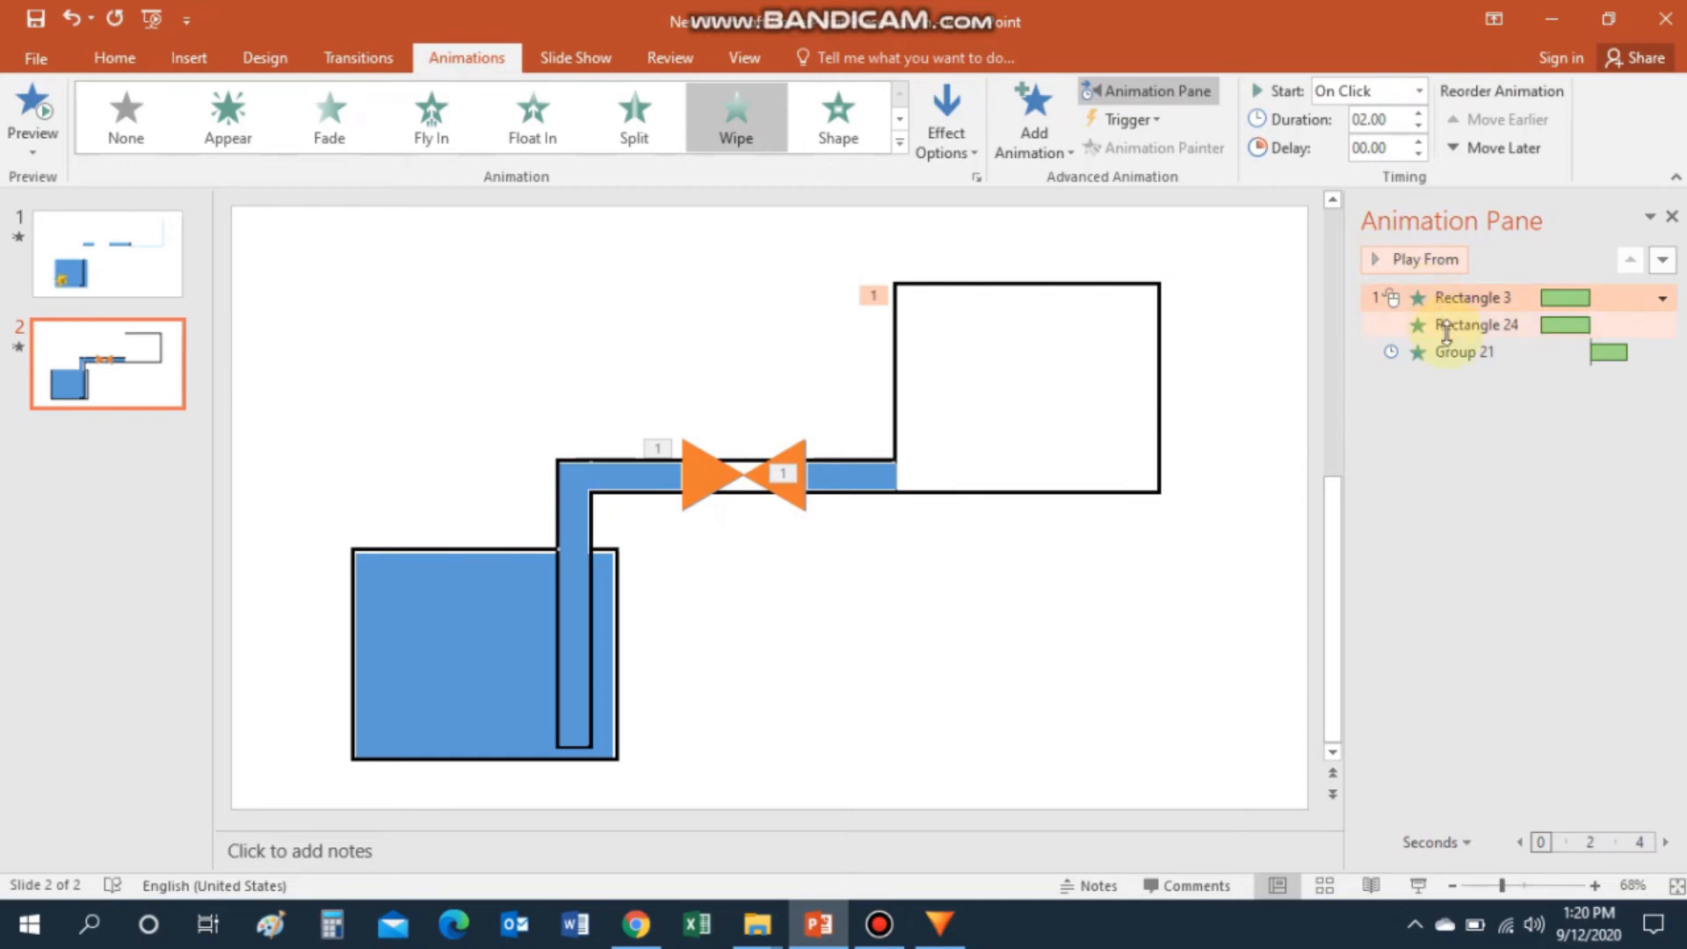
Start the valve group's Wheel effect With Previous, shift its timeline bar to the second half of the wipes, and preview from Rectangle 3.
{"action": "left_click", "coordinate": [1601, 352]}
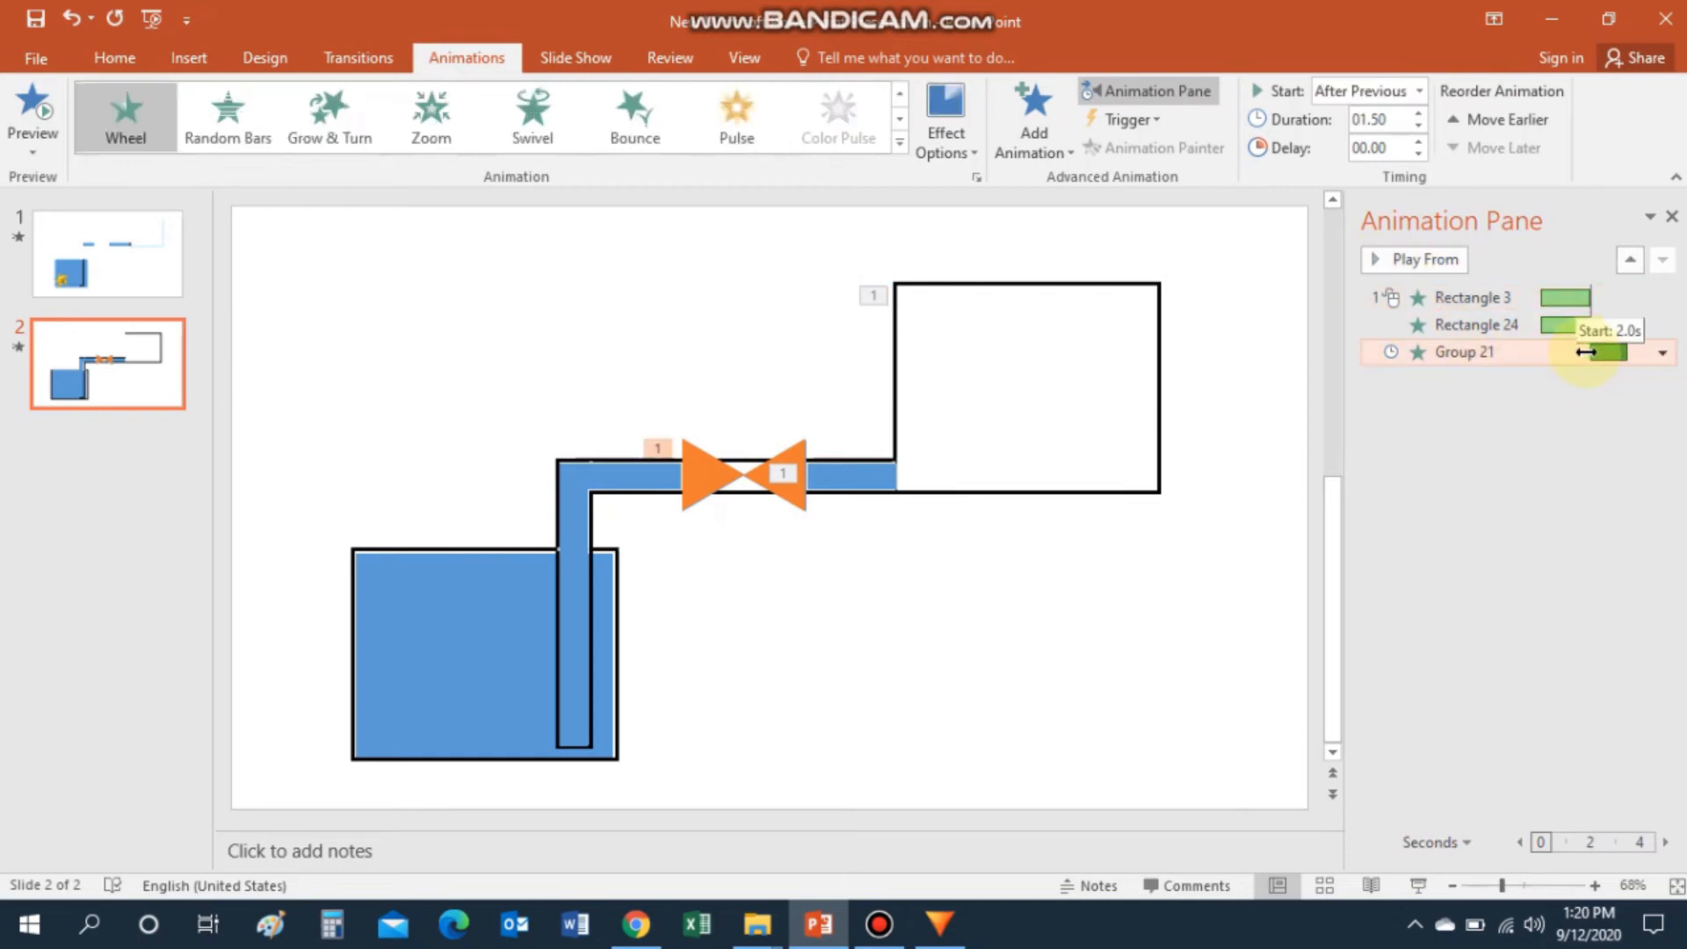
{"action": "left_click", "coordinate": [1661, 355]}
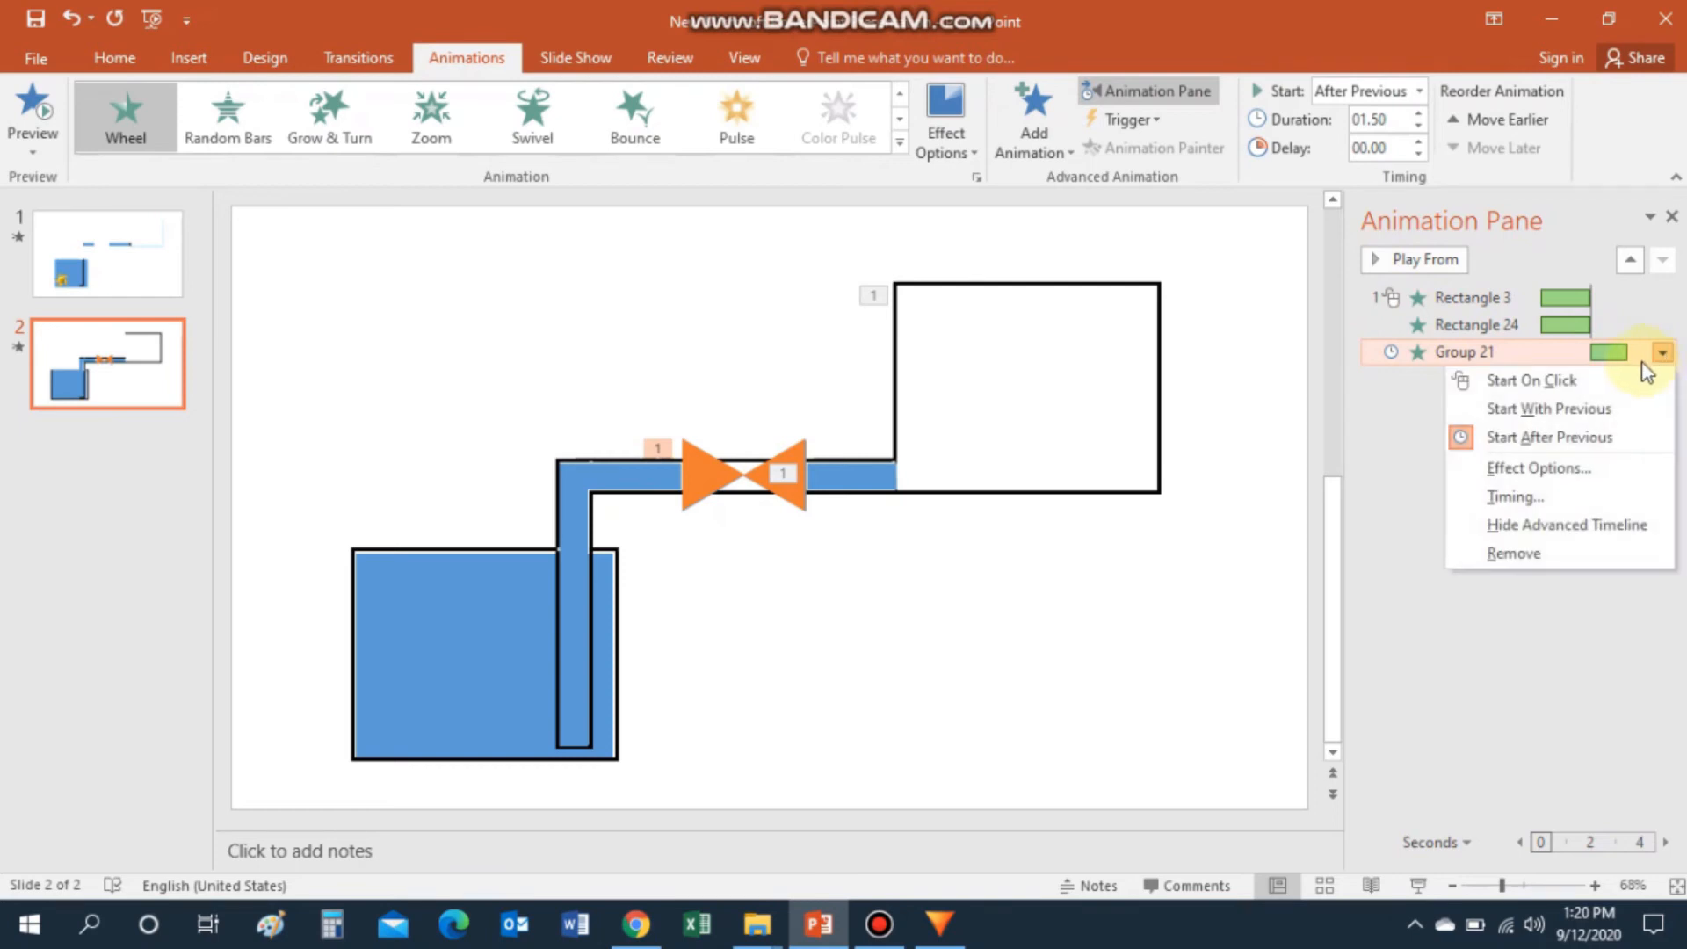
{"action": "left_click", "coordinate": [1544, 416]}
{"action": "left_click_drag", "start_coordinate": [1559, 352], "coordinate": [1572, 351]}
{"action": "left_click", "coordinate": [1557, 414]}
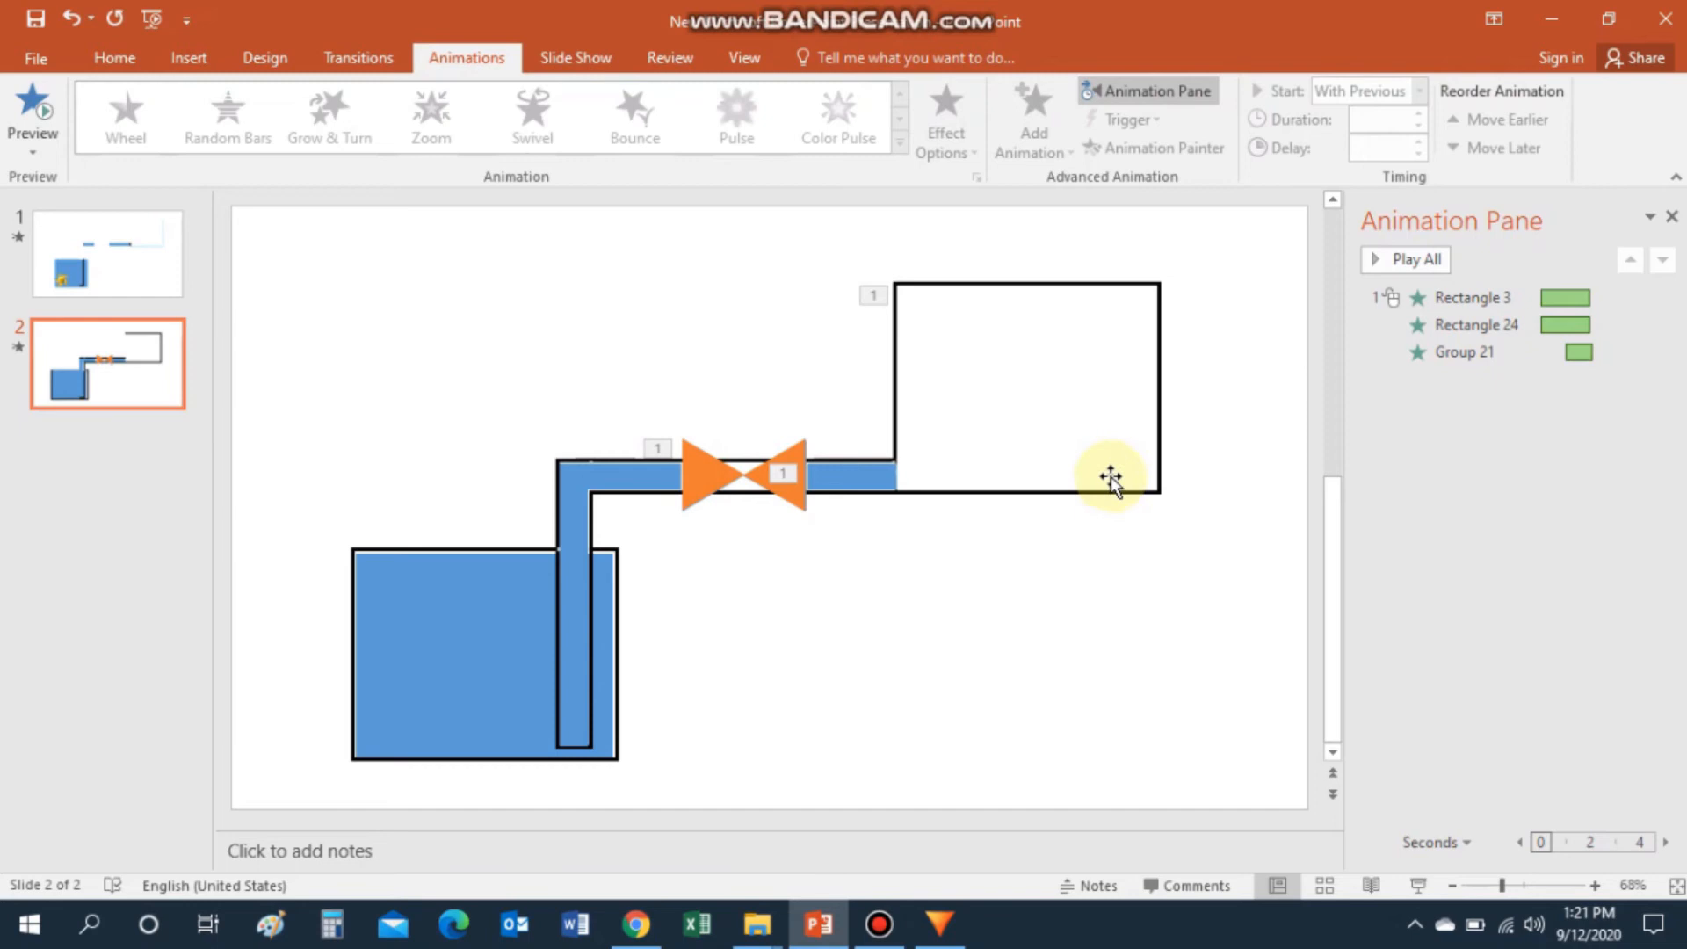
{"action": "left_click", "coordinate": [1466, 298]}
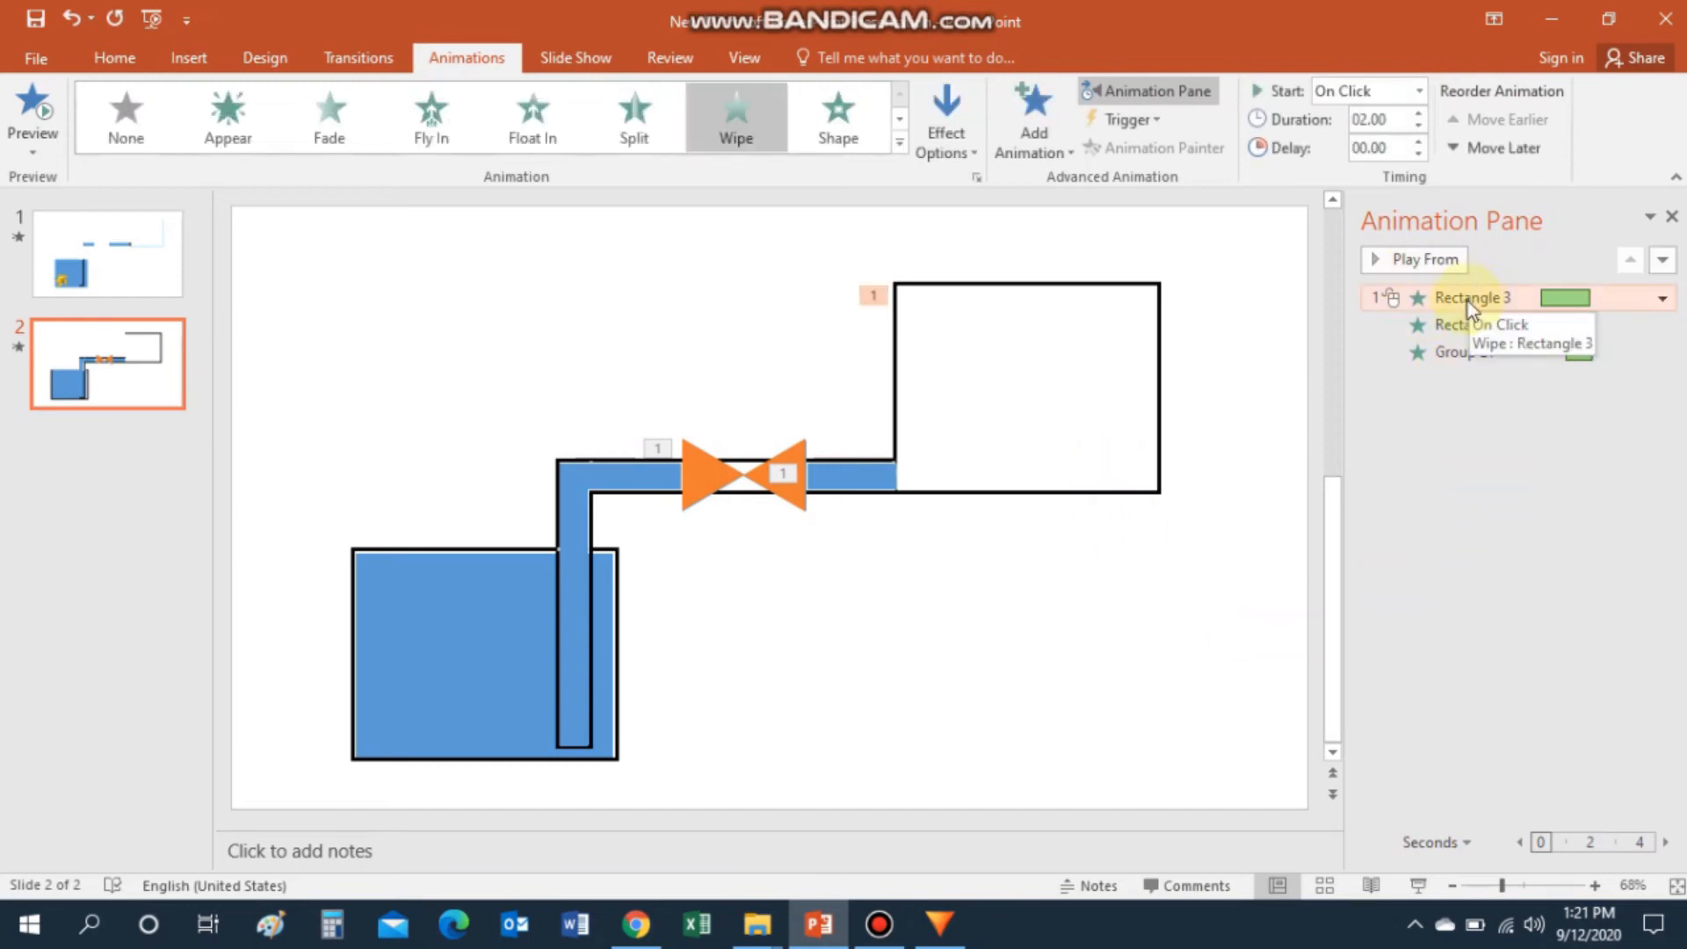
{"action": "left_click", "coordinate": [1370, 261]}
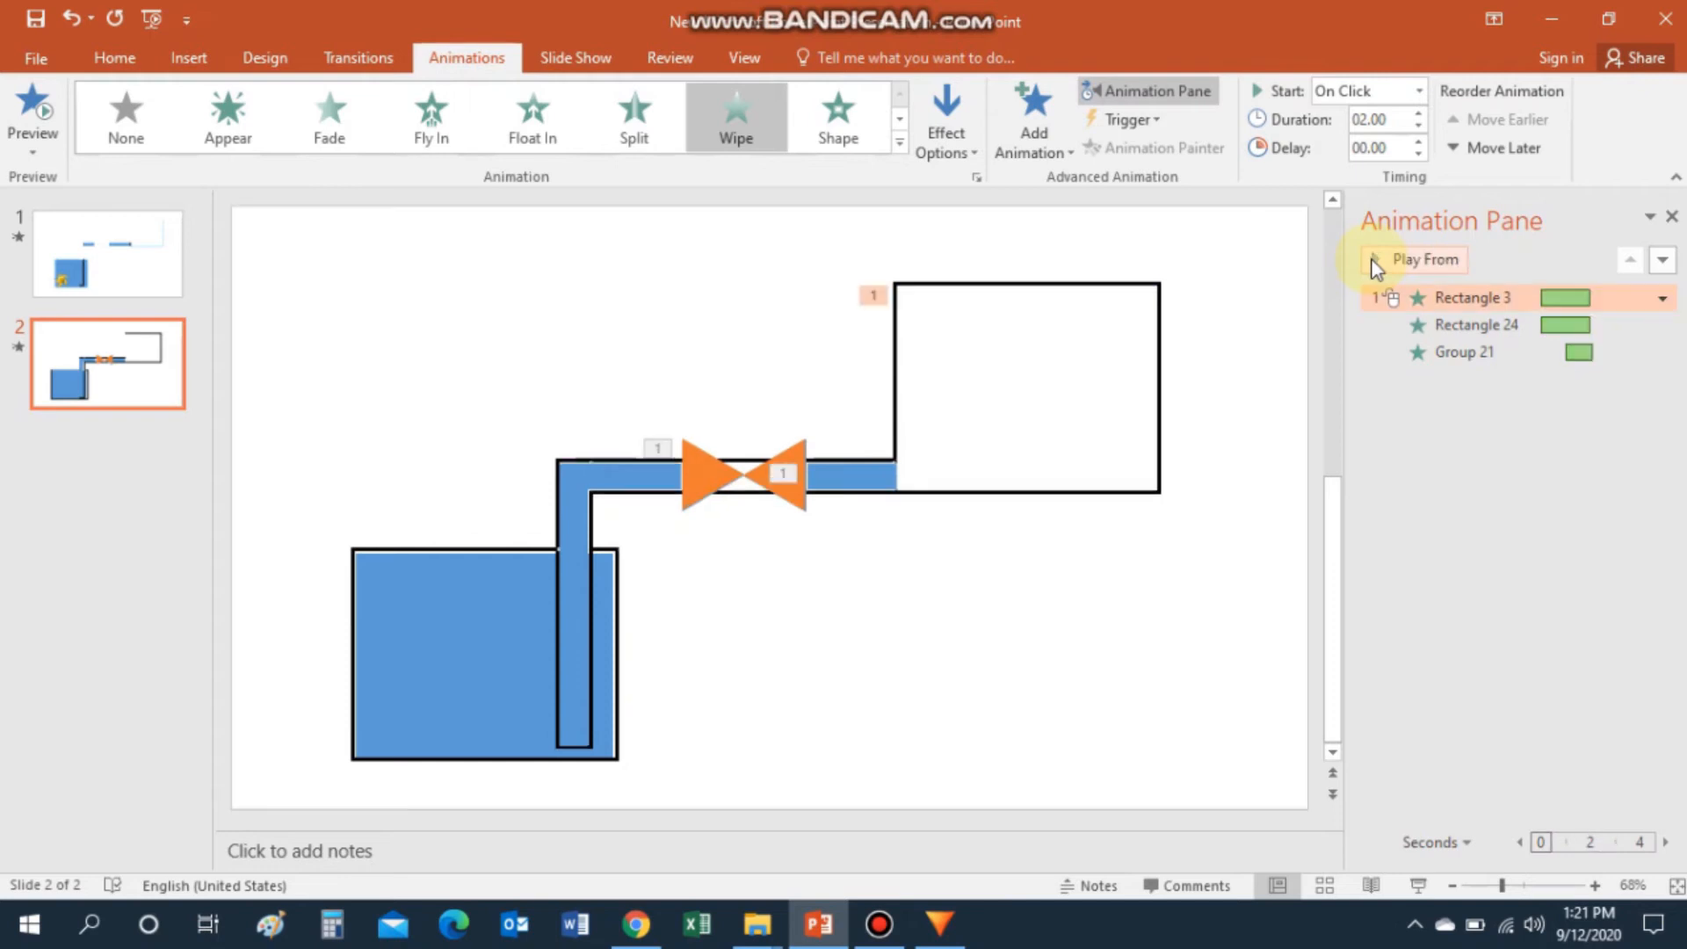
Apply a Wipe entrance from the right to the blue horizontal pipe fill between the vertical pipe and the valve.
{"action": "left_click", "coordinate": [639, 482]}
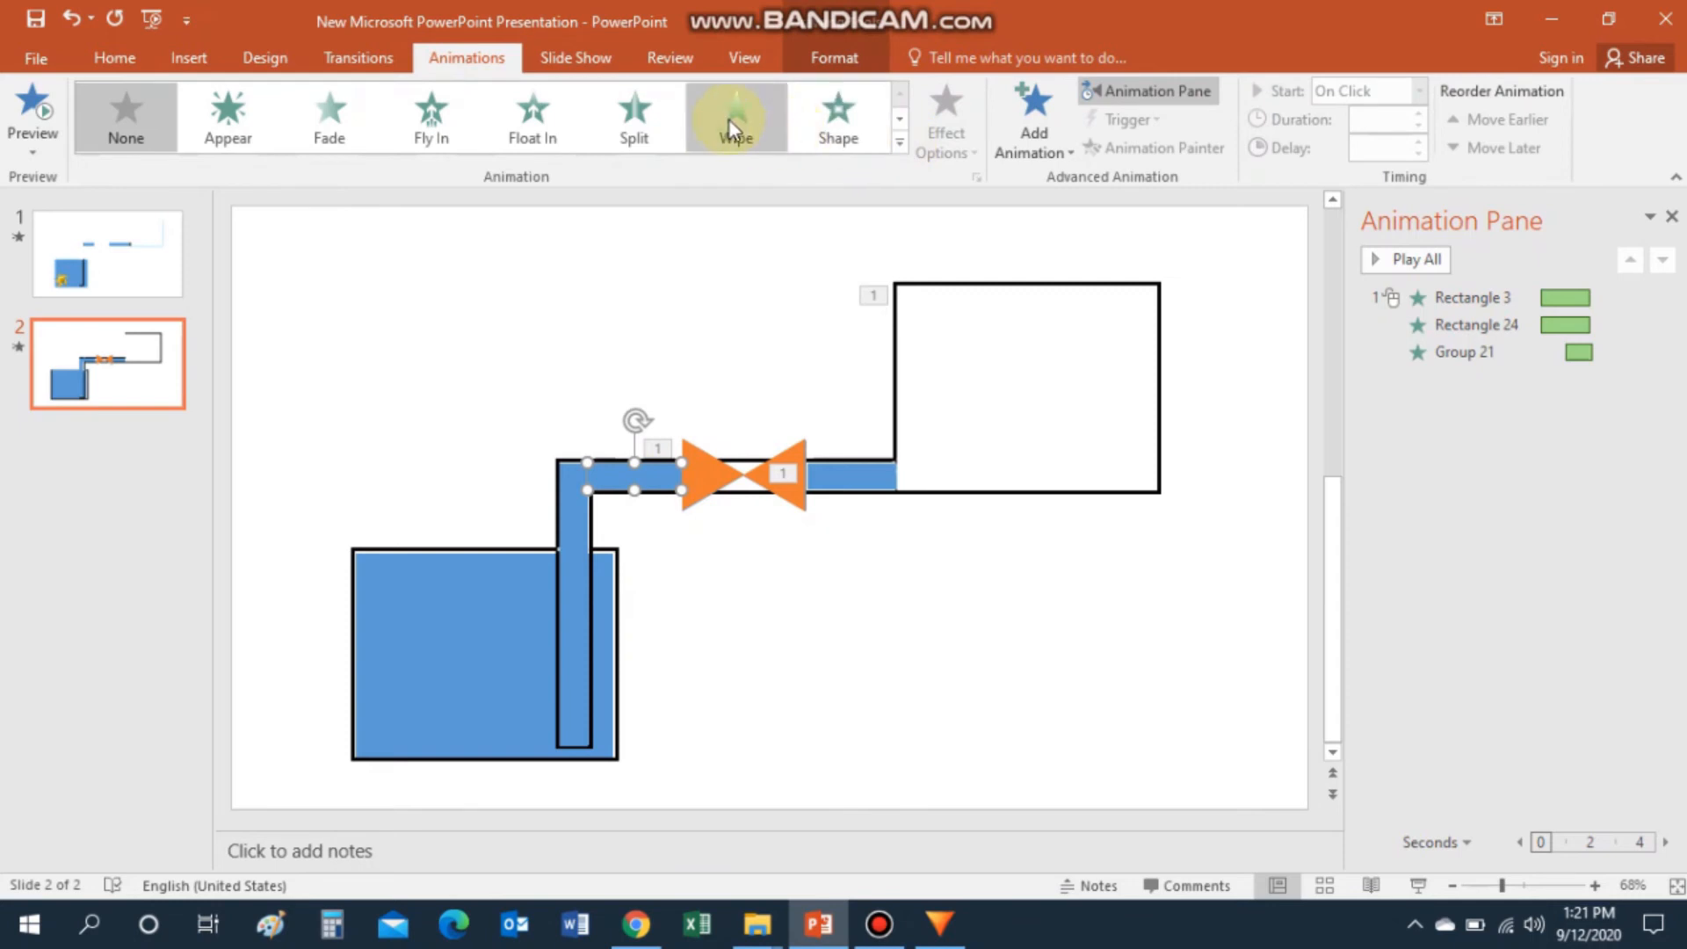
{"action": "left_click", "coordinate": [732, 119]}
{"action": "left_click", "coordinate": [946, 141]}
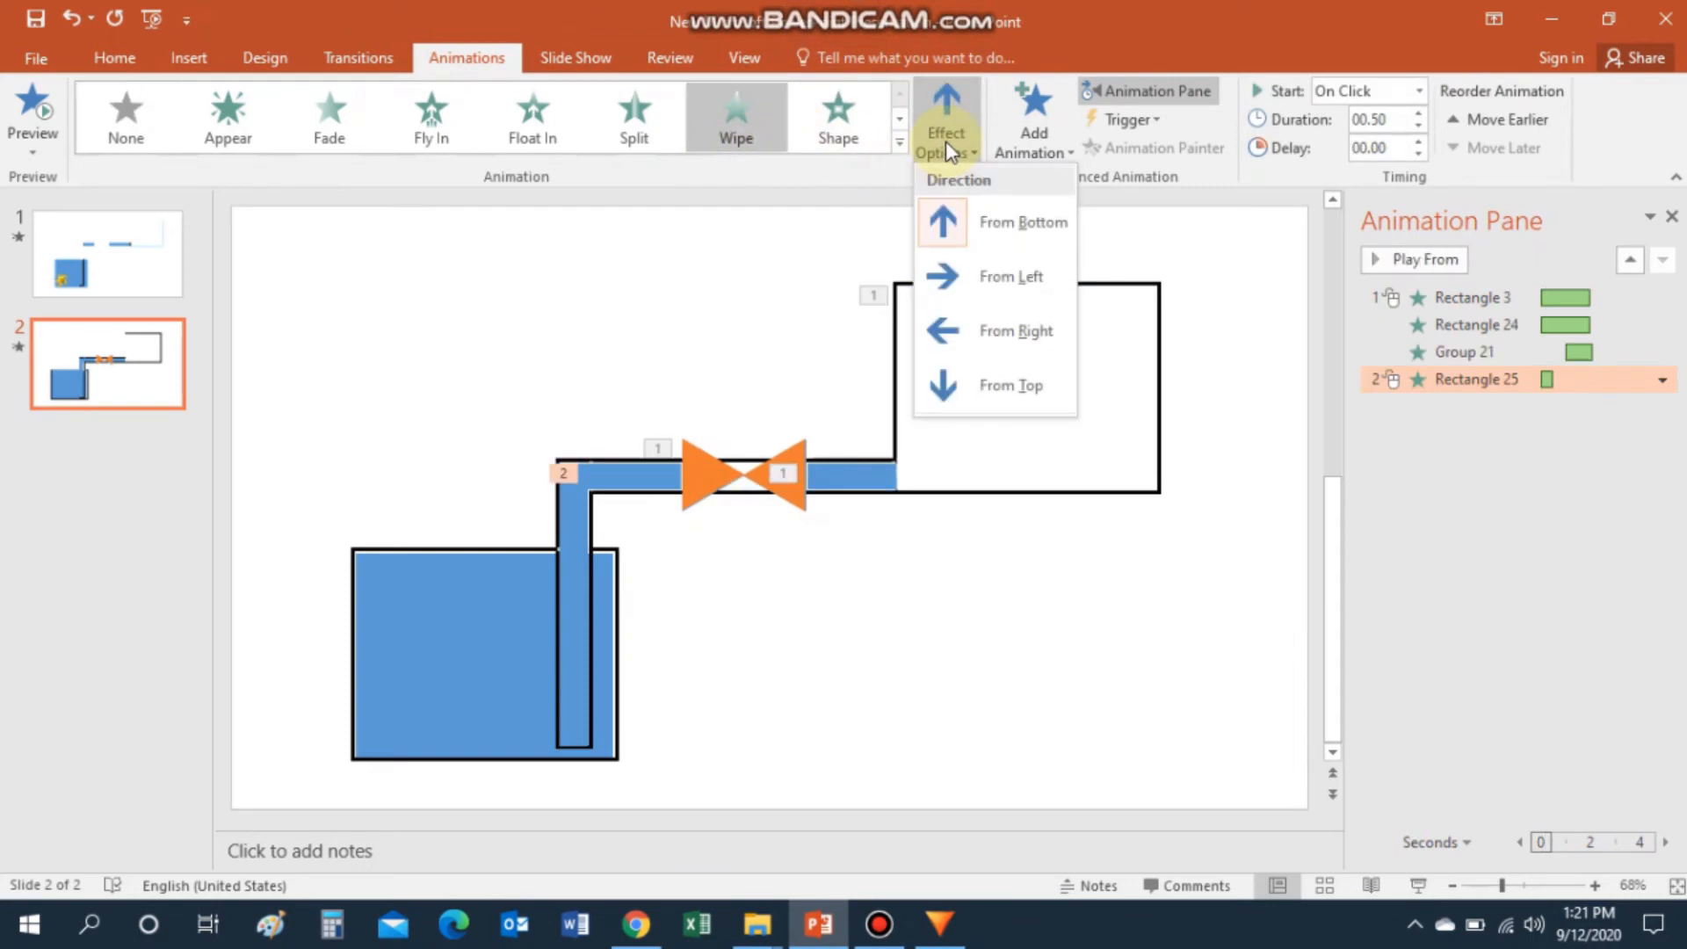
{"action": "left_click", "coordinate": [1002, 323]}
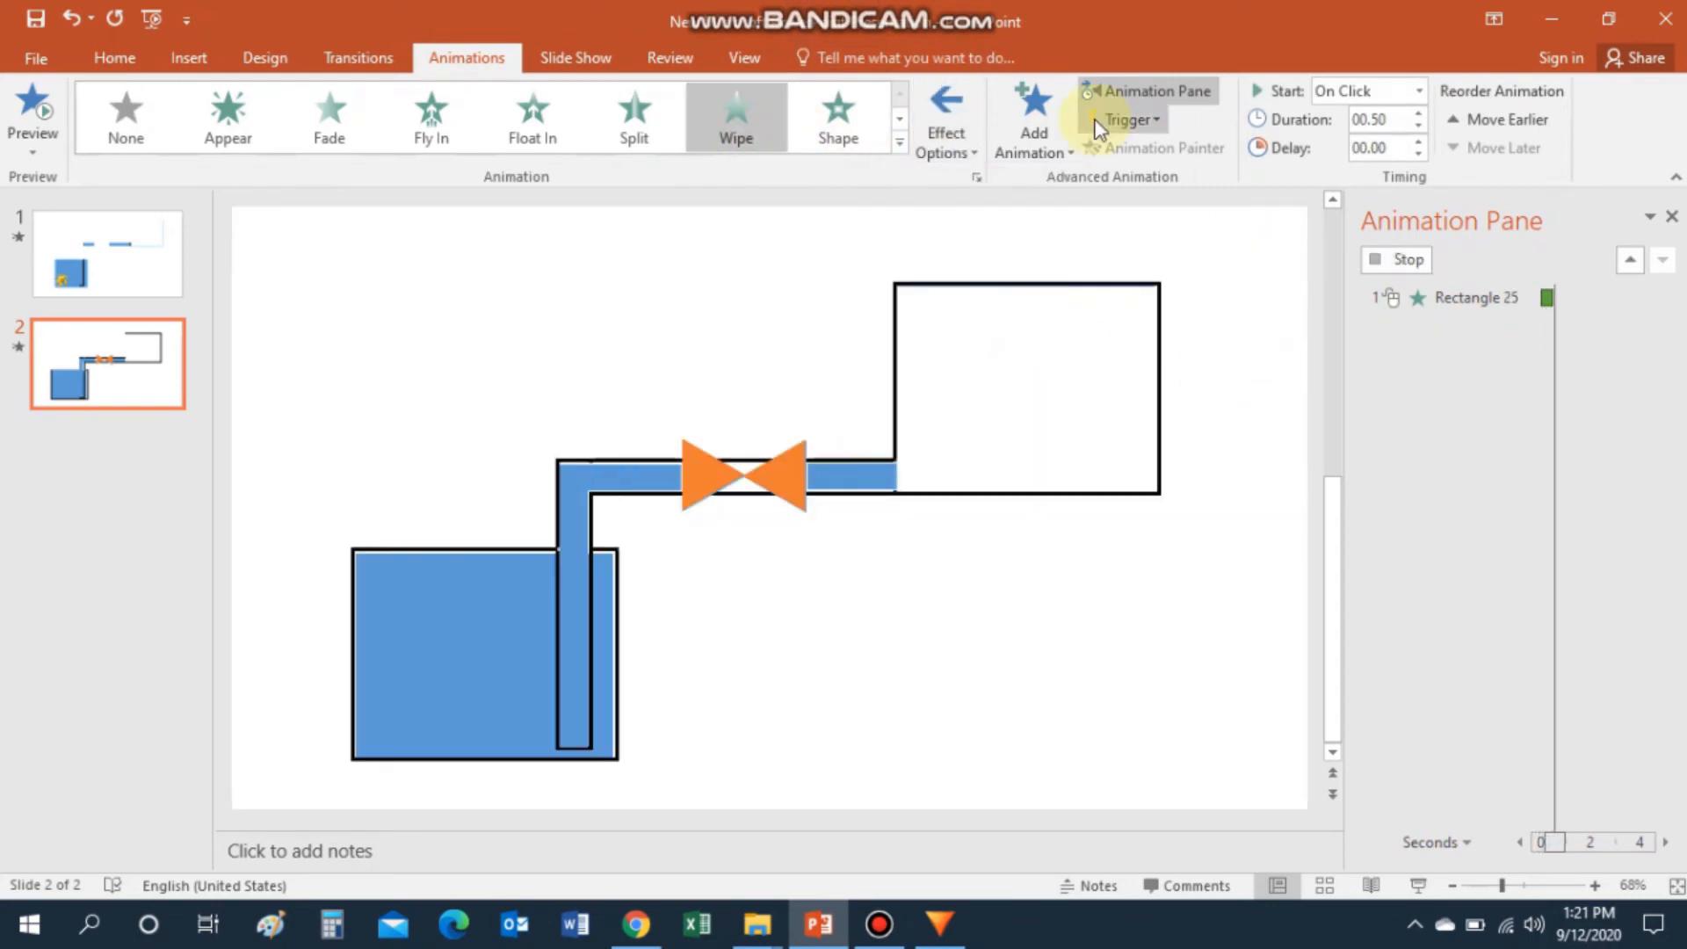
Set the horizontal pipe fill's Wipe effect to start With Previous with a duration of 1 second.
{"action": "left_click", "coordinate": [977, 176]}
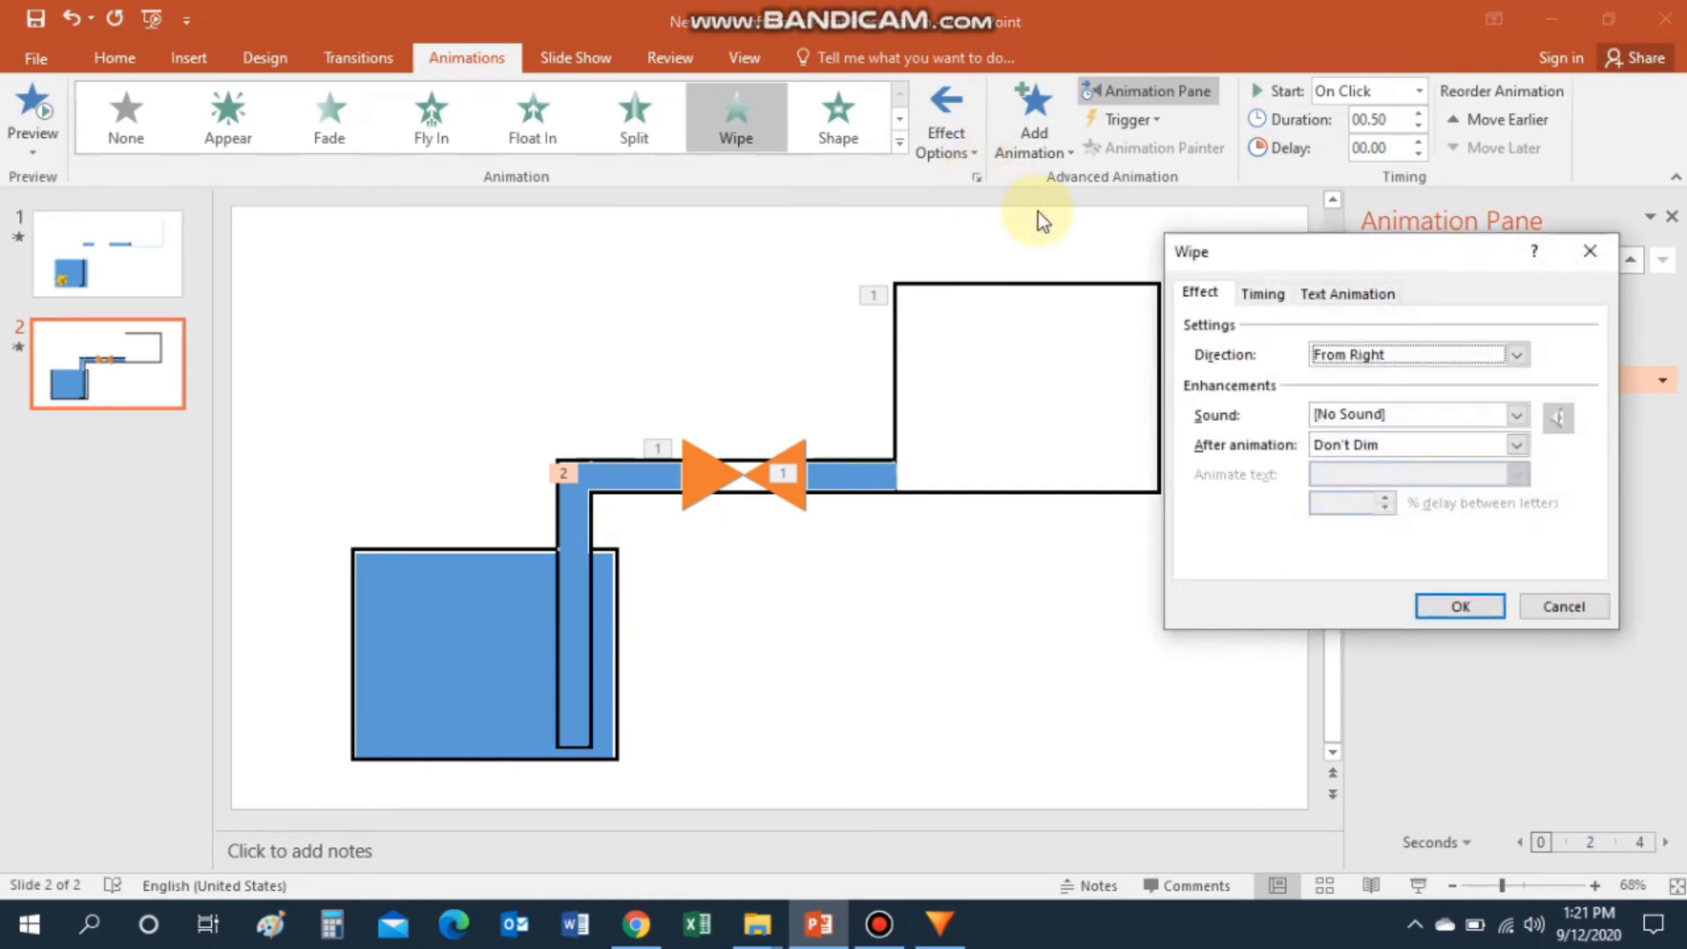
{"action": "left_click", "coordinate": [1249, 292]}
{"action": "left_click", "coordinate": [1423, 330]}
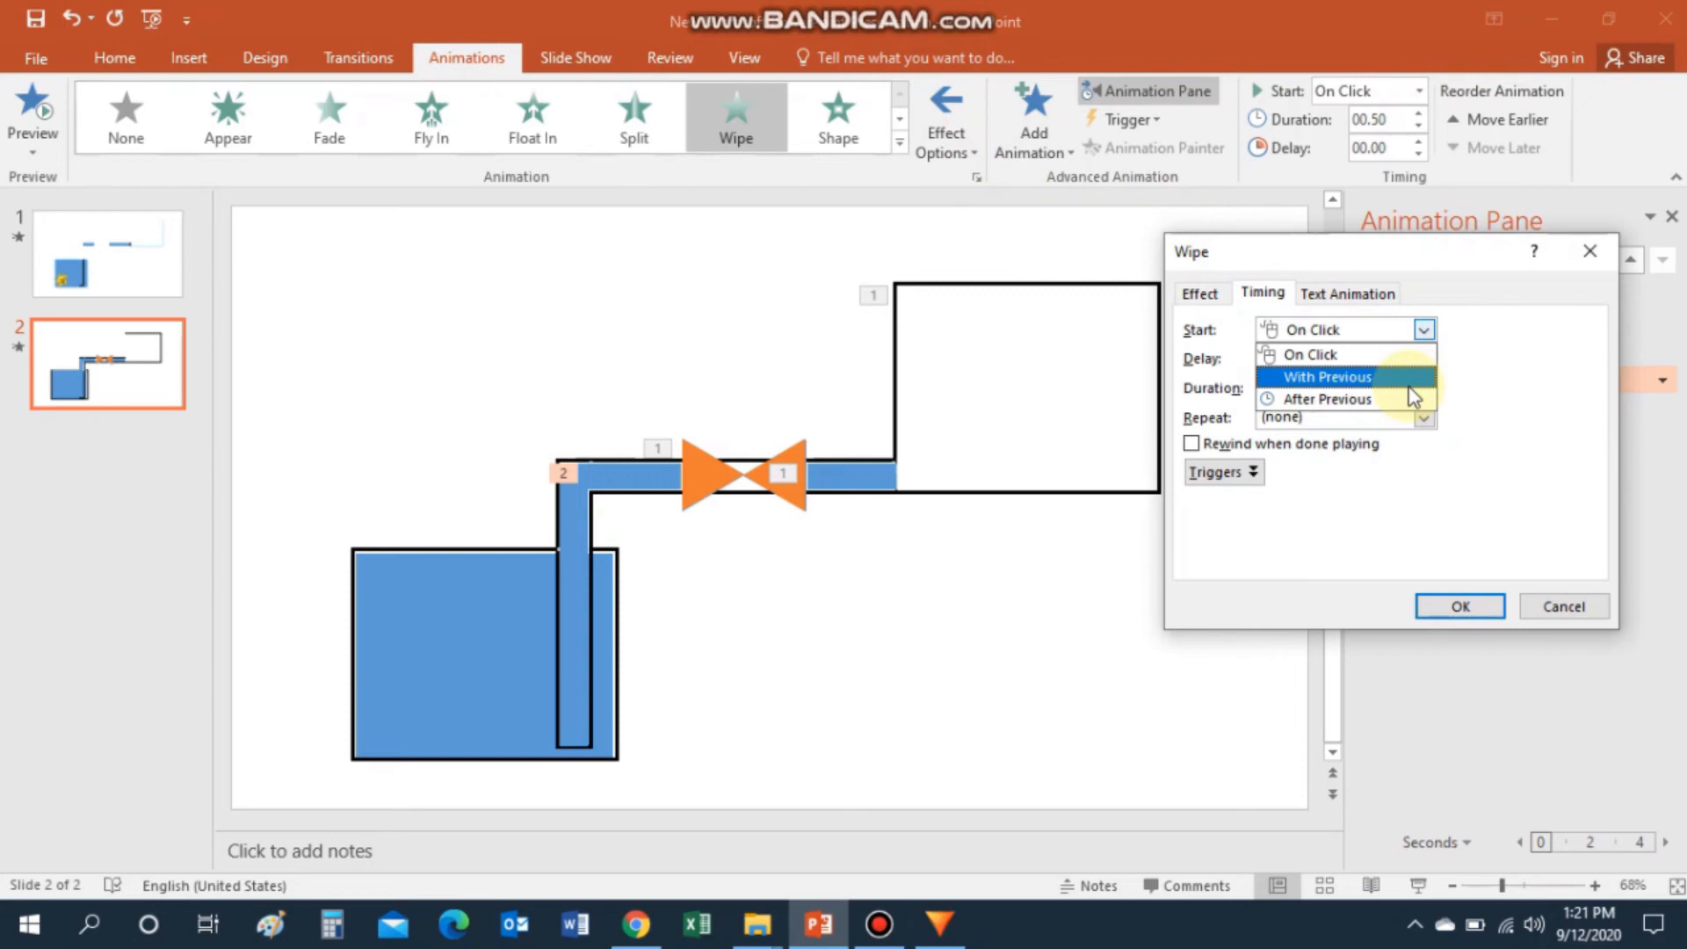
{"action": "left_click", "coordinate": [1413, 378]}
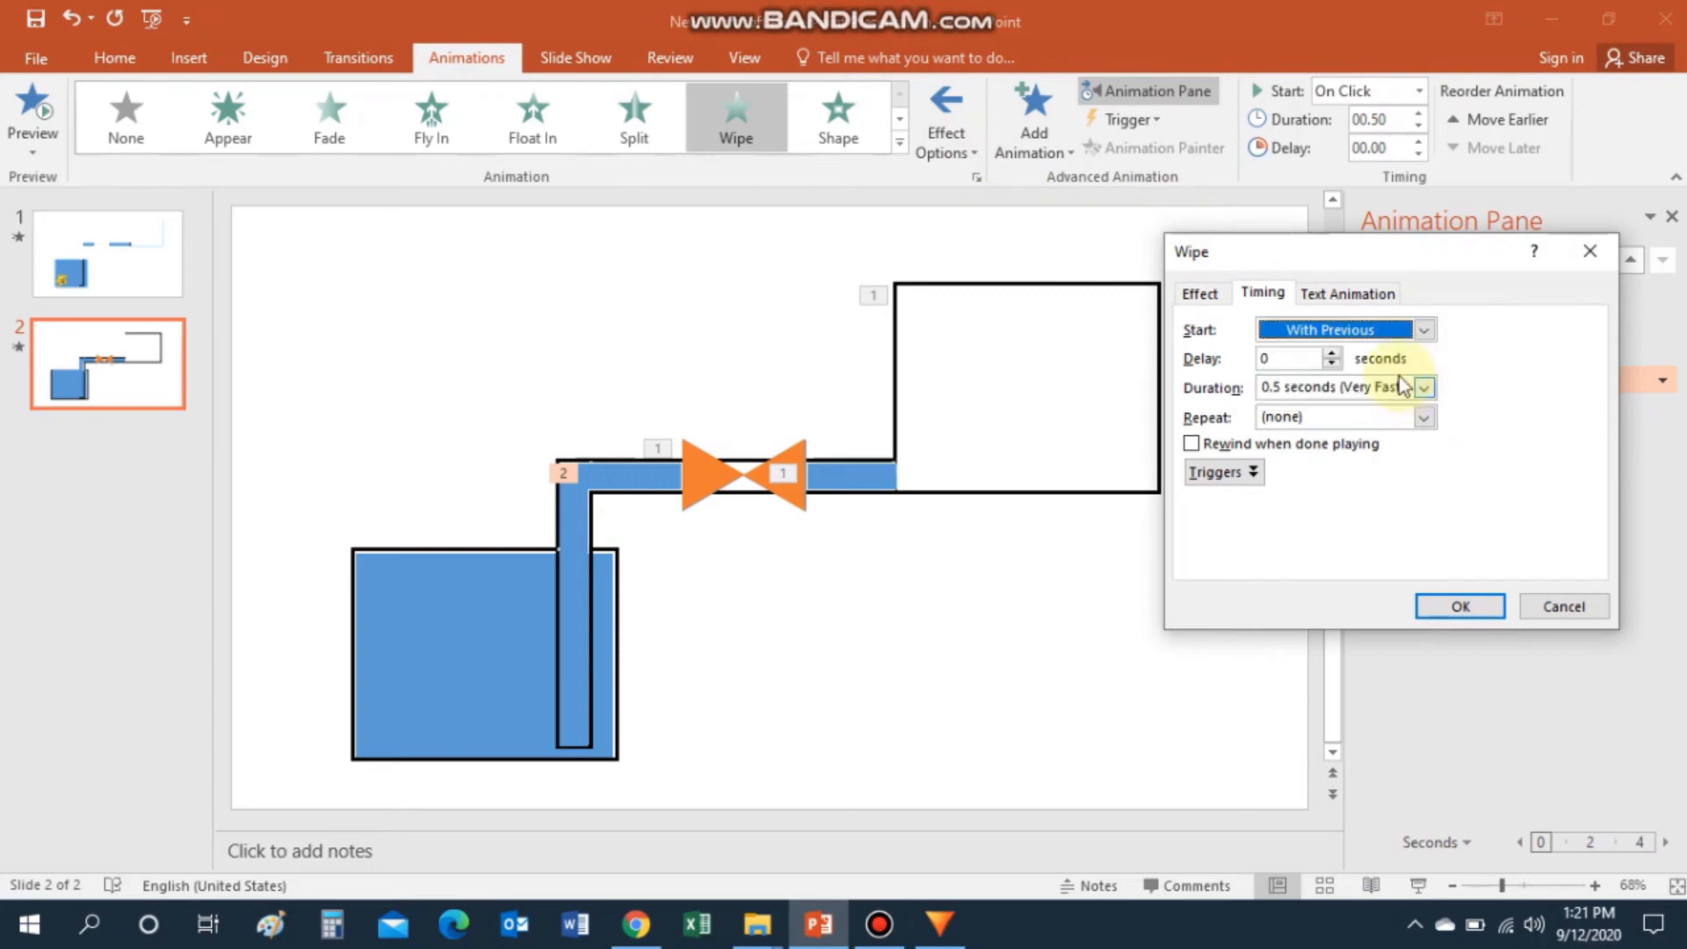
{"action": "left_click", "coordinate": [1425, 389]}
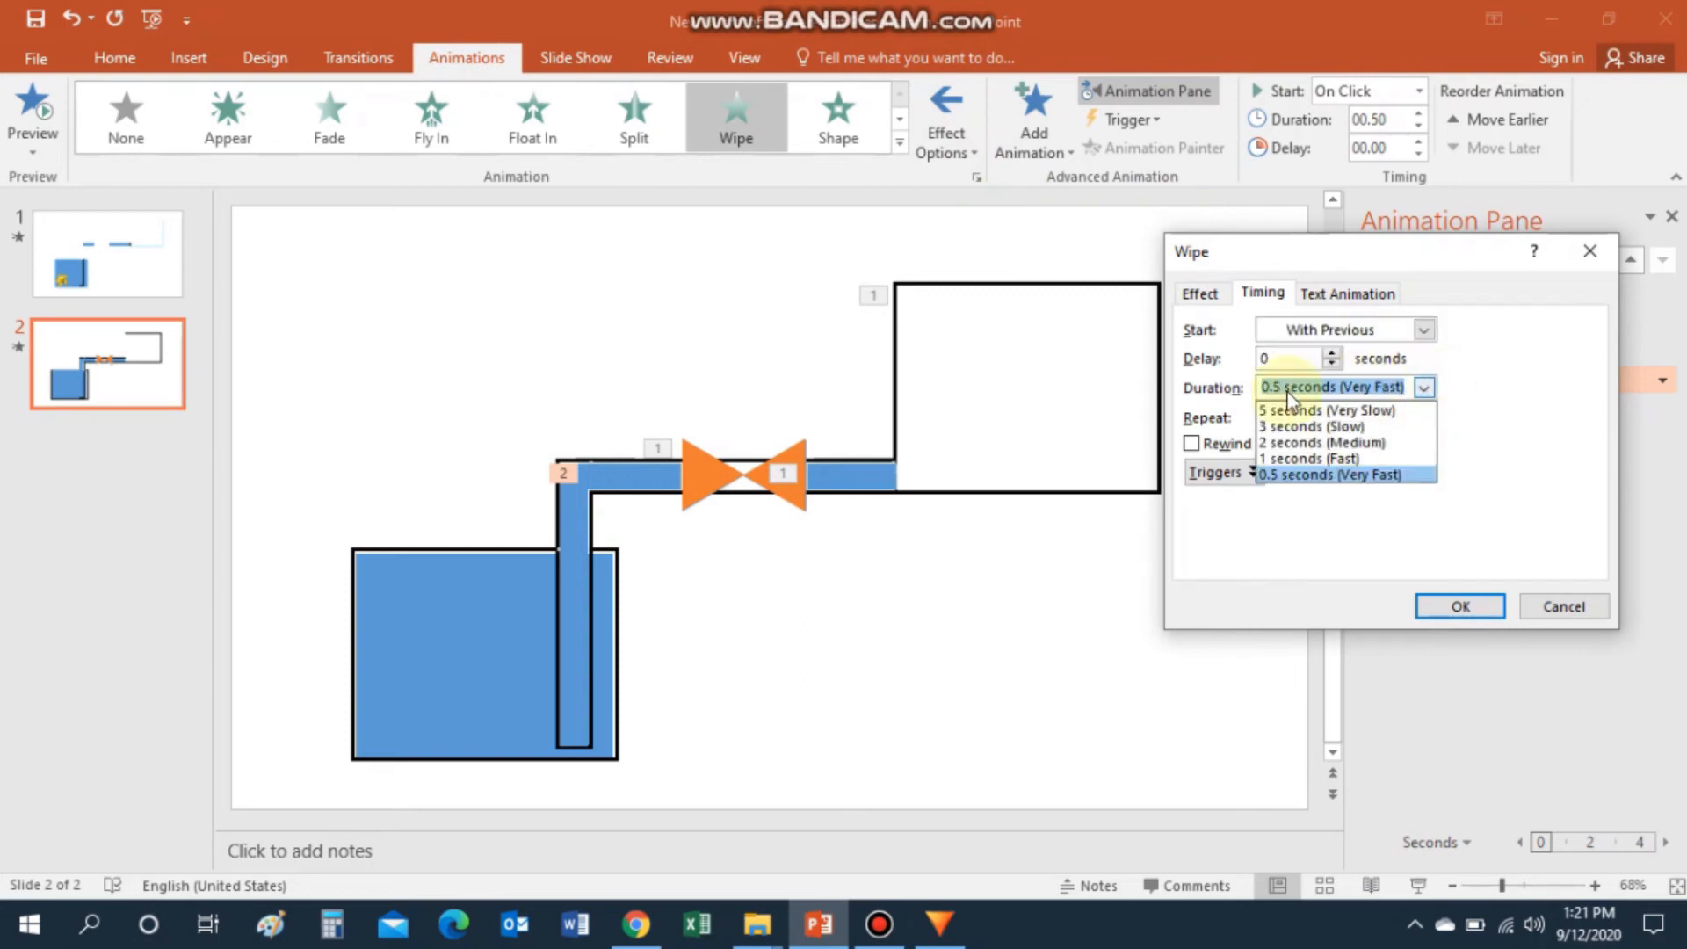
{"action": "left_click", "coordinate": [1289, 461]}
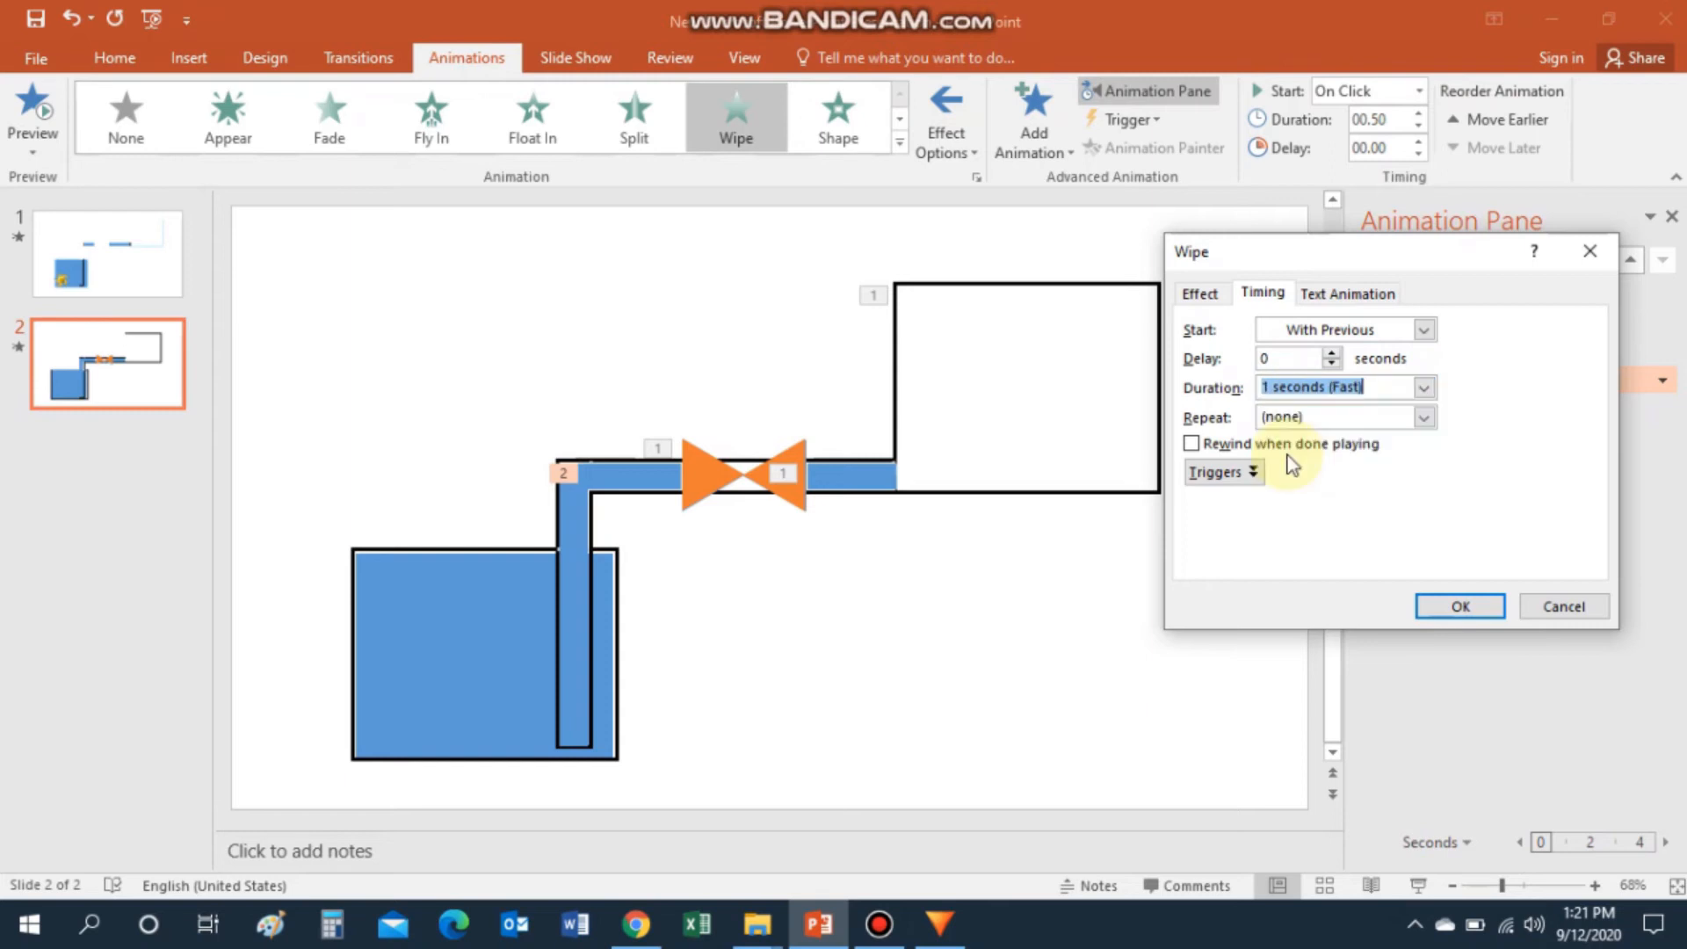
{"action": "left_click", "coordinate": [1441, 609]}
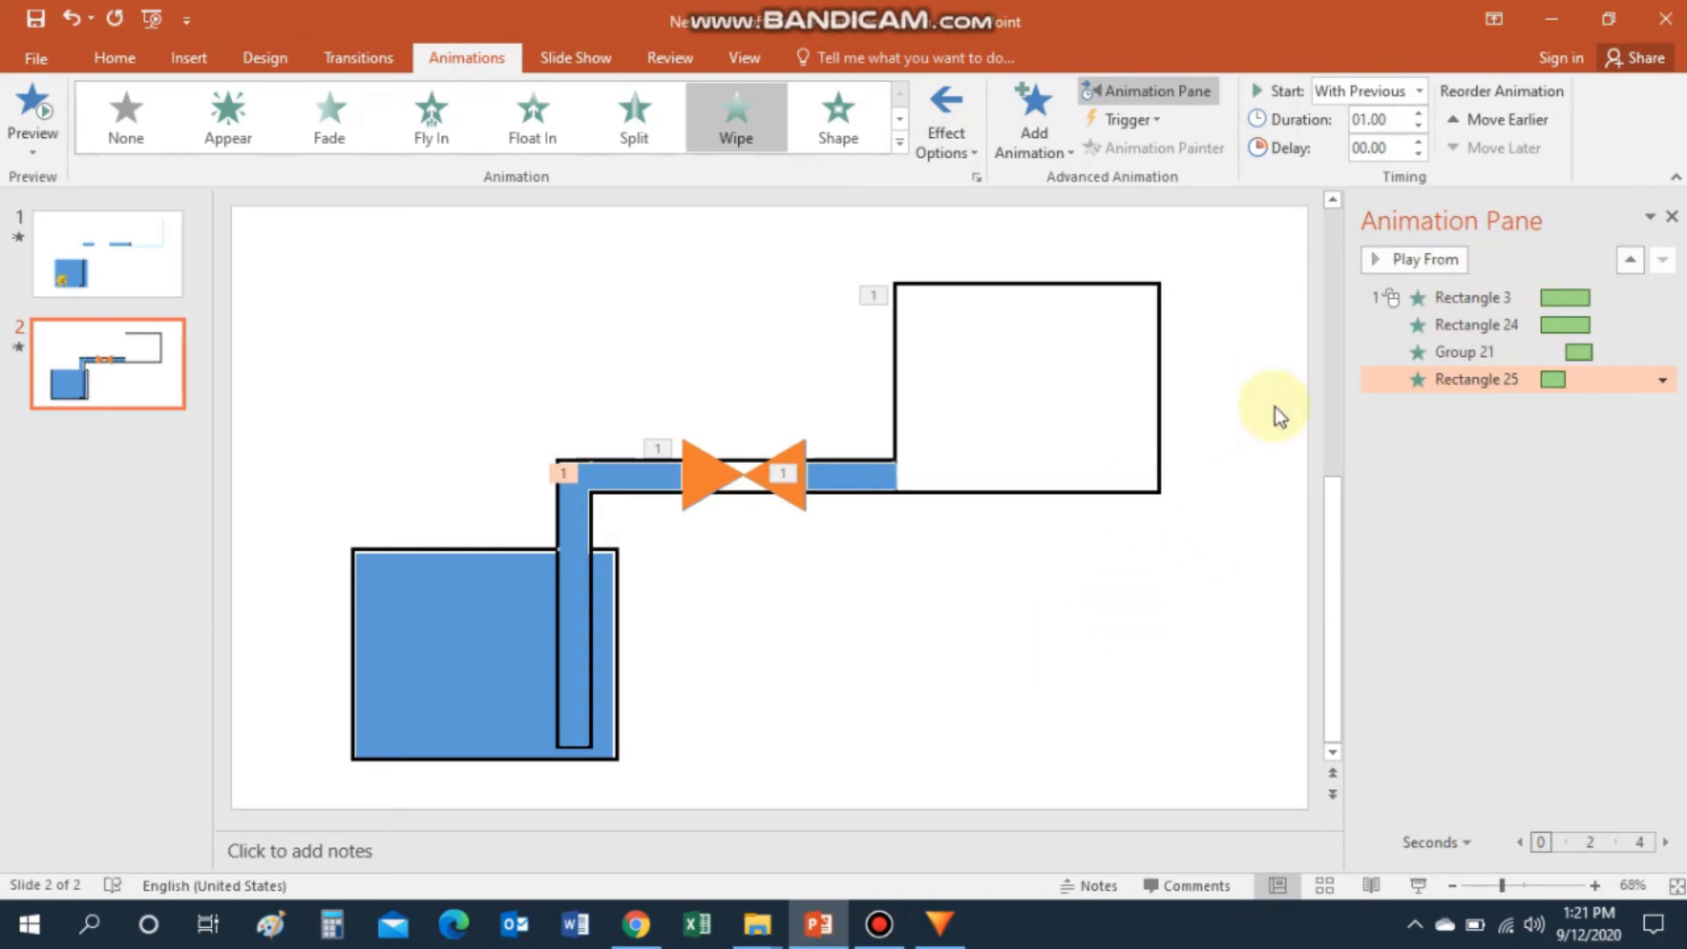
Shift Rectangle 25's timeline bar to a 2-second delay, previewing the animation sequence from Rectangle 3.
{"action": "left_click_drag", "start_coordinate": [1550, 379], "coordinate": [1588, 379]}
{"action": "left_click", "coordinate": [1232, 587]}
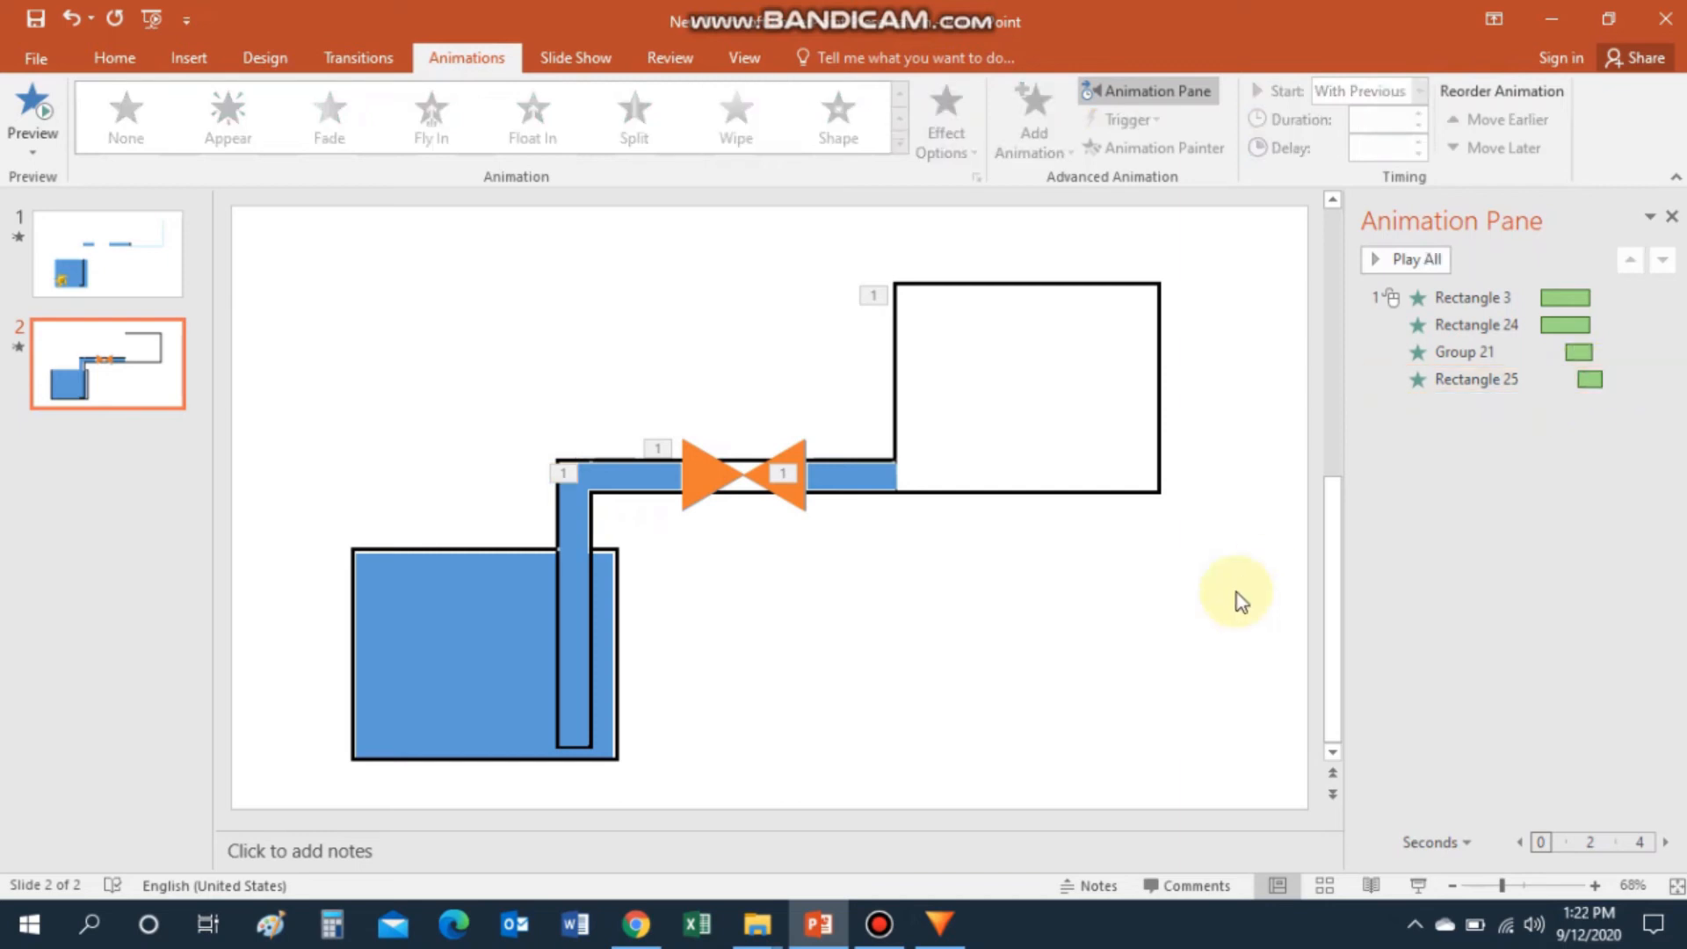
{"action": "left_click", "coordinate": [1462, 295]}
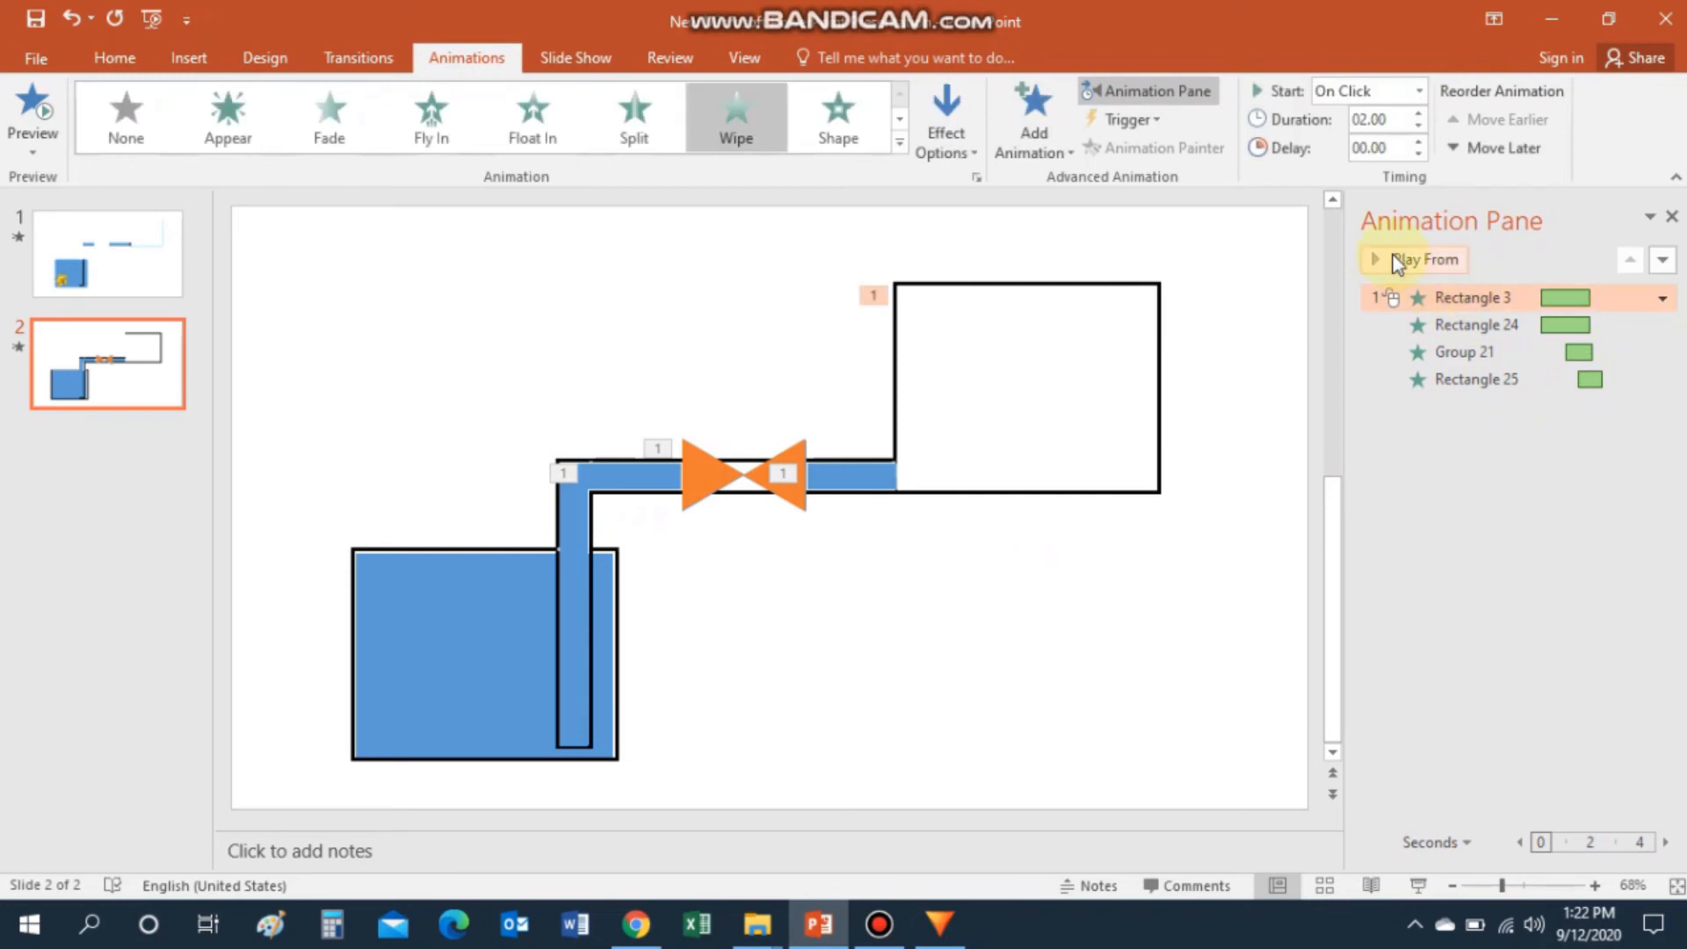
{"action": "left_click", "coordinate": [1373, 256]}
{"action": "left_click", "coordinate": [1376, 256]}
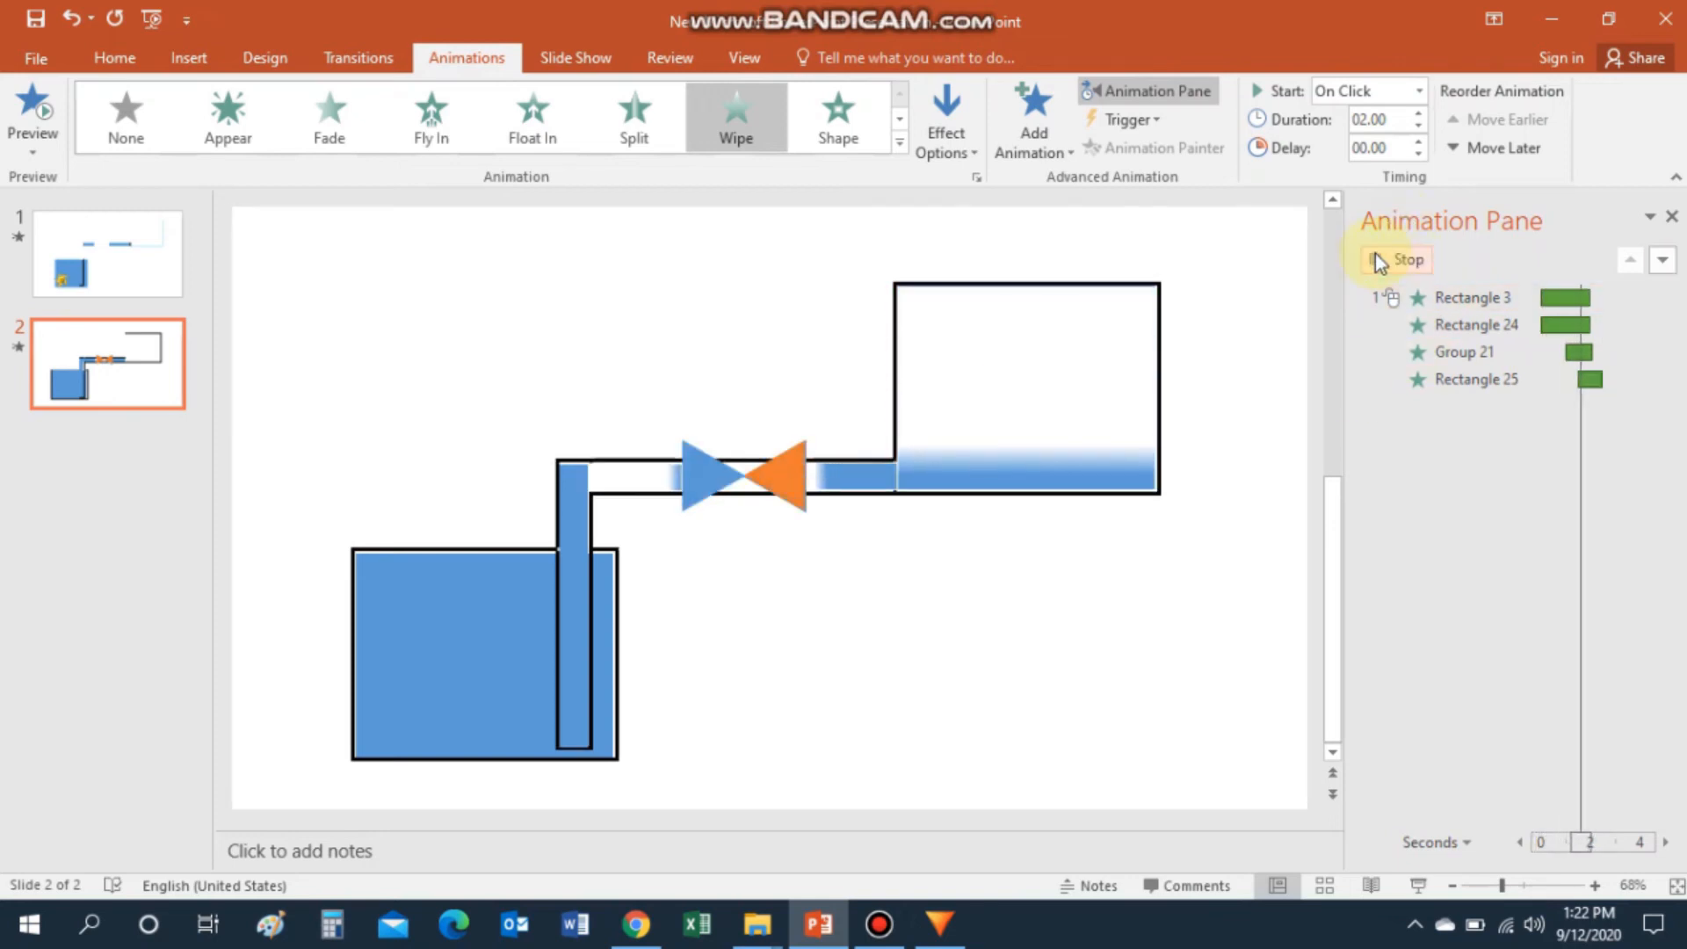
{"action": "left_click_drag", "start_coordinate": [1591, 379], "coordinate": [1602, 379]}
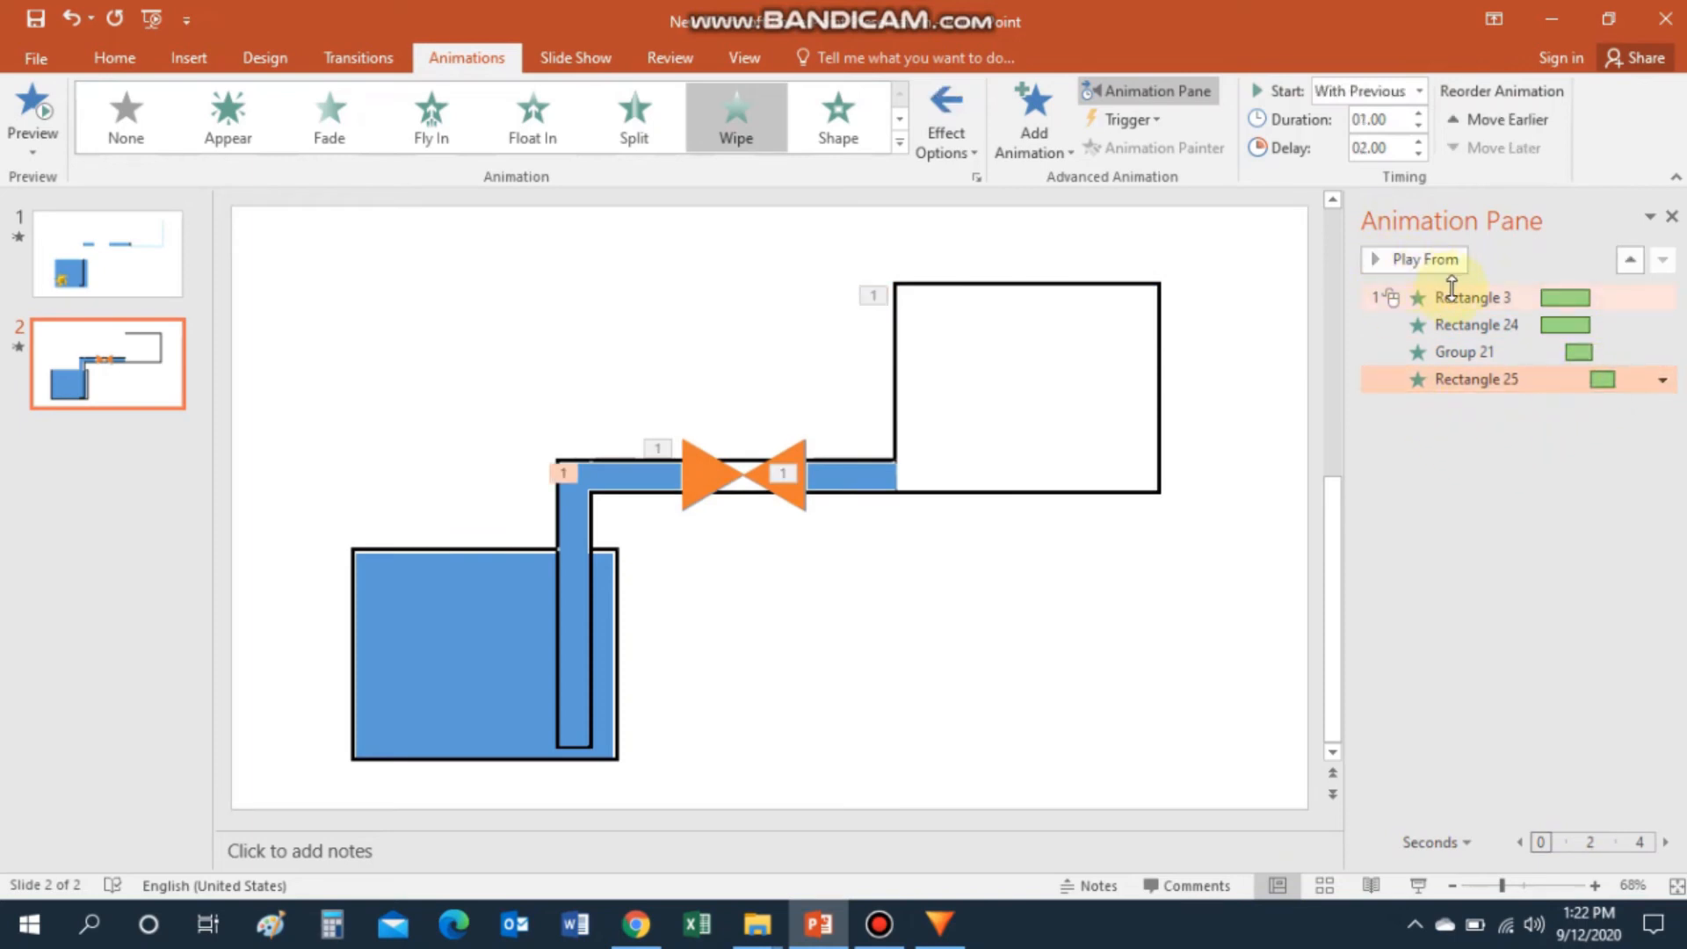
{"action": "left_click", "coordinate": [1383, 260]}
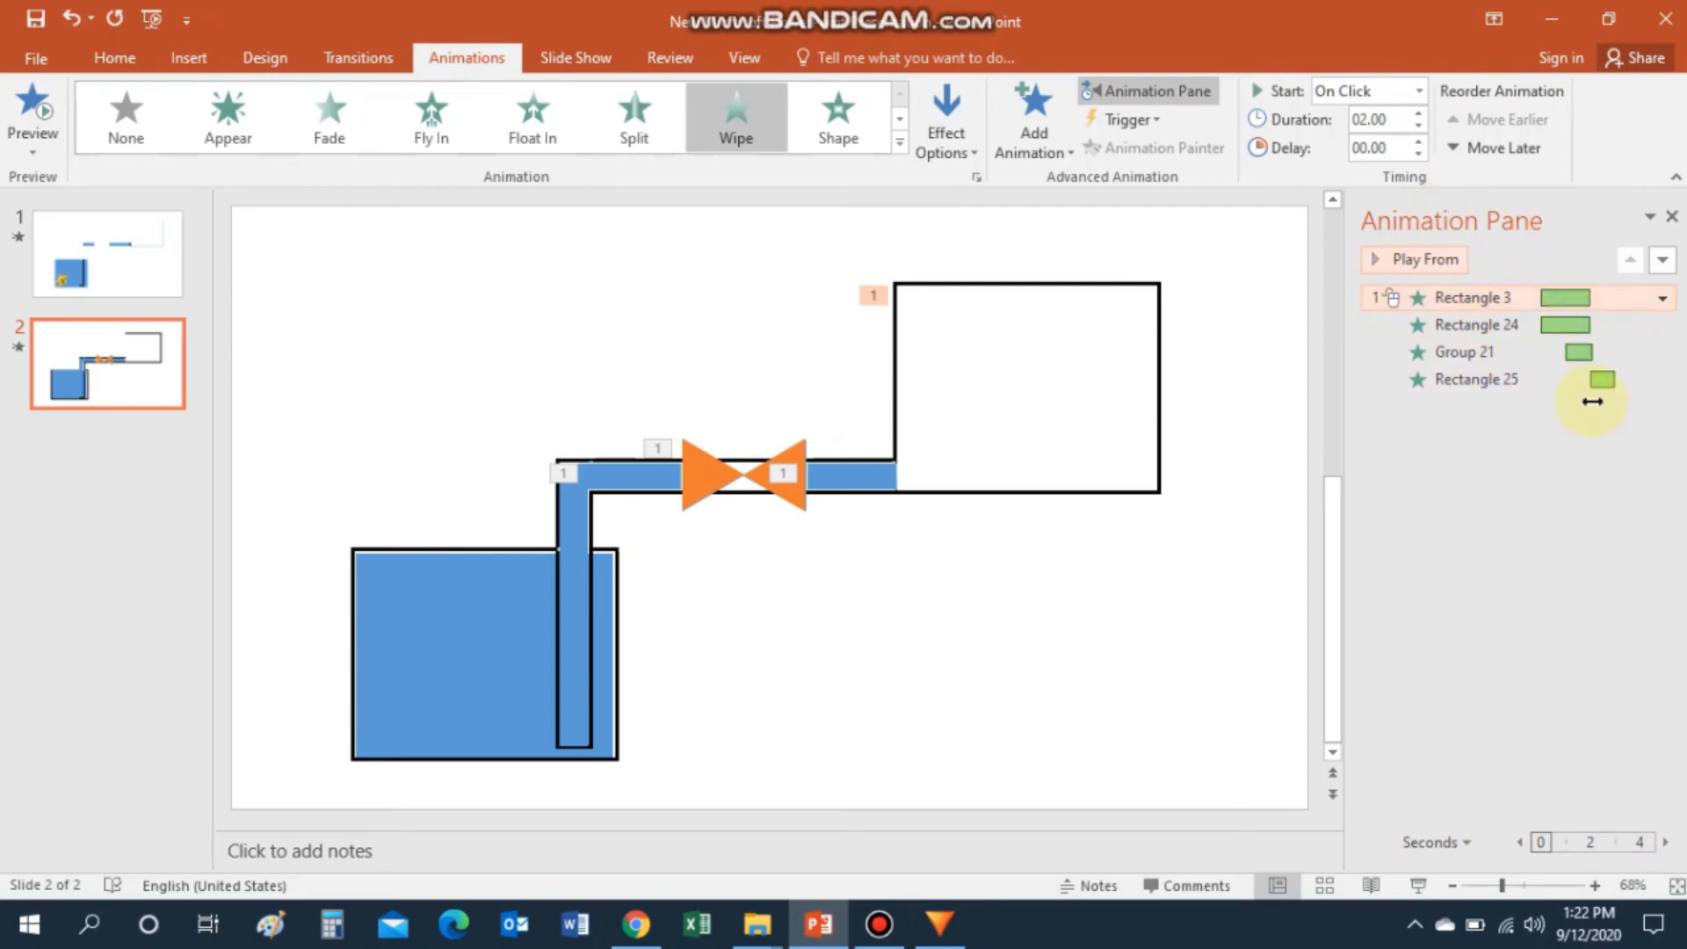
{"action": "left_click", "coordinate": [1601, 304]}
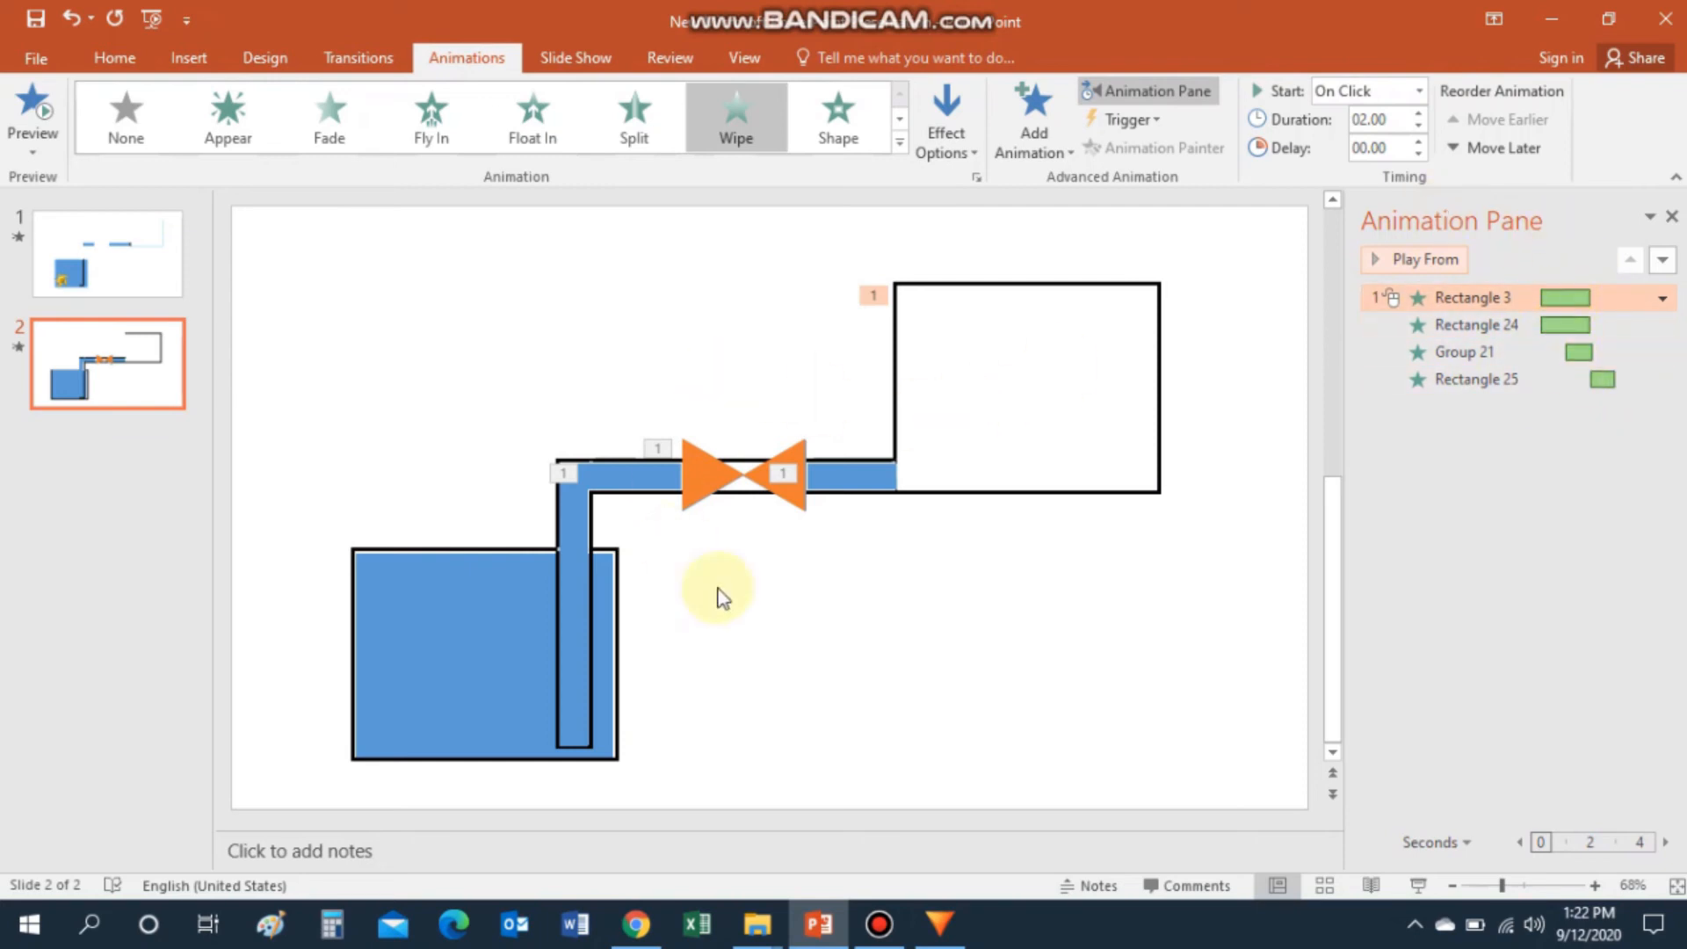
Apply a Wipe entrance from the top to the blue fill of the vertical pipe.
{"action": "left_click", "coordinate": [568, 526]}
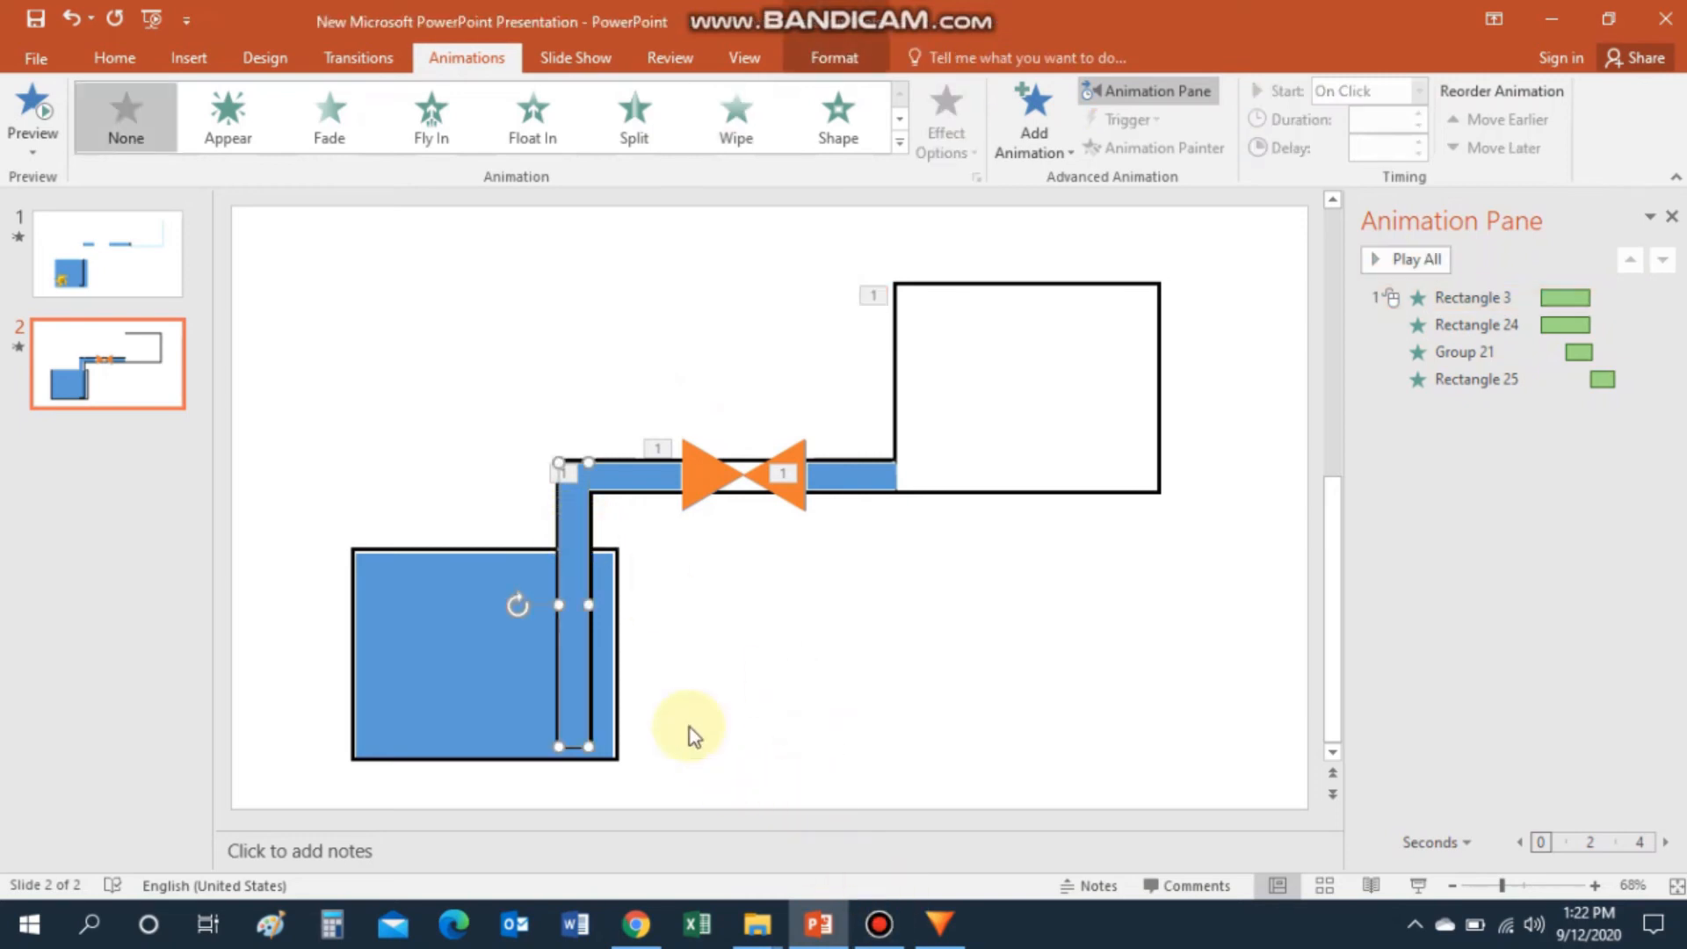
{"action": "left_click", "coordinate": [720, 121]}
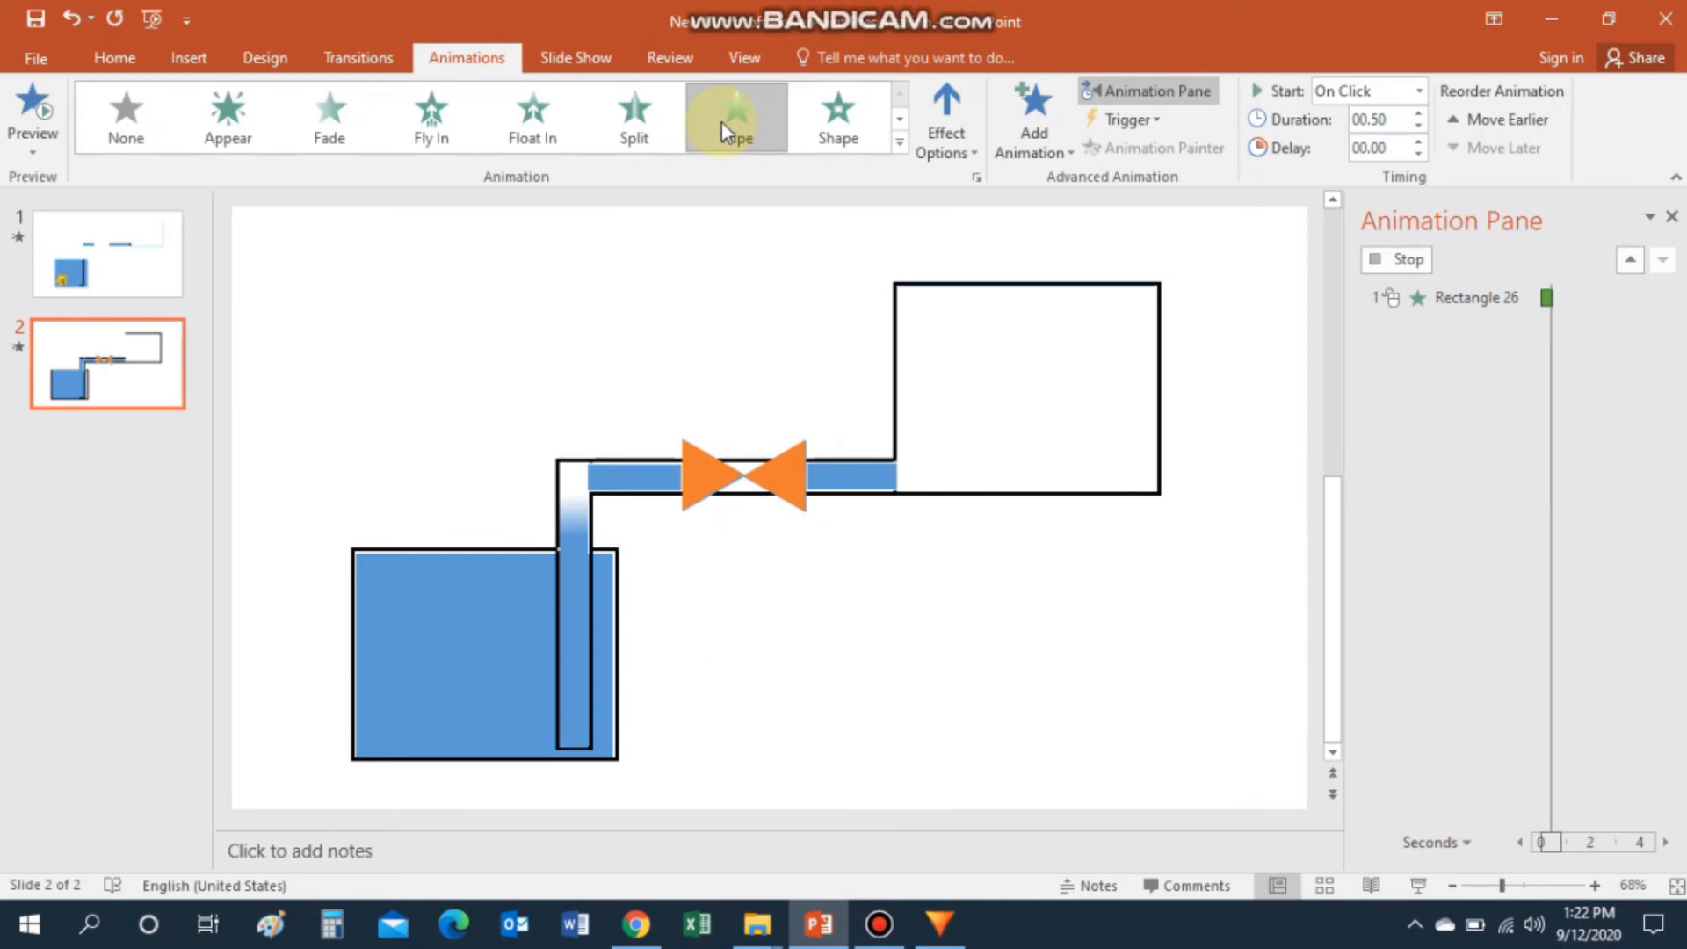
{"action": "left_click", "coordinate": [937, 132]}
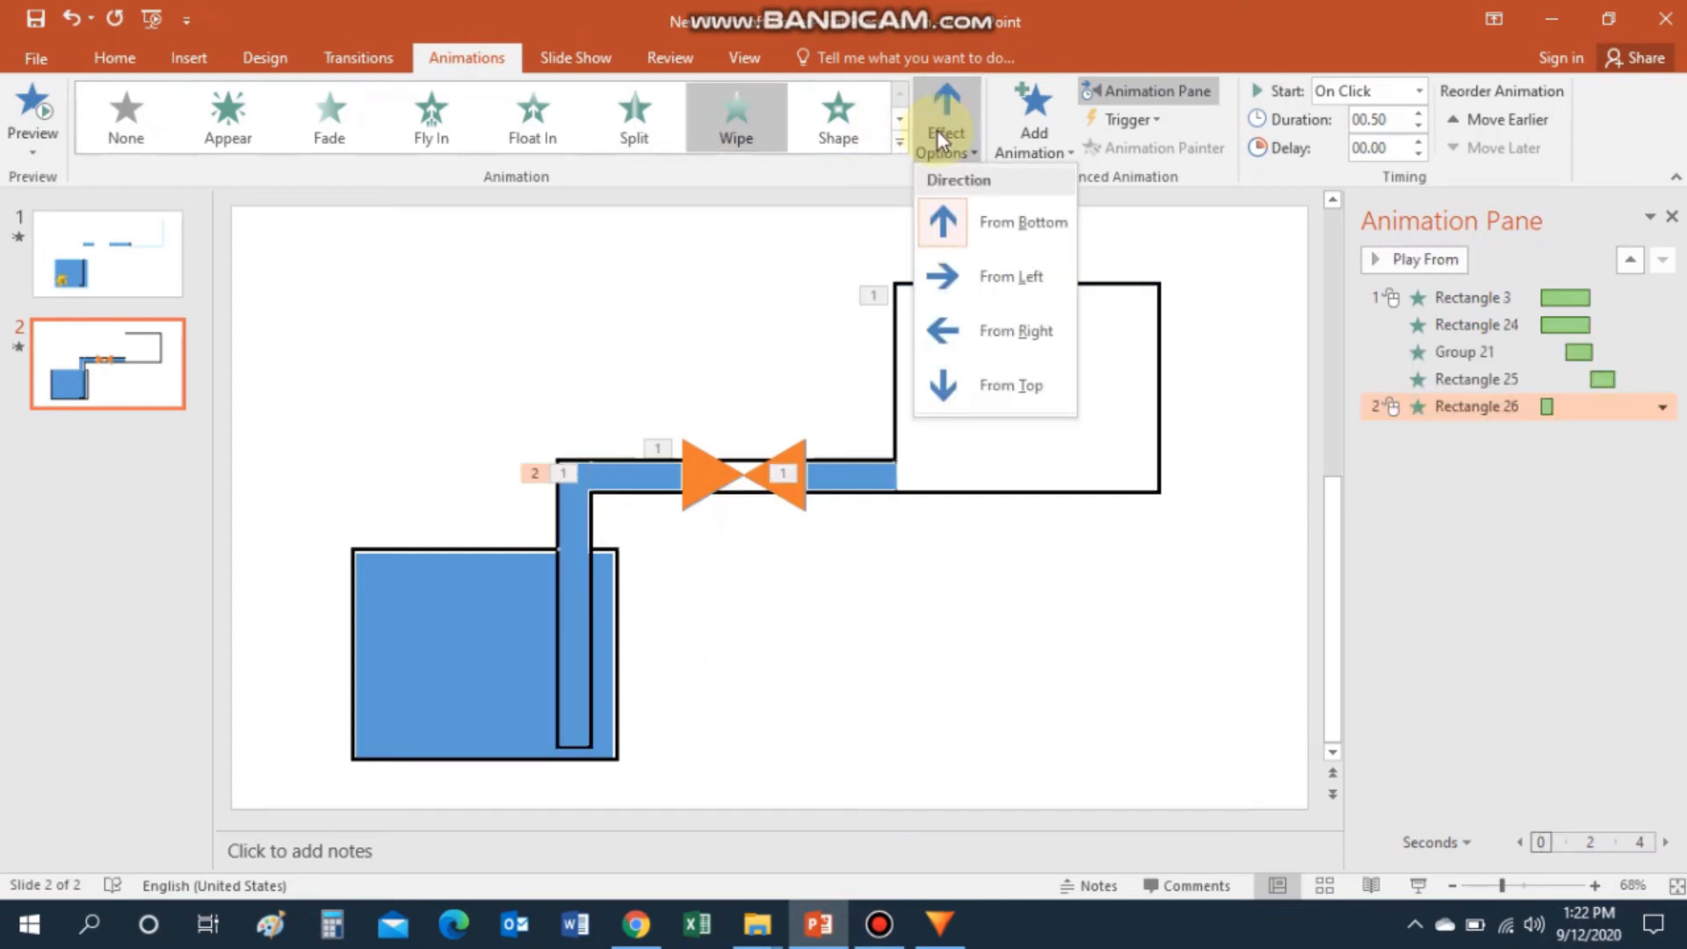
{"action": "left_click", "coordinate": [982, 379]}
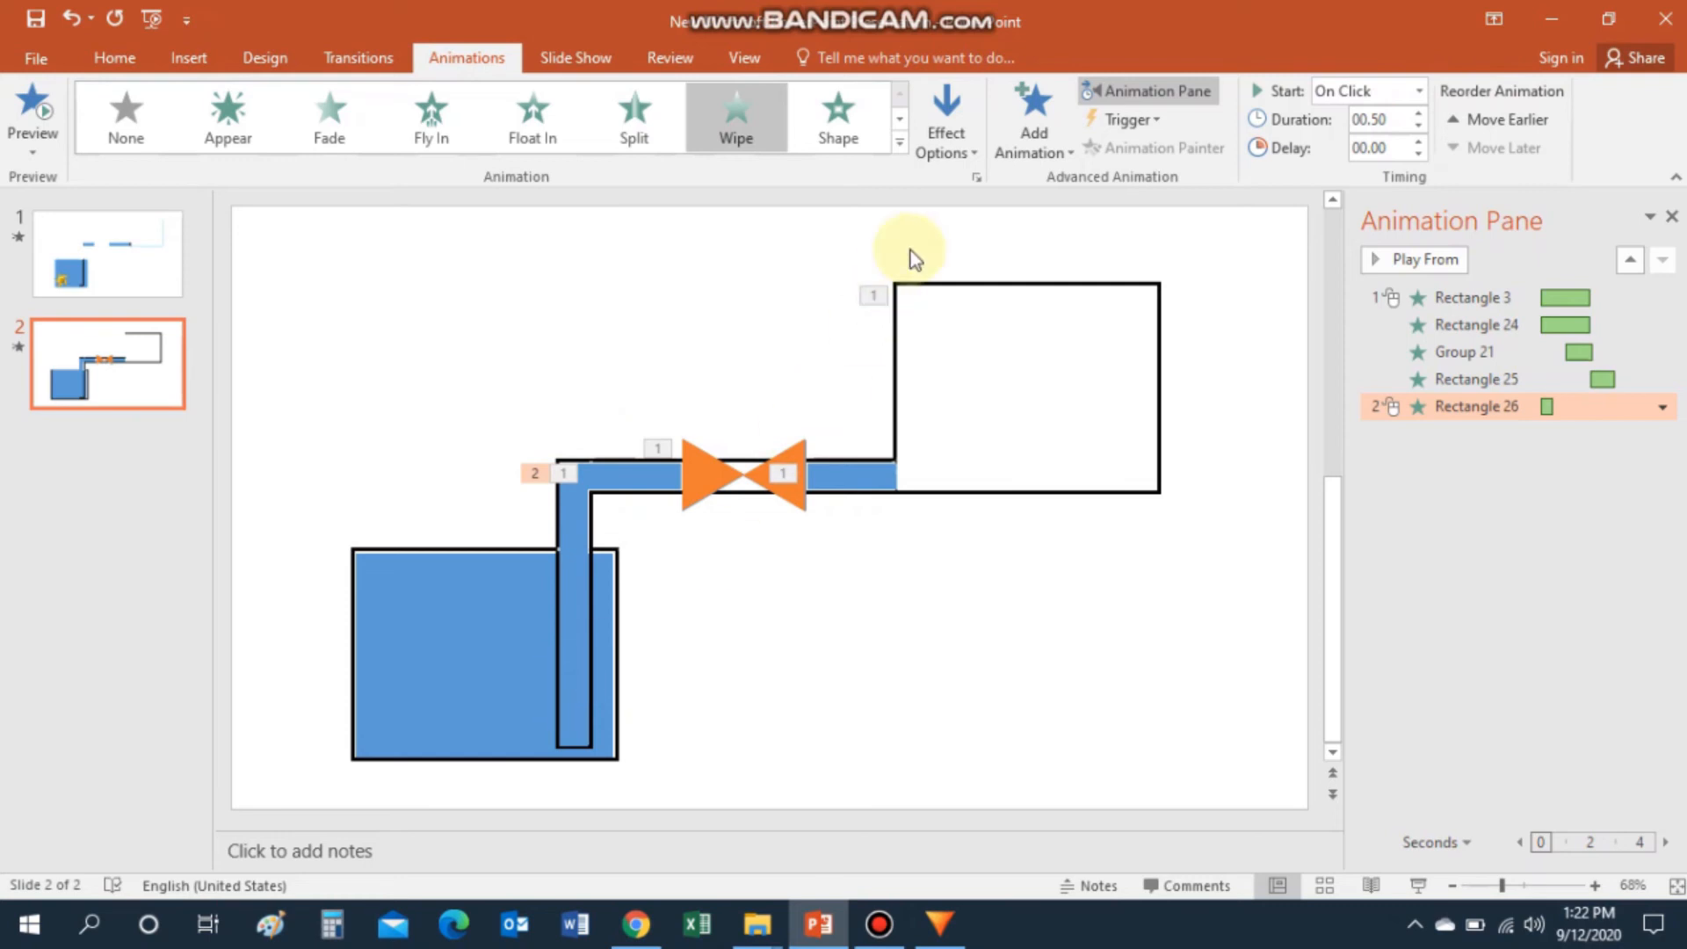
Set the vertical pipe fill's Wipe effect to start With Previous with a duration of 2 seconds.
{"action": "left_click", "coordinate": [978, 178]}
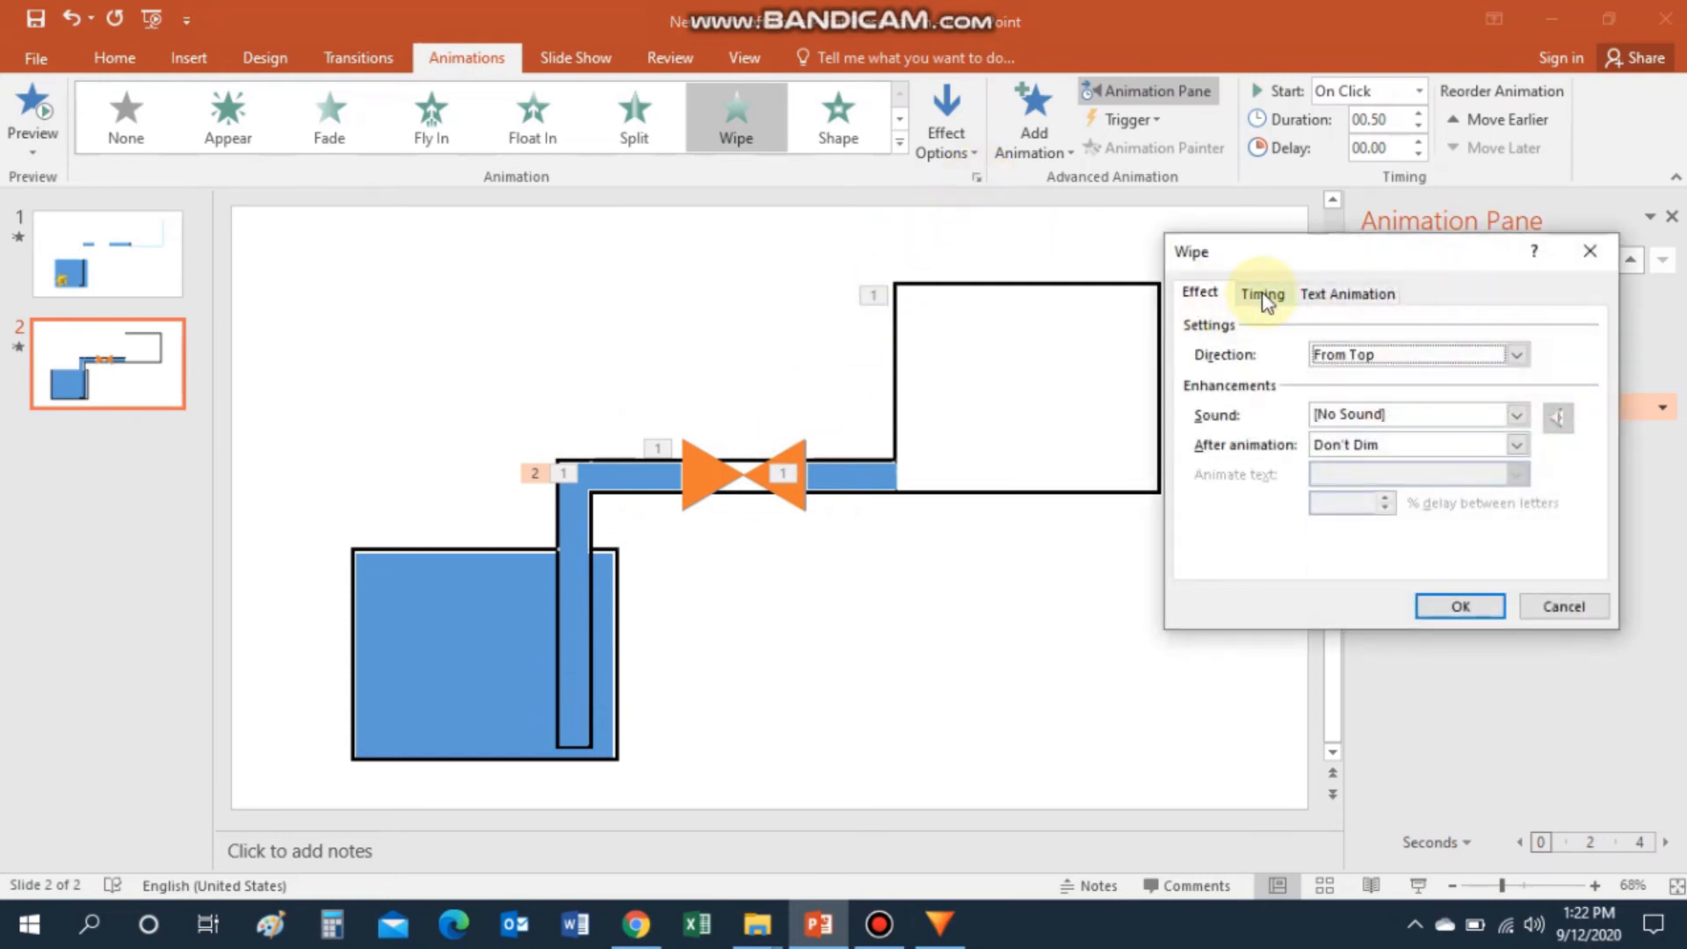
{"action": "left_click", "coordinate": [1262, 294]}
{"action": "left_click", "coordinate": [1423, 329]}
{"action": "left_click", "coordinate": [1388, 358]}
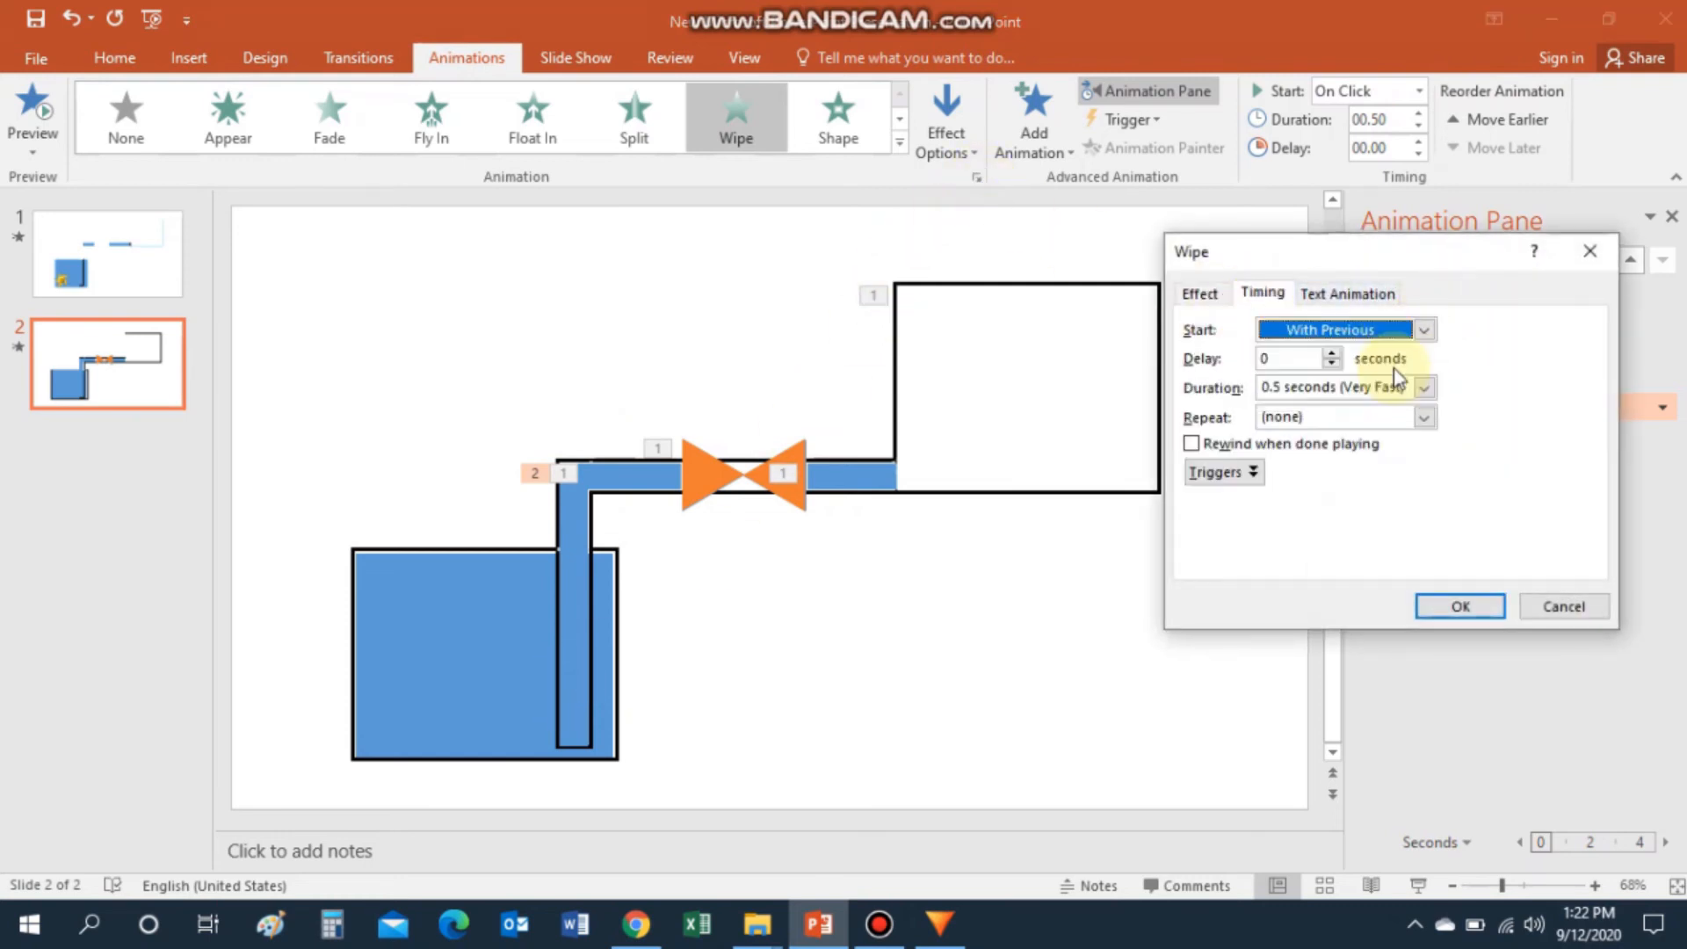
{"action": "left_click", "coordinate": [1425, 388]}
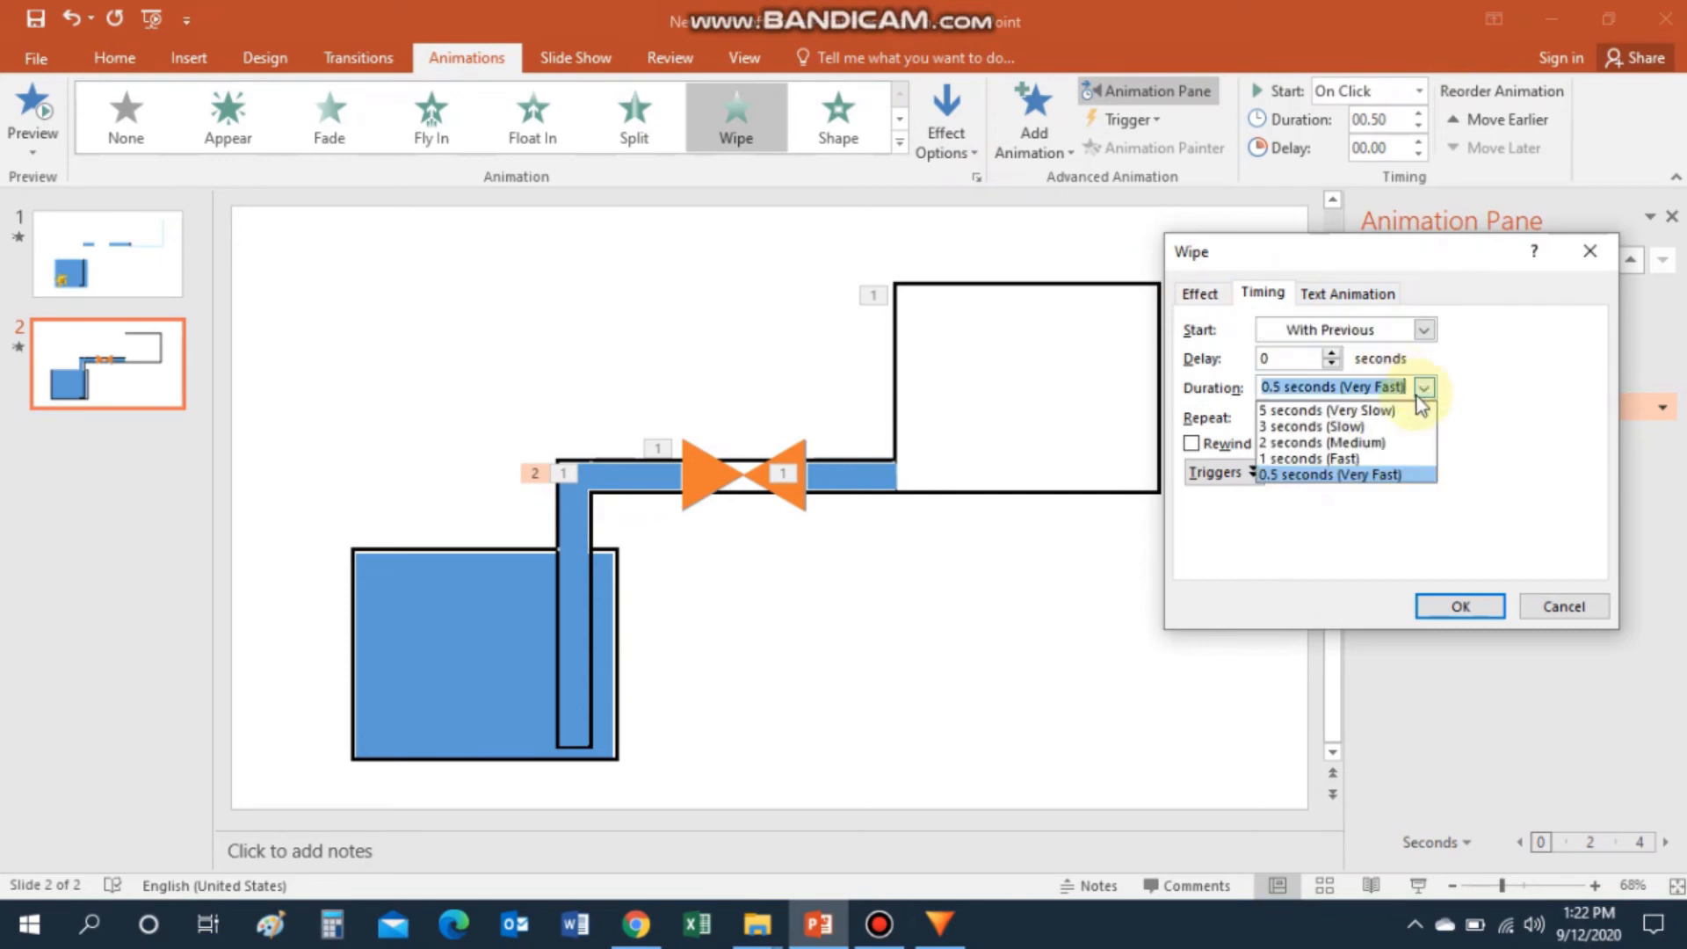
{"action": "left_click", "coordinate": [1377, 460]}
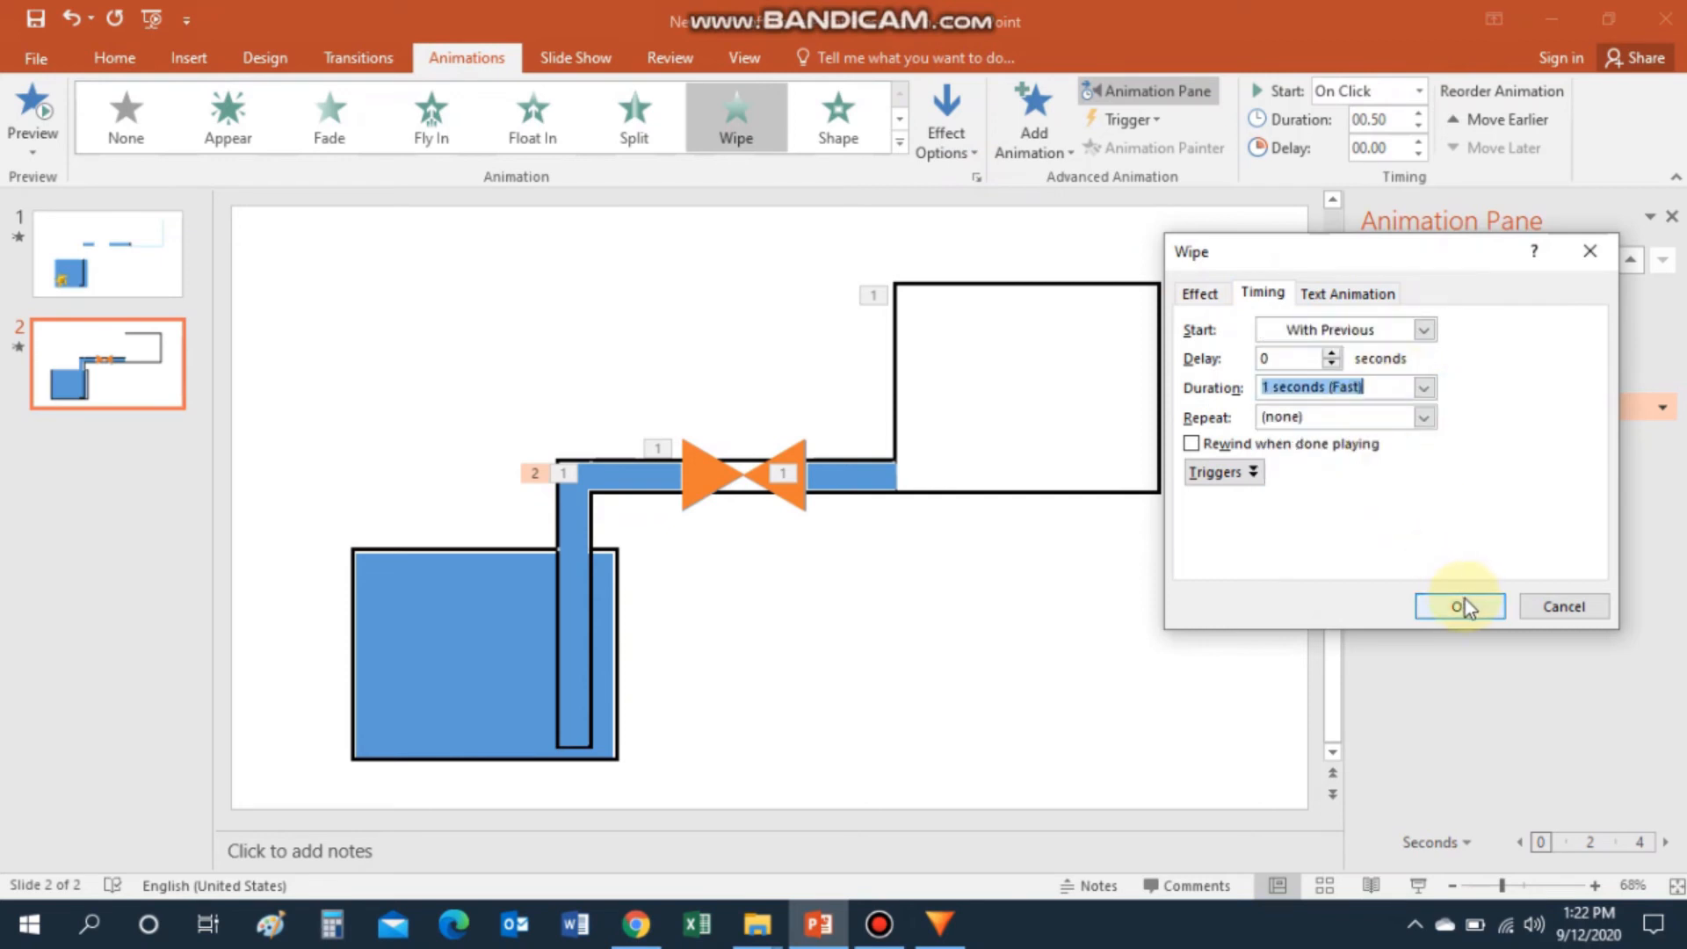
{"action": "left_click", "coordinate": [1424, 388]}
{"action": "left_click", "coordinate": [1399, 441]}
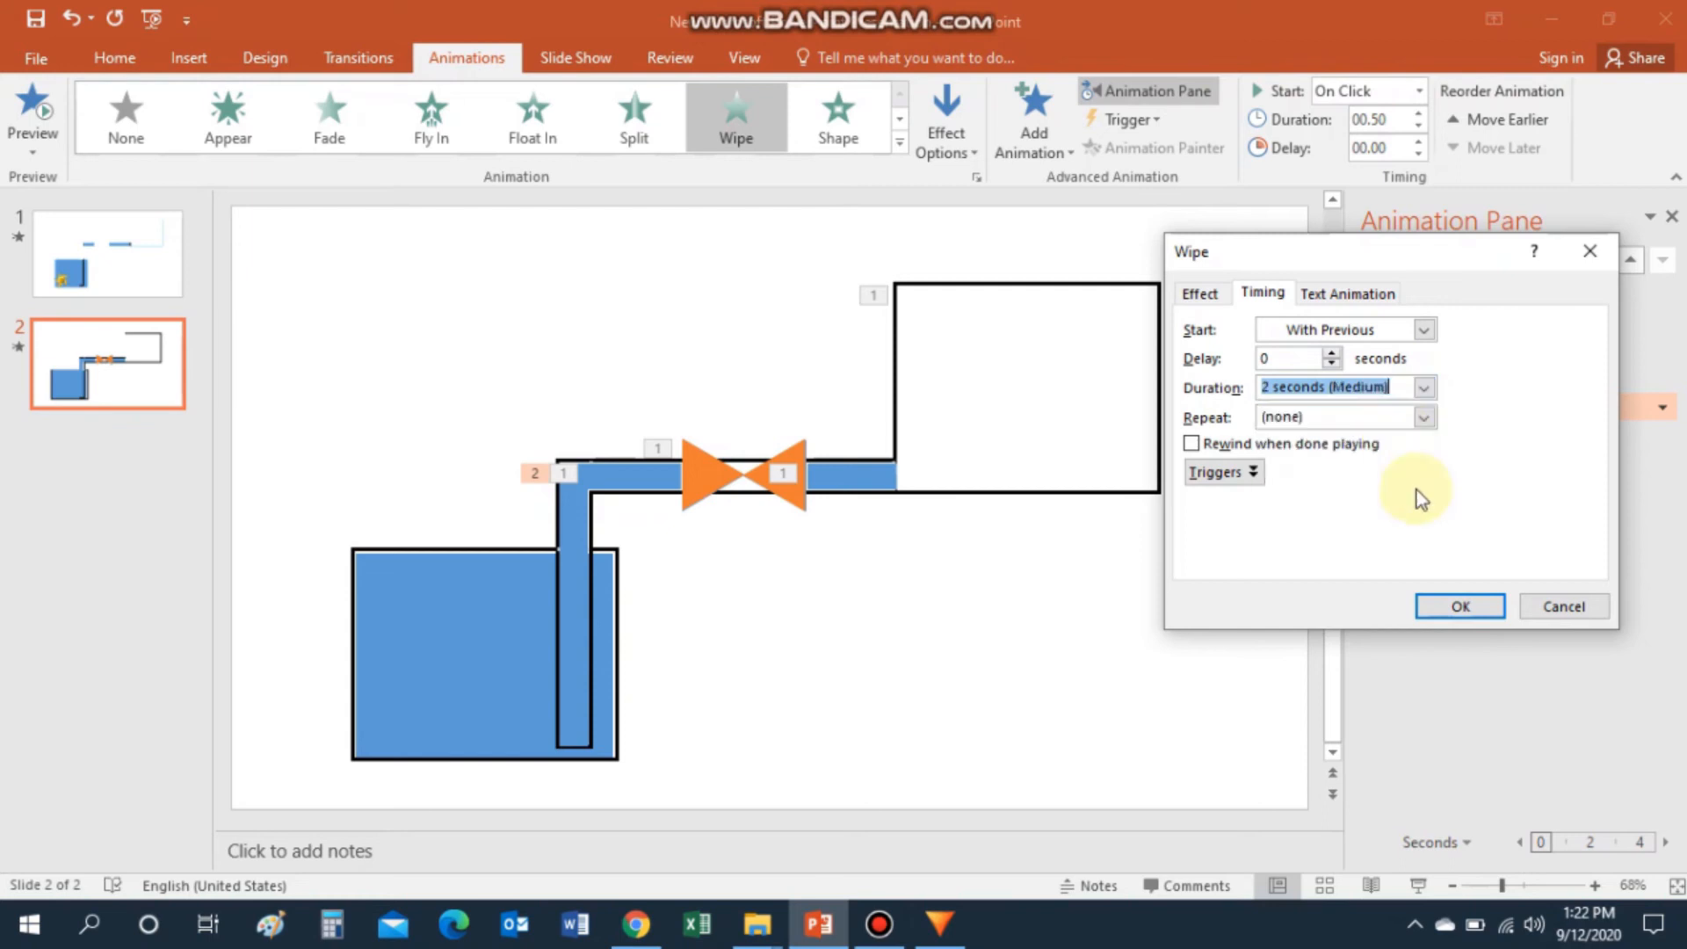
{"action": "left_click", "coordinate": [1460, 608]}
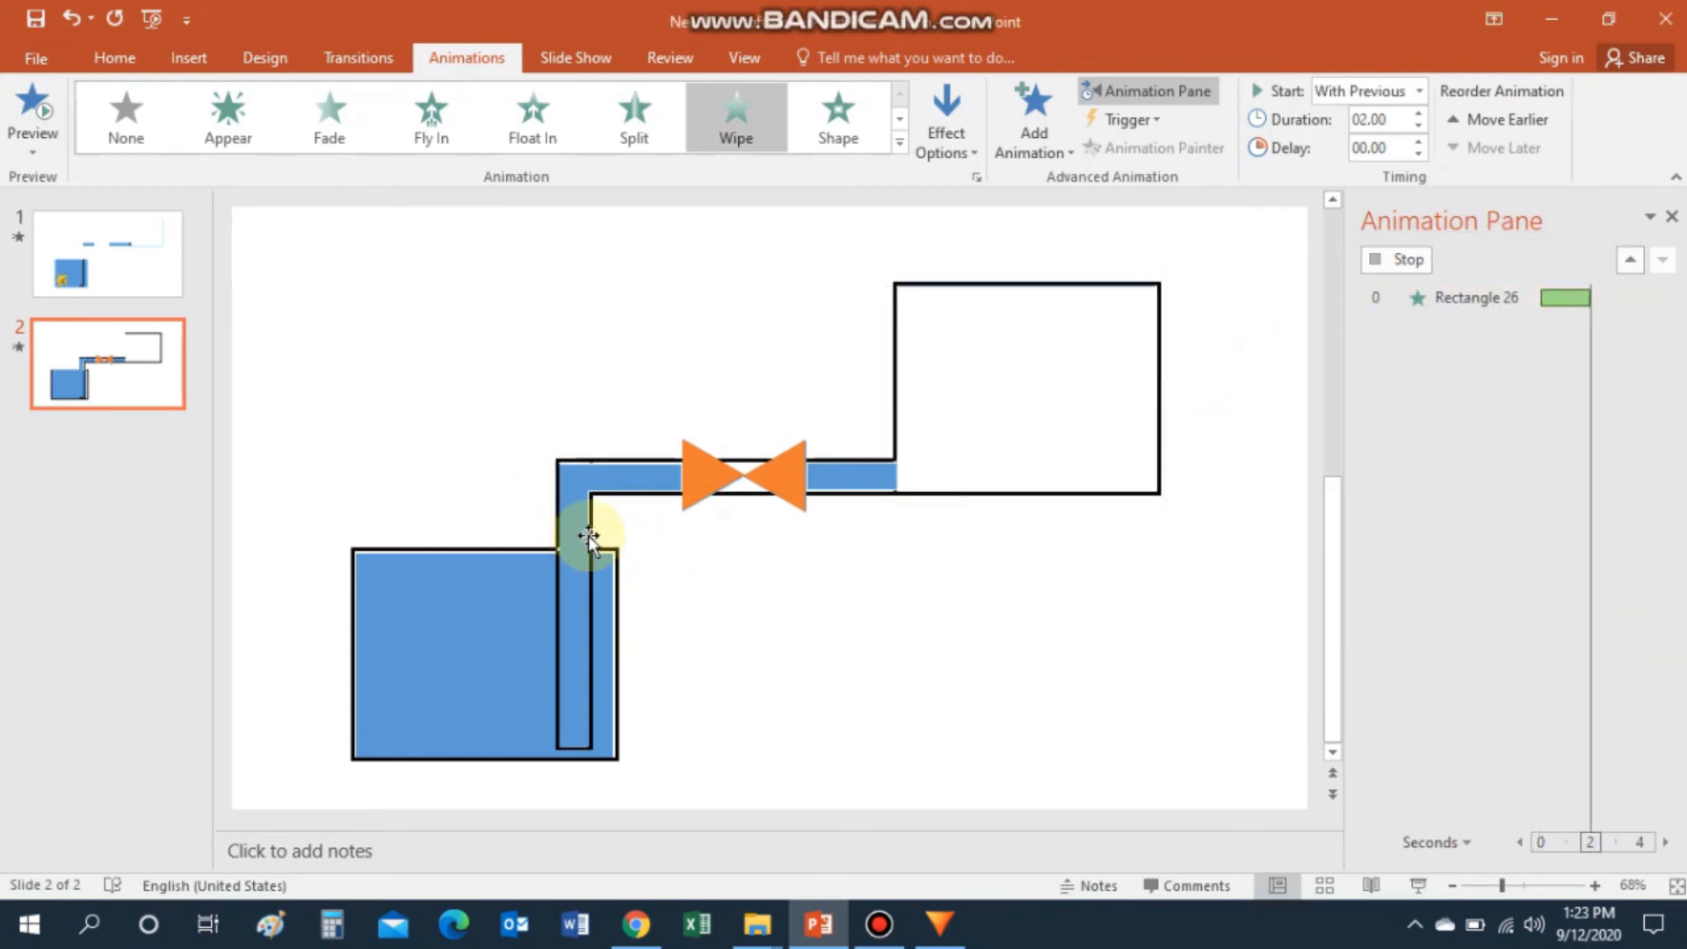
Shift Rectangle 26's timeline bar to a 2.8-second delay and preview the animations from Rectangle 3.
{"action": "left_click_drag", "start_coordinate": [1561, 407], "coordinate": [1620, 406]}
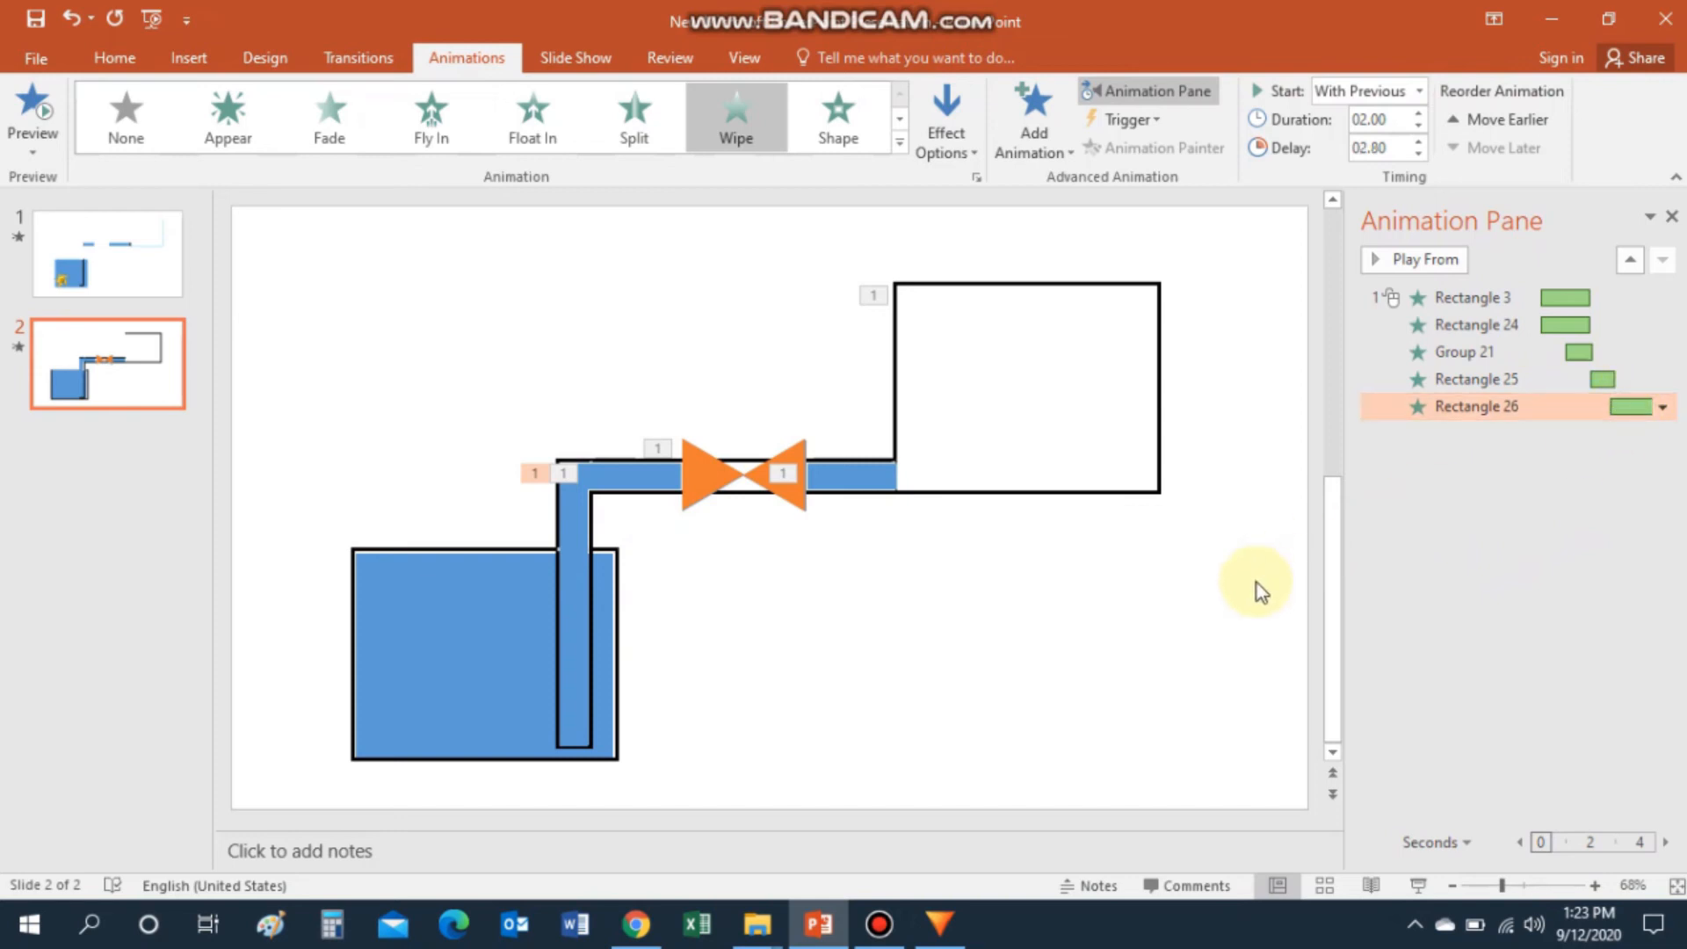
{"action": "left_click", "coordinate": [1665, 844]}
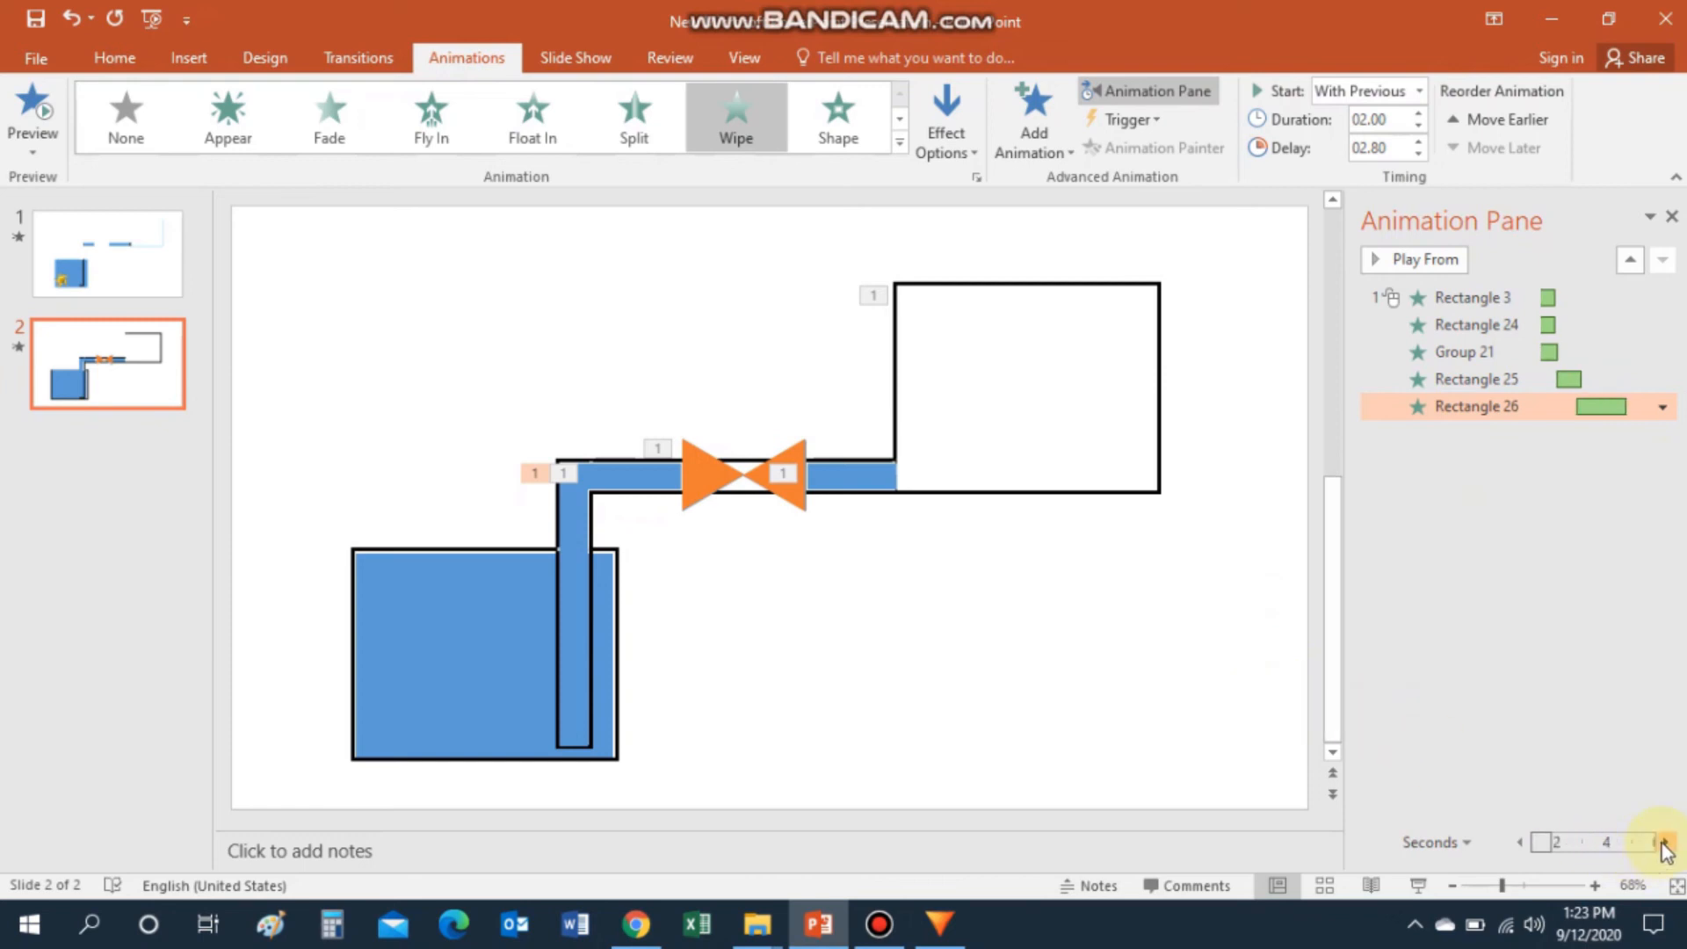
{"action": "left_click", "coordinate": [1520, 844]}
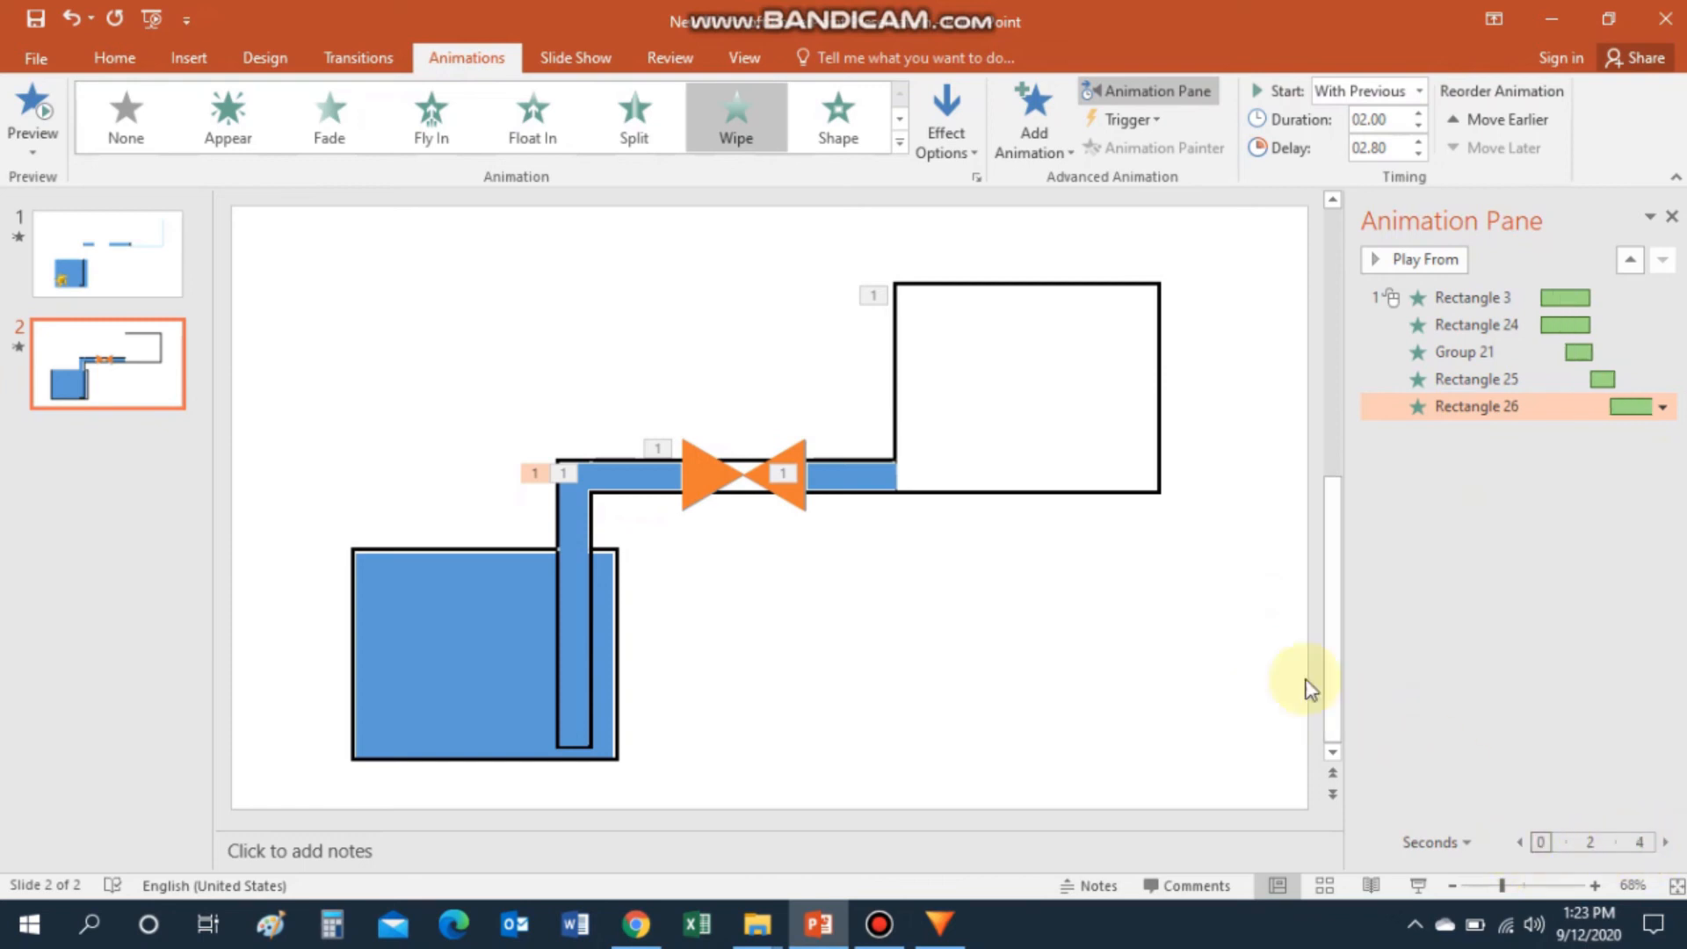
{"action": "left_click", "coordinate": [1241, 650]}
{"action": "left_click", "coordinate": [1445, 298]}
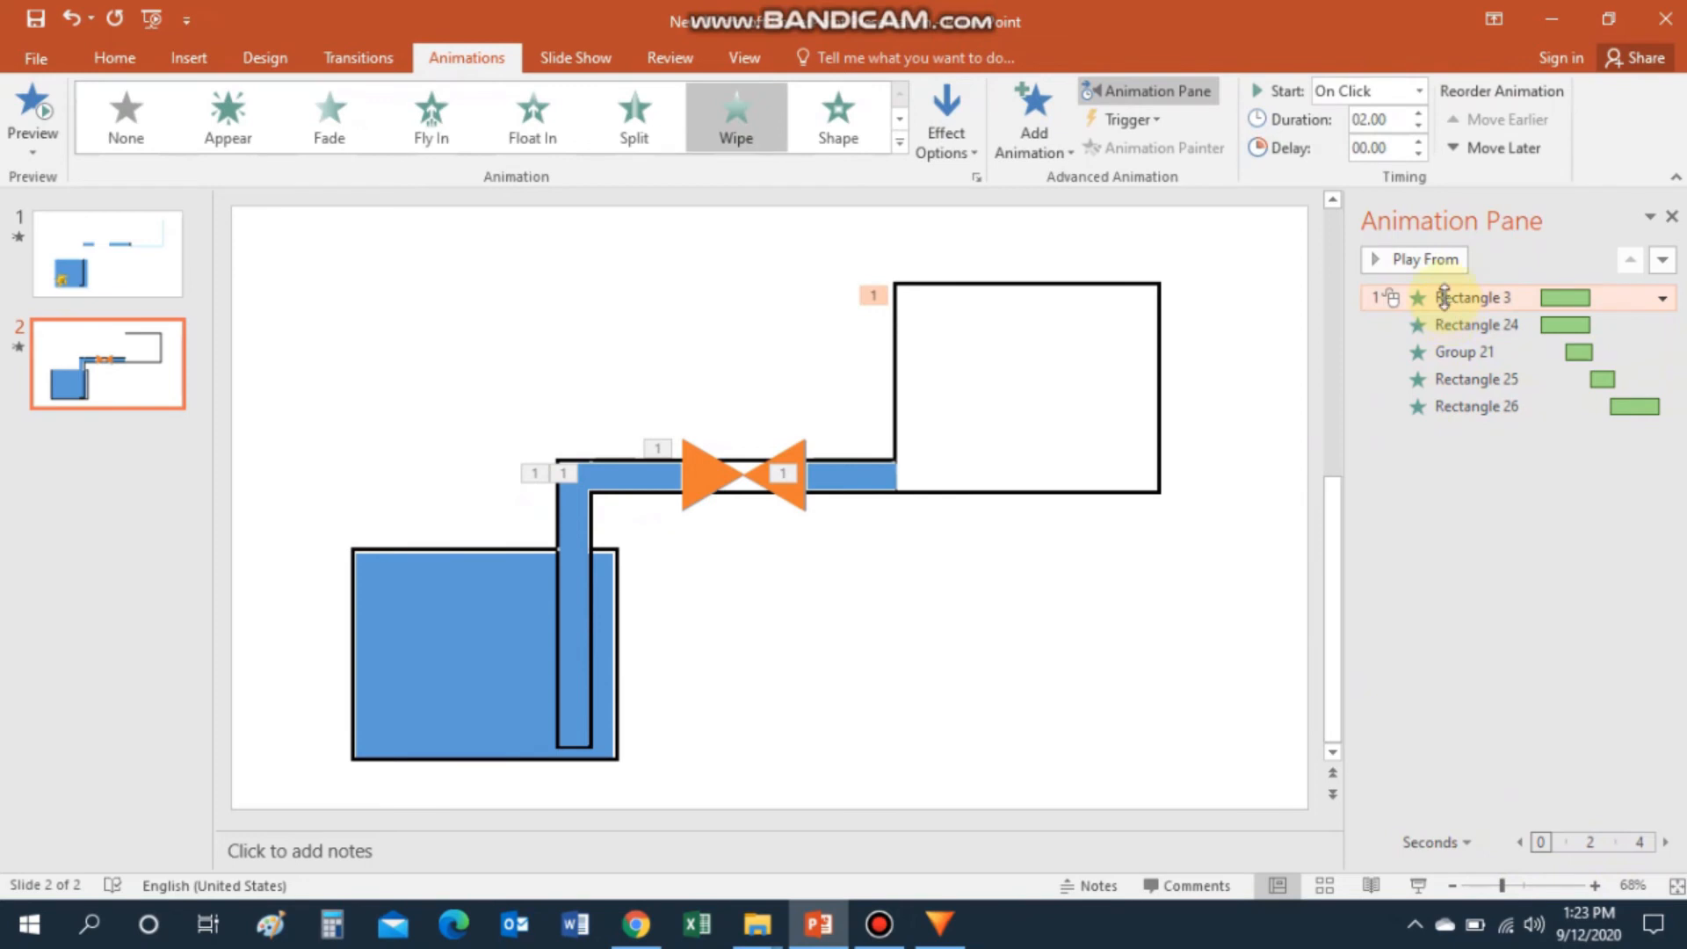
{"action": "left_click", "coordinate": [1376, 258]}
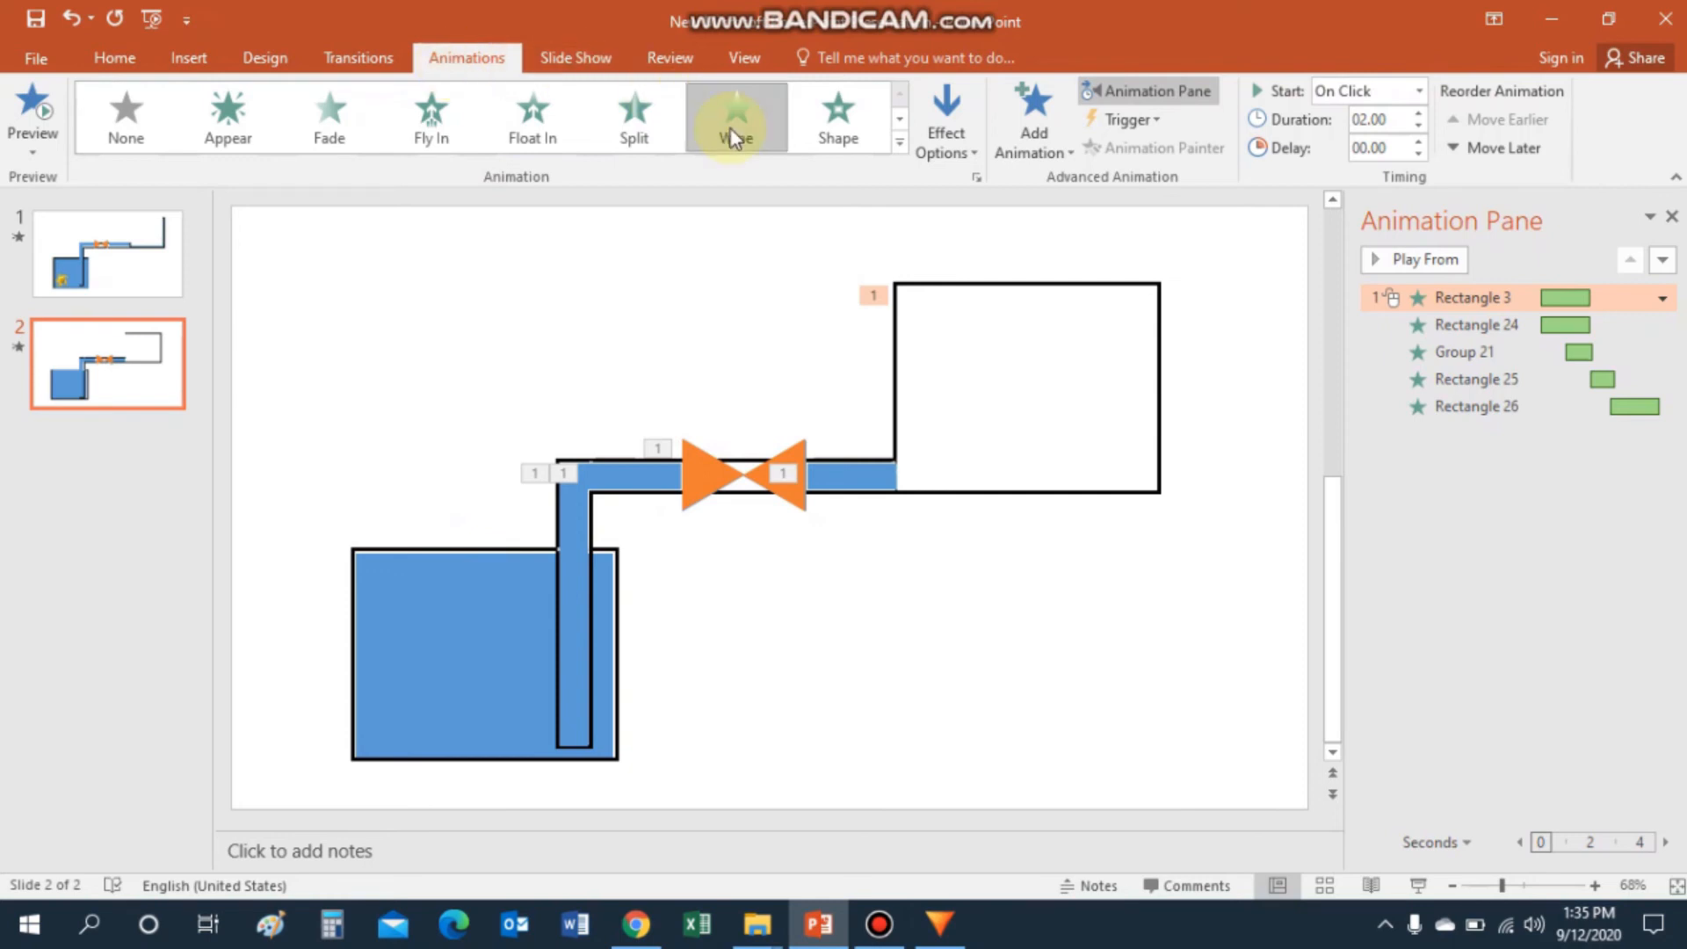
Apply a Wipe entrance from the bottom to the blue water fill of the lower tank.
{"action": "left_click", "coordinate": [716, 657]}
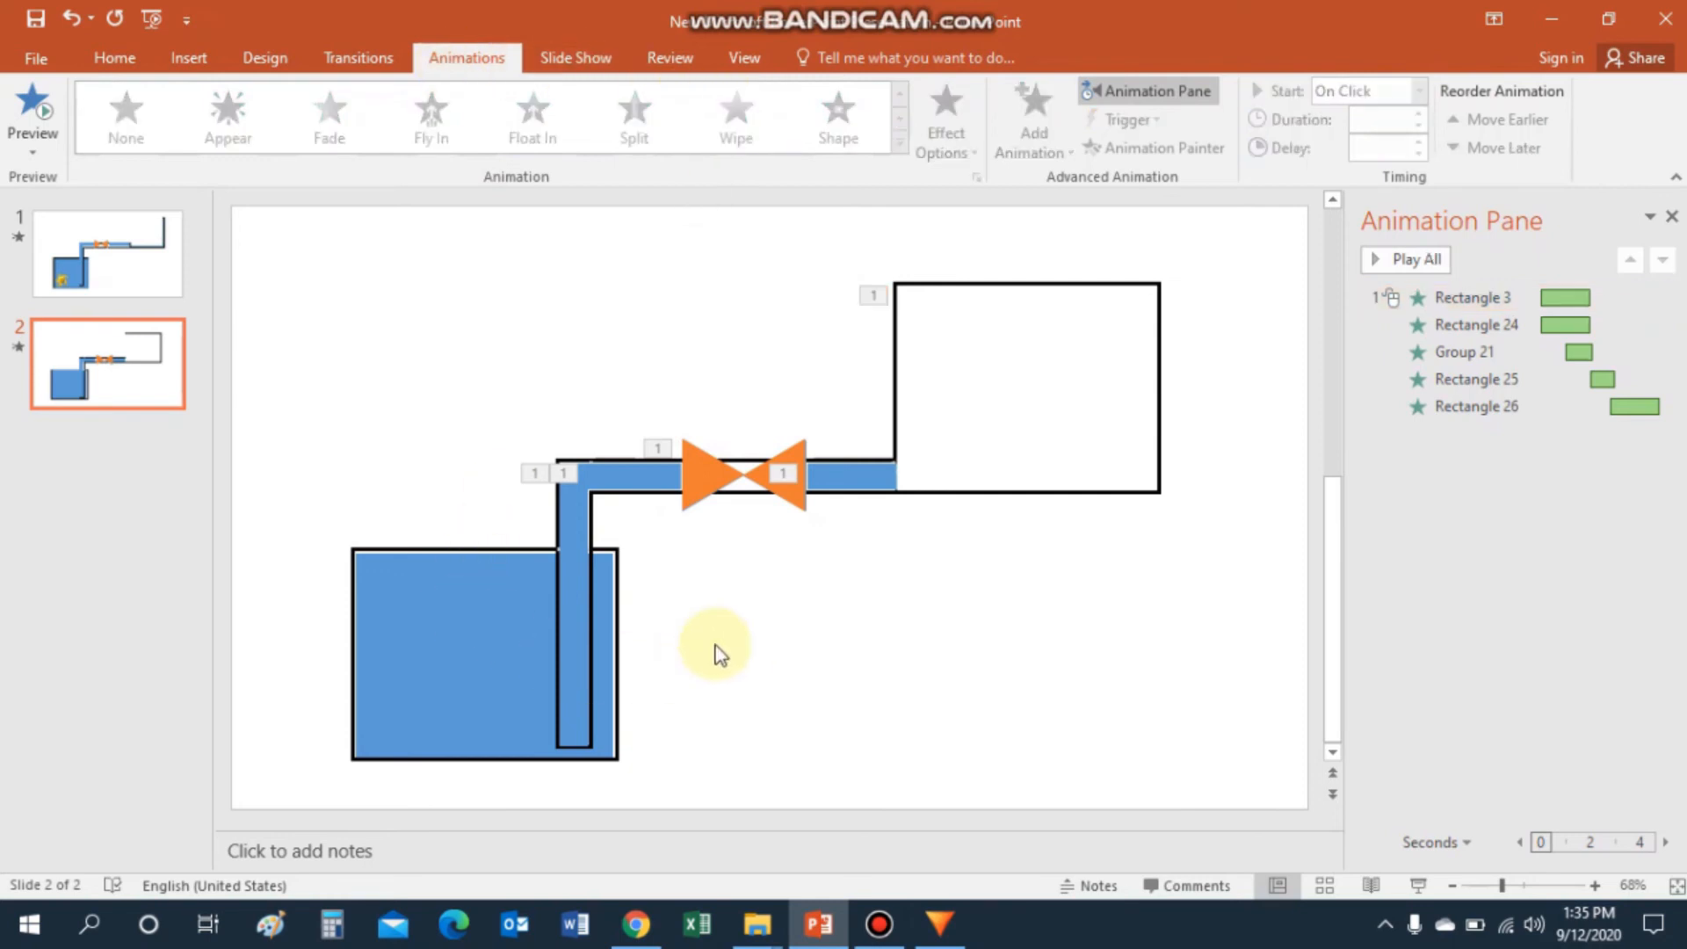
{"action": "left_click", "coordinate": [532, 653]}
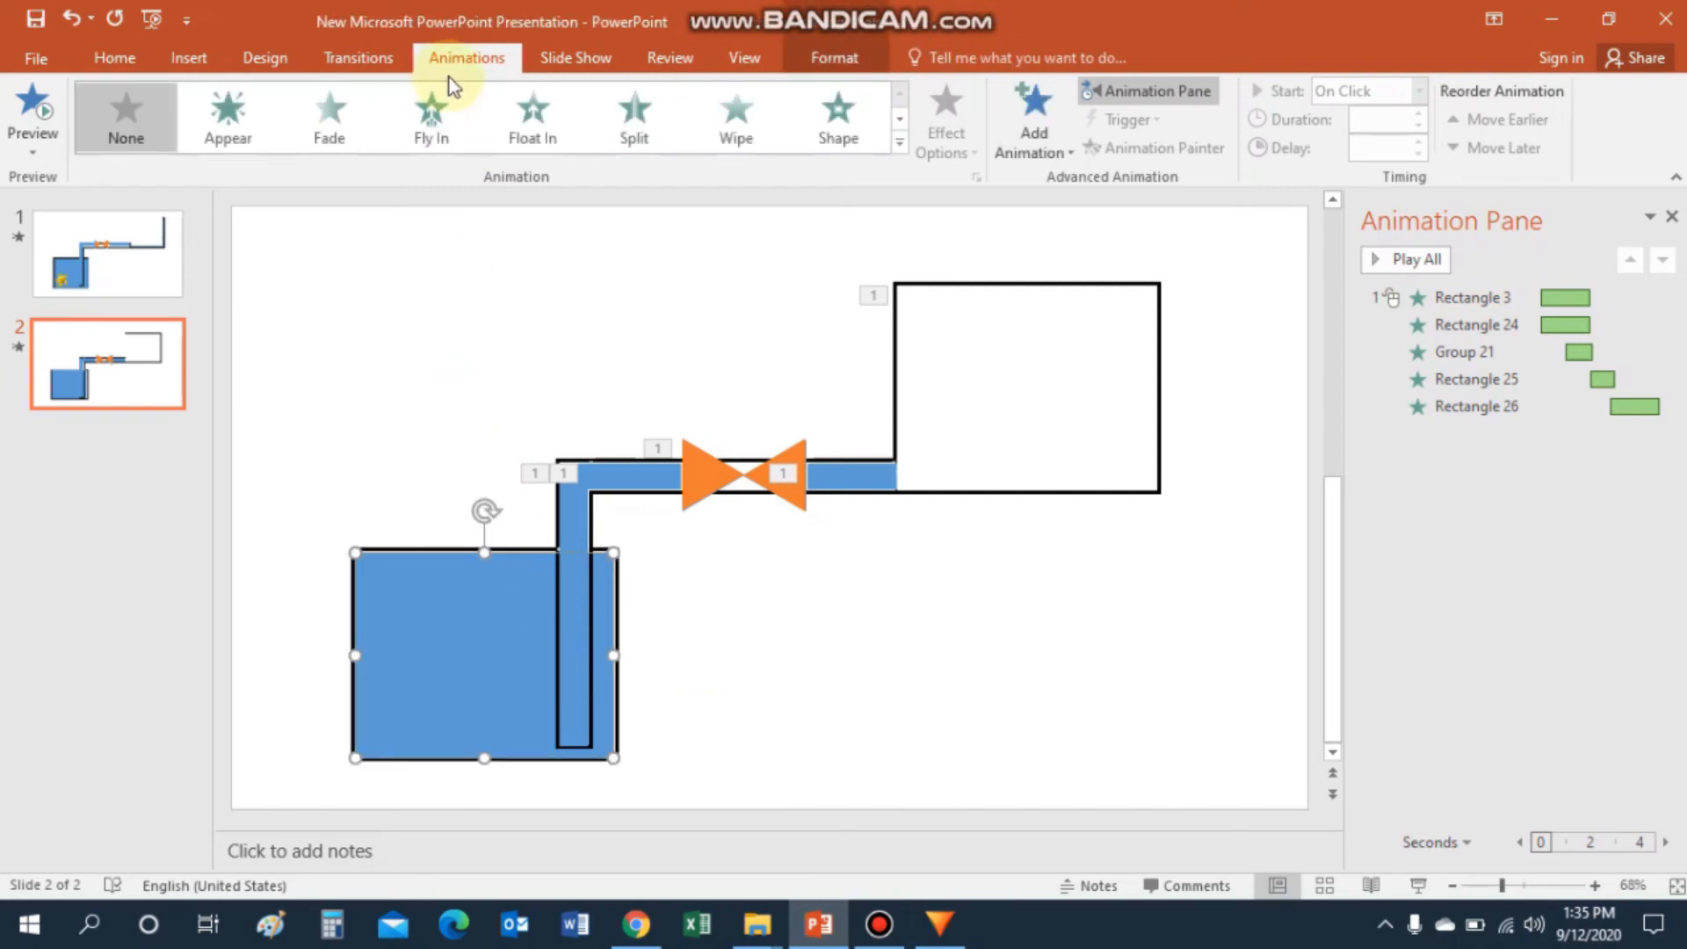
{"action": "left_click", "coordinate": [754, 123]}
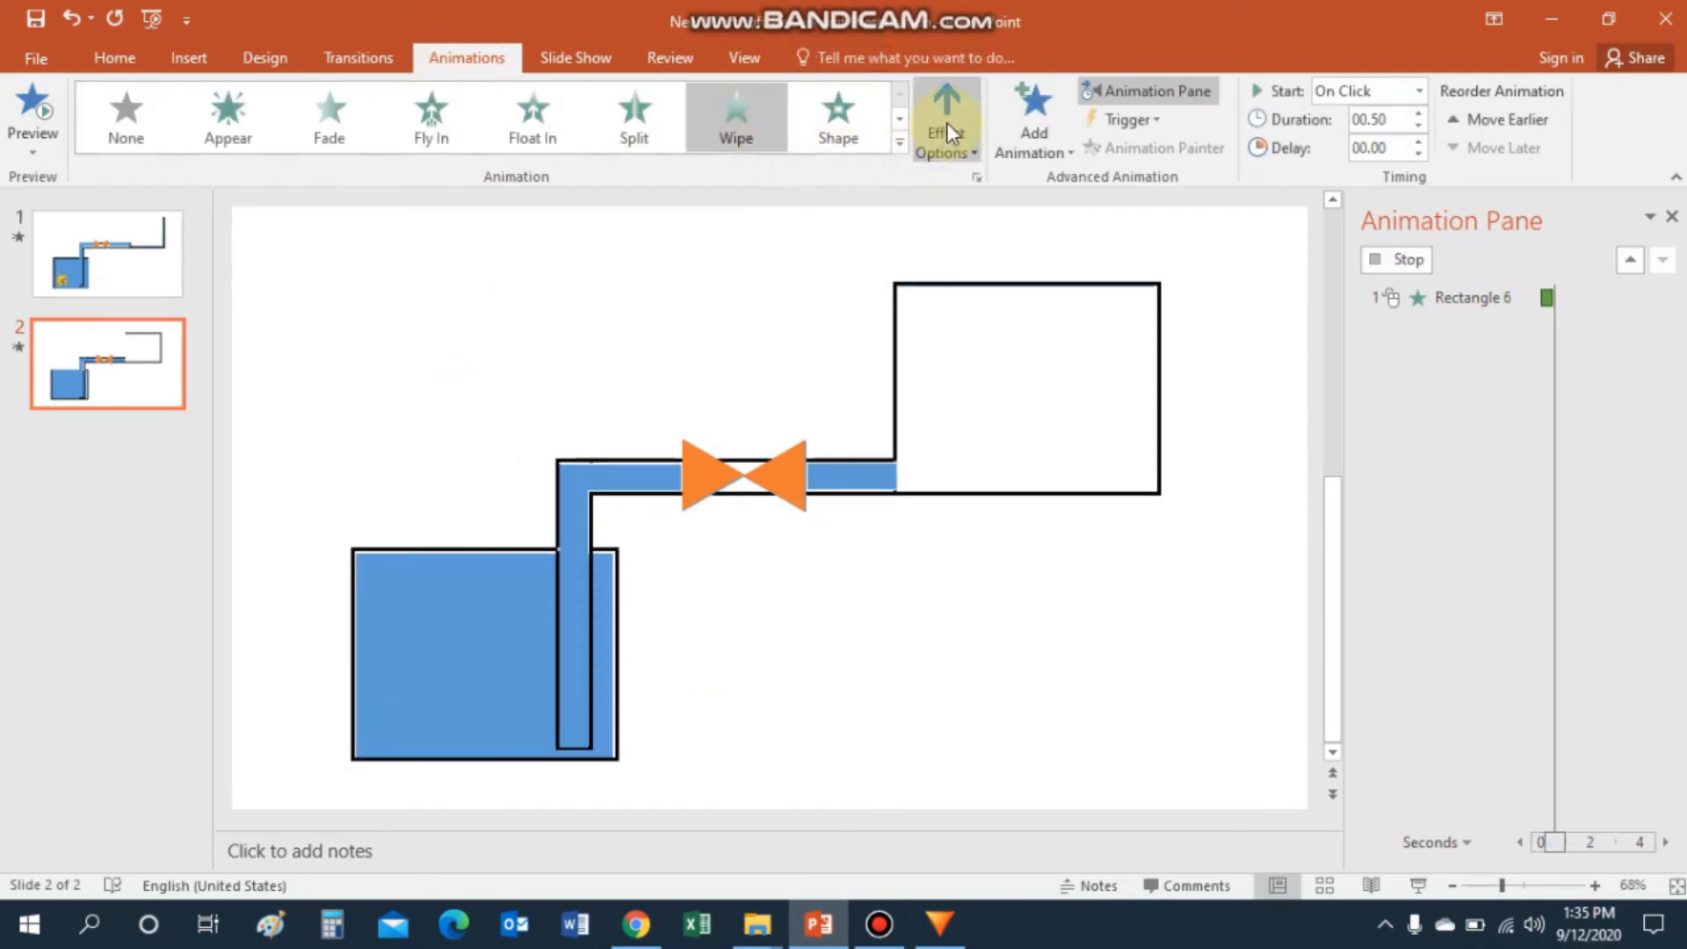
{"action": "left_click", "coordinate": [947, 123]}
{"action": "left_click", "coordinate": [977, 217]}
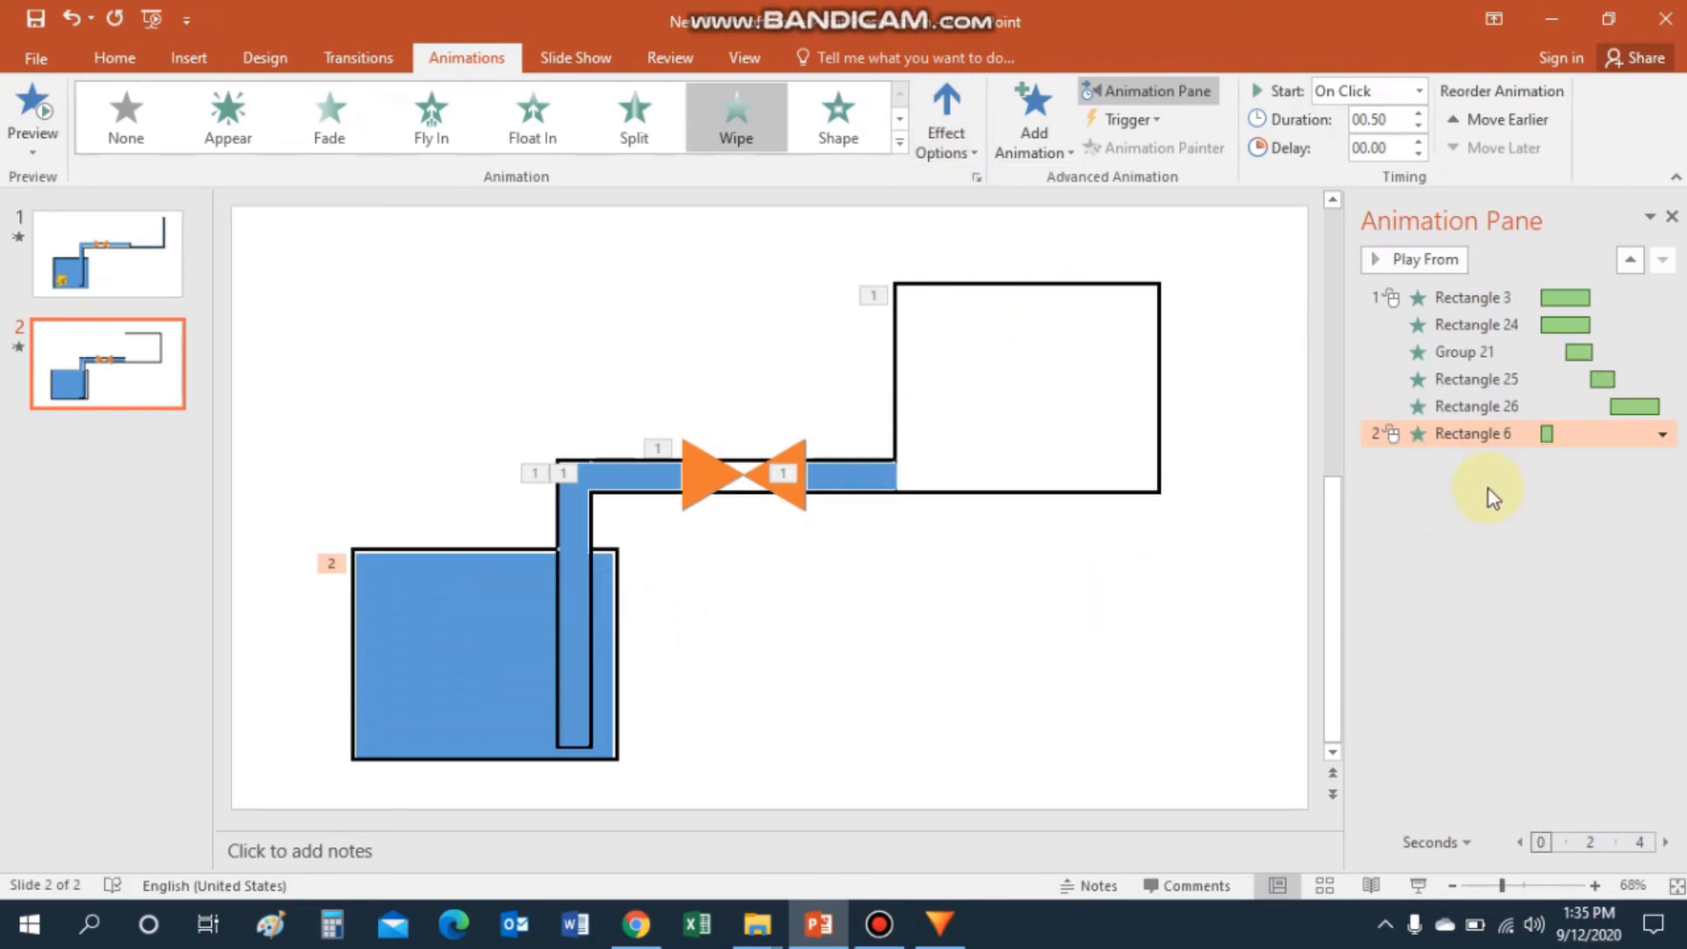
Set the lower tank fill's Wipe effect to start With Previous with a duration of 2 seconds.
{"action": "left_click", "coordinate": [976, 178]}
{"action": "left_click", "coordinate": [1258, 294]}
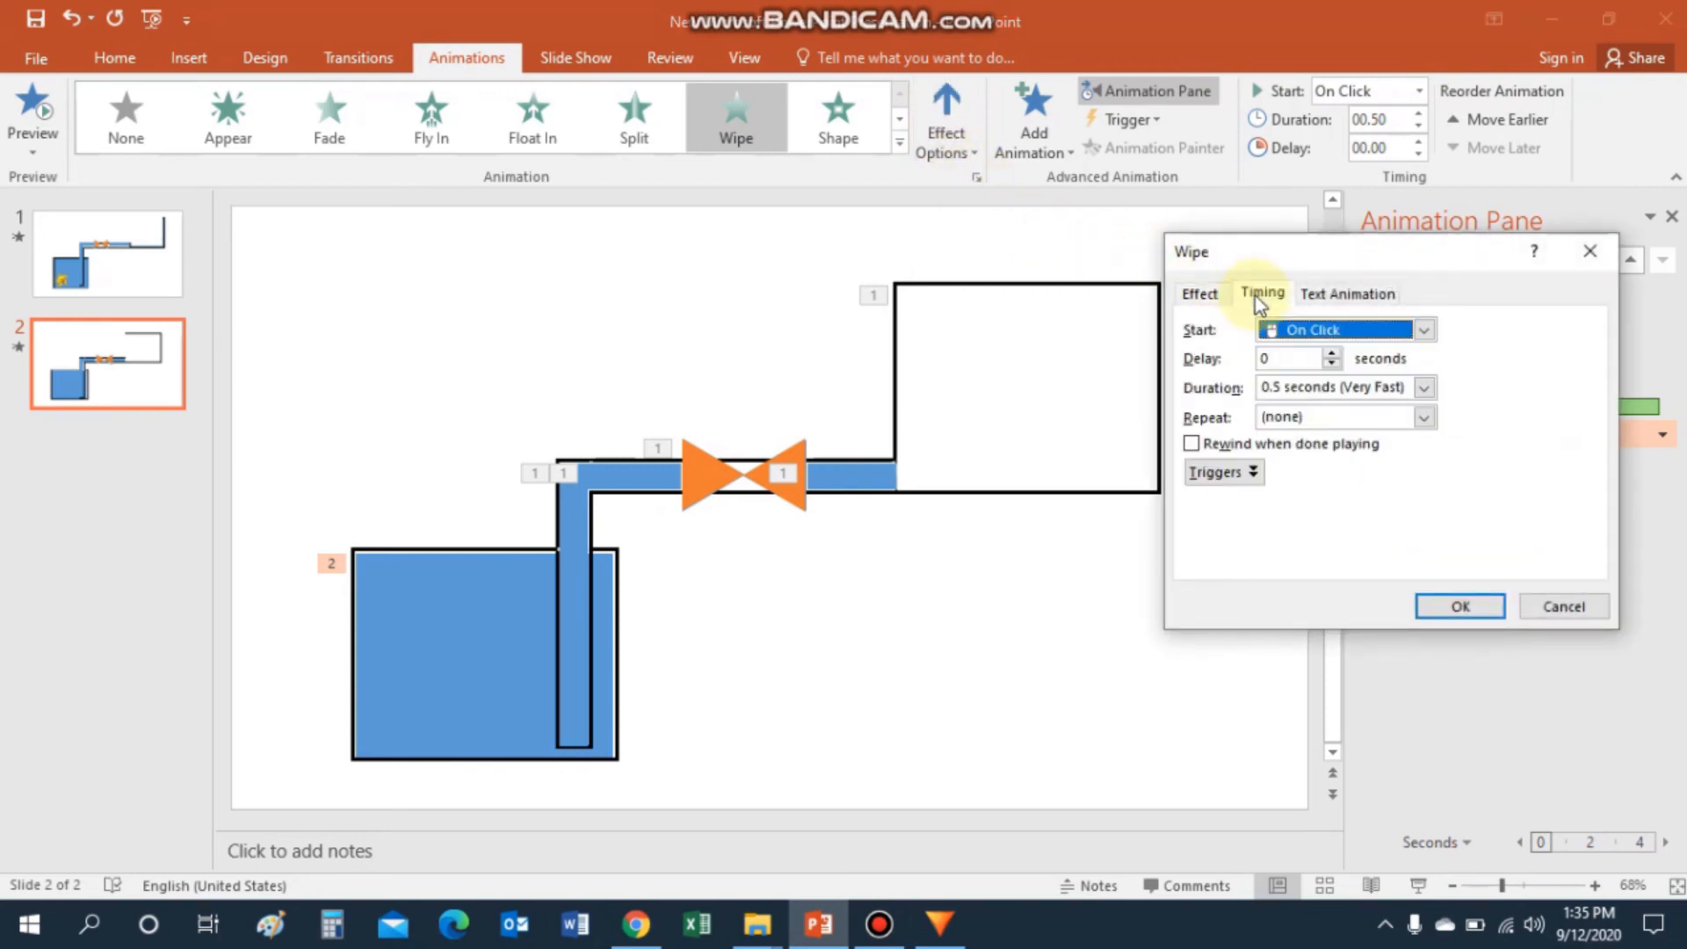
{"action": "left_click", "coordinate": [1424, 331]}
{"action": "left_click", "coordinate": [1371, 384]}
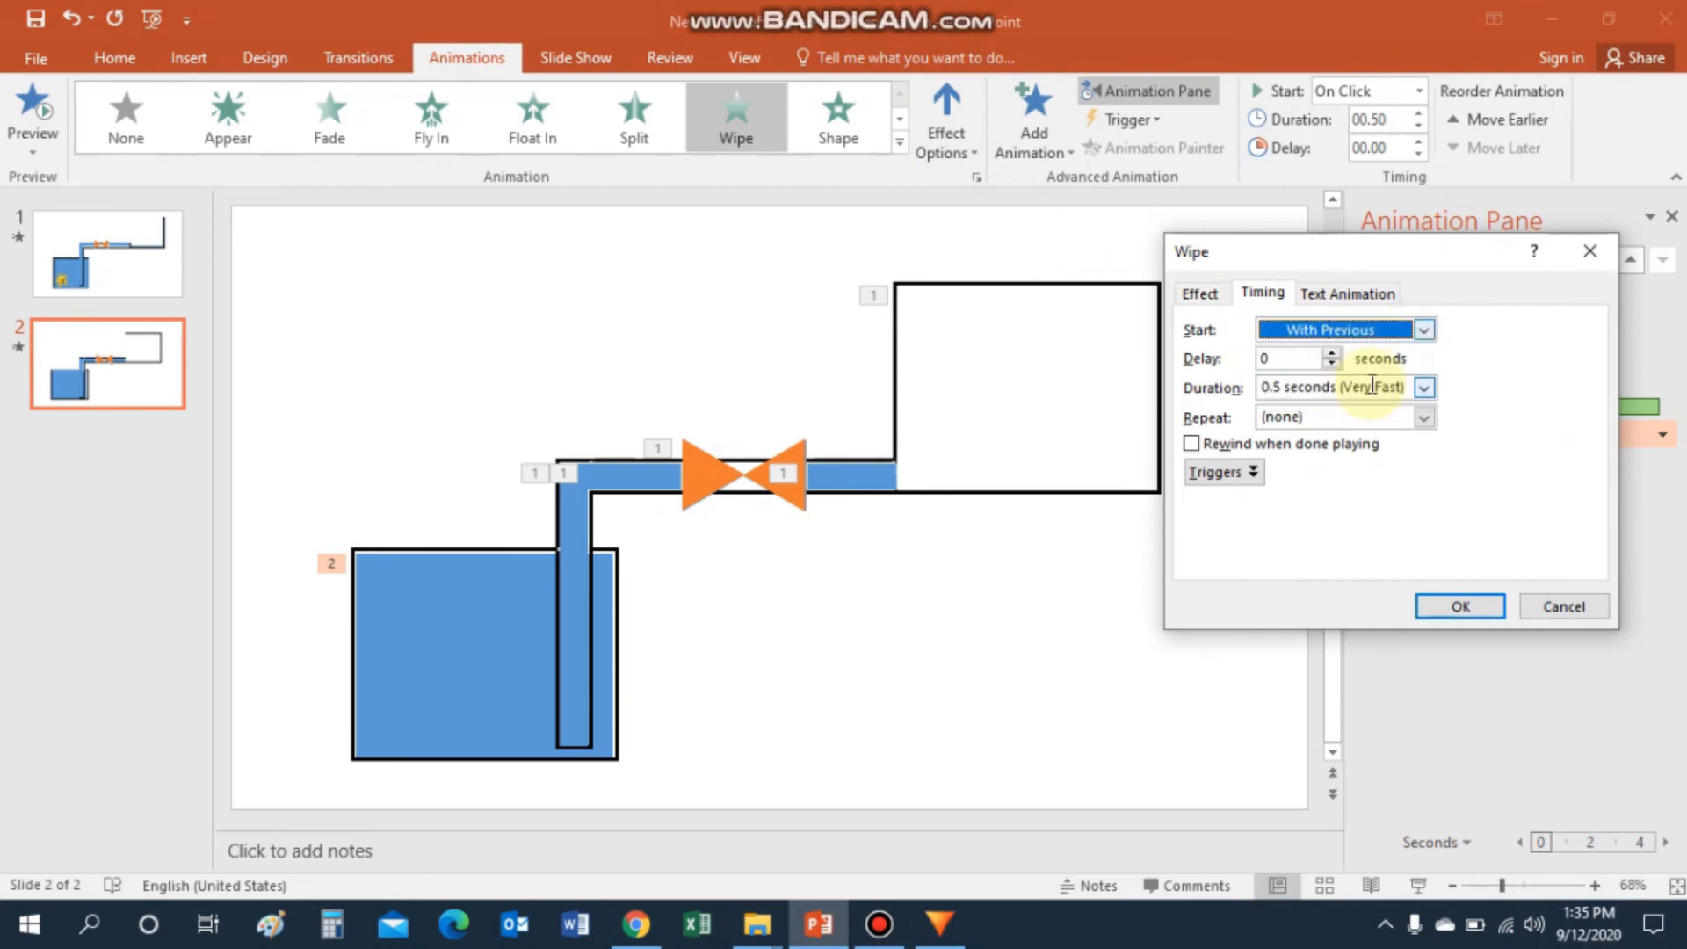
{"action": "left_click", "coordinate": [1424, 388]}
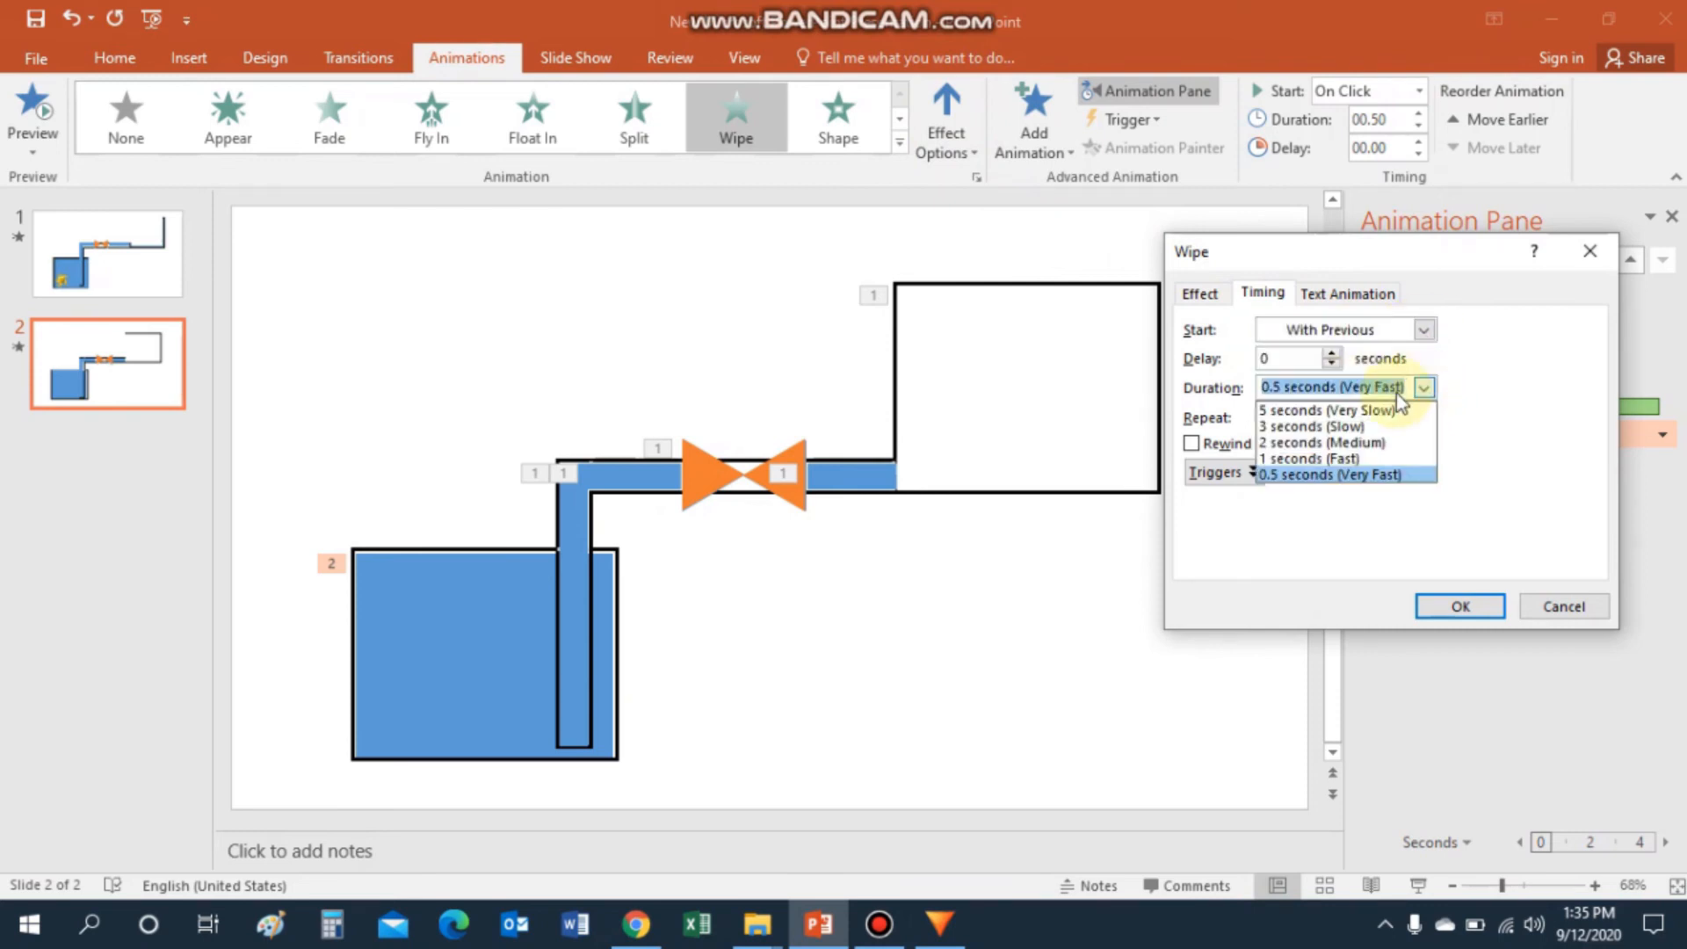
{"action": "left_click", "coordinate": [1368, 443]}
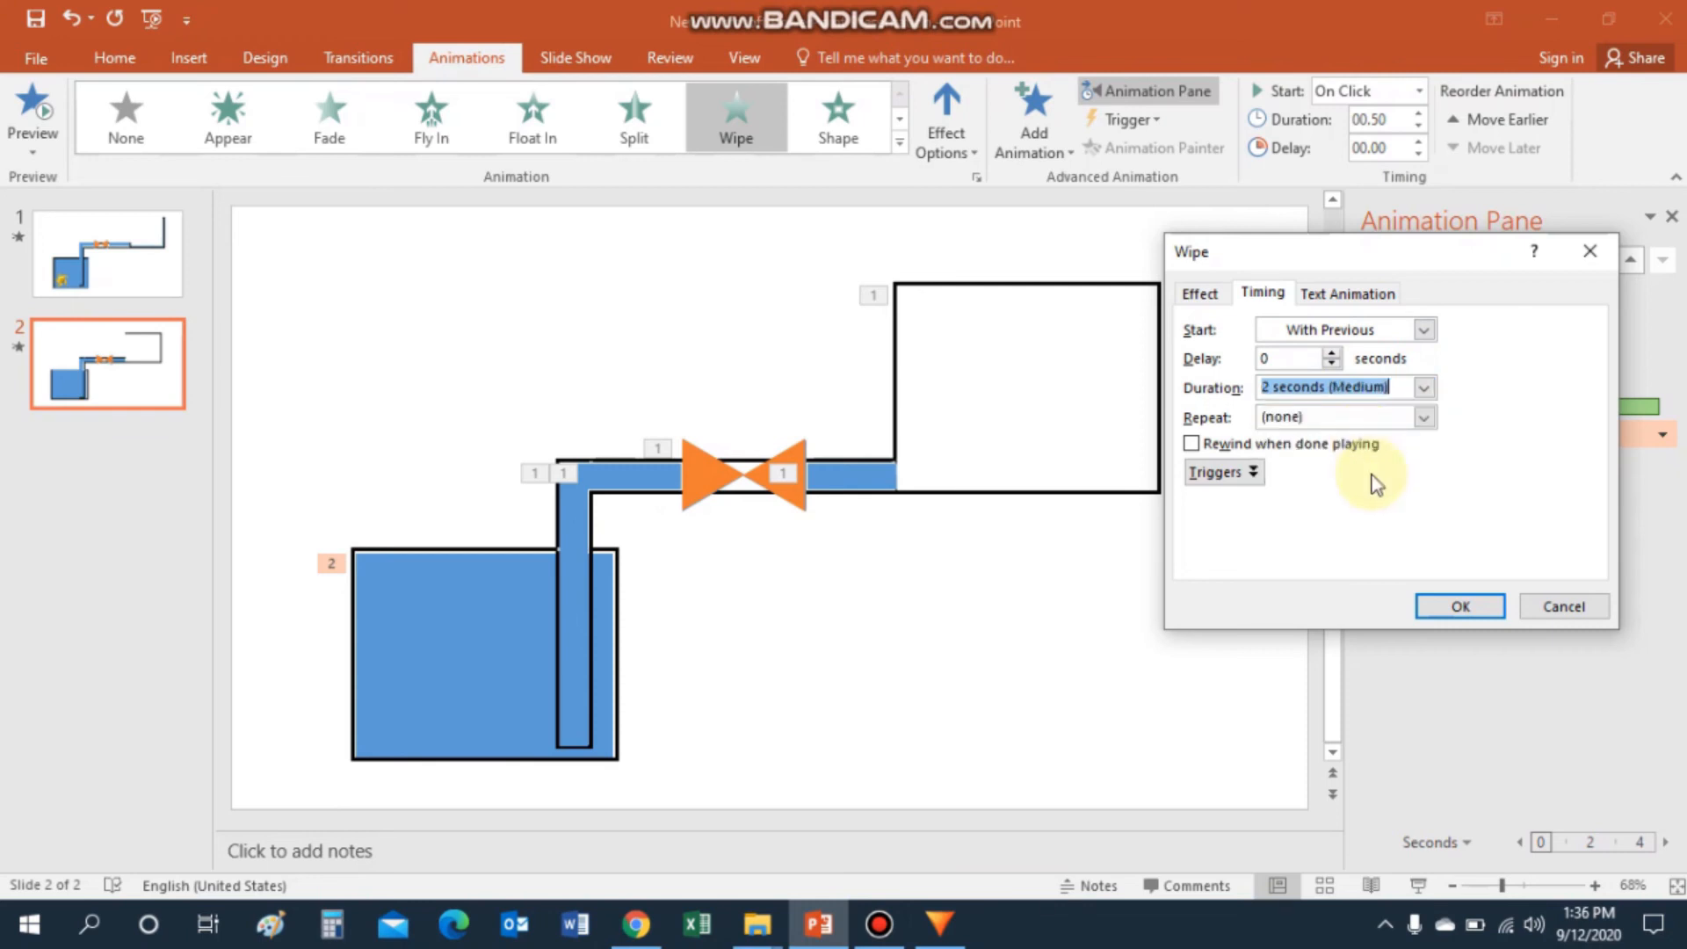
{"action": "left_click", "coordinate": [1459, 605]}
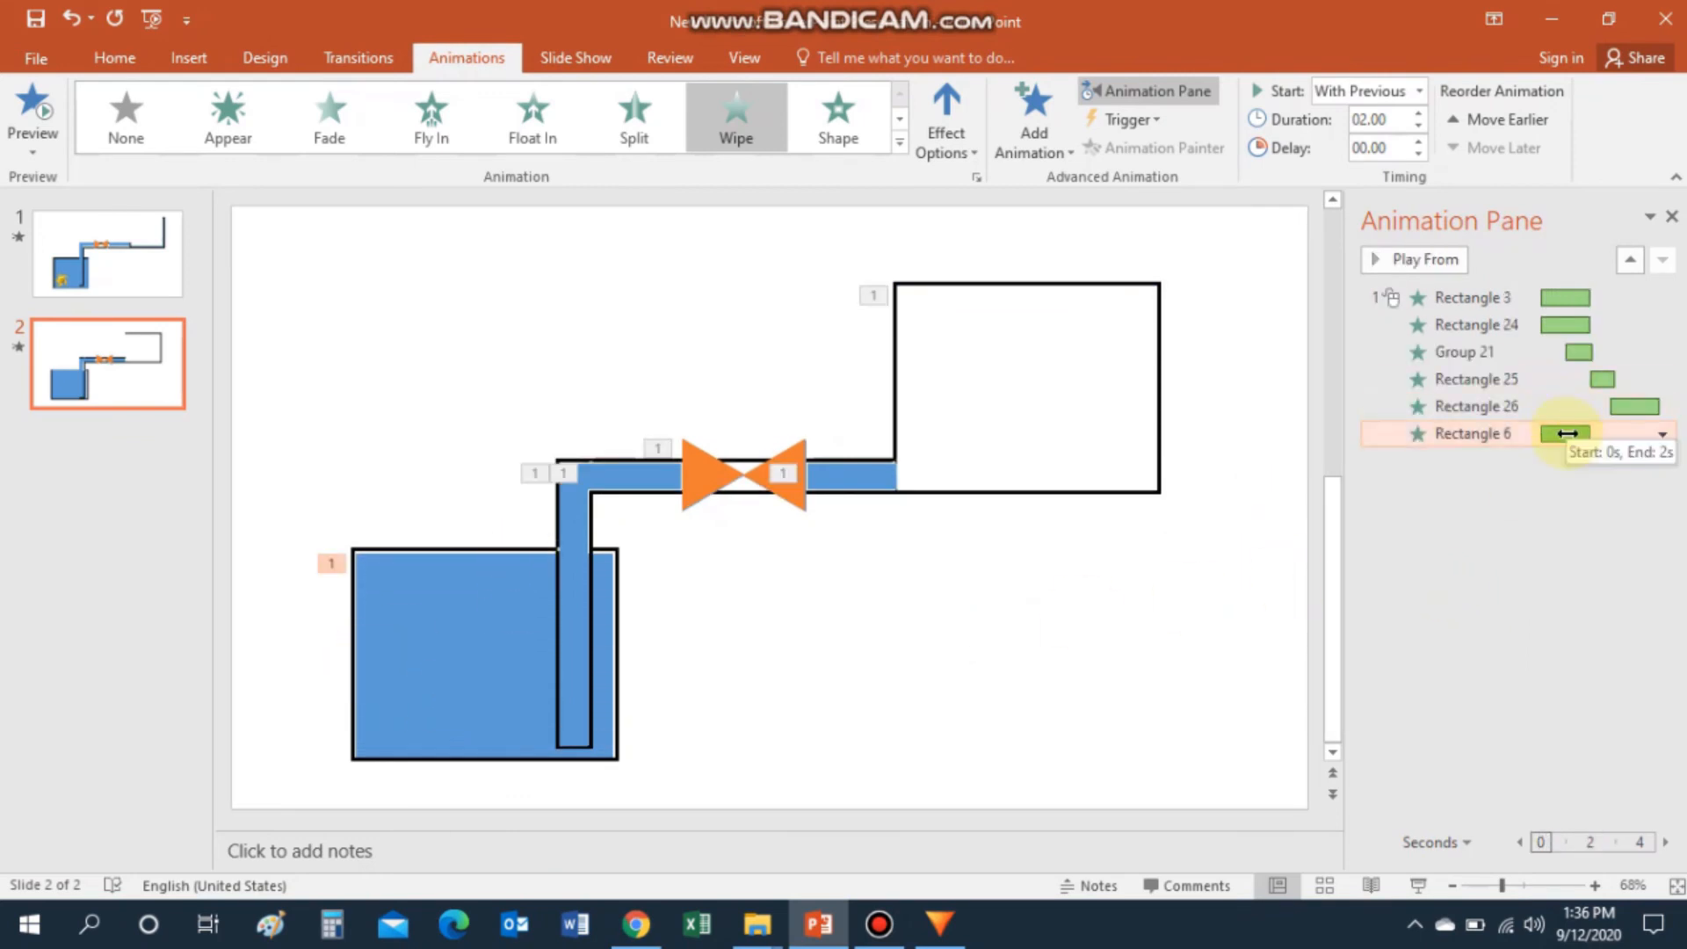
Shift Rectangle 6's timeline bar to a 3.3-second delay and preview the animations from Rectangle 3.
{"action": "mouse_move", "coordinate": [1564, 434]}
{"action": "left_mouse_down"}
{"action": "mouse_move", "coordinate": [1654, 439]}
{"action": "mouse_move", "coordinate": [1565, 436]}
{"action": "left_mouse_up"}
{"action": "left_click", "coordinate": [1239, 598]}
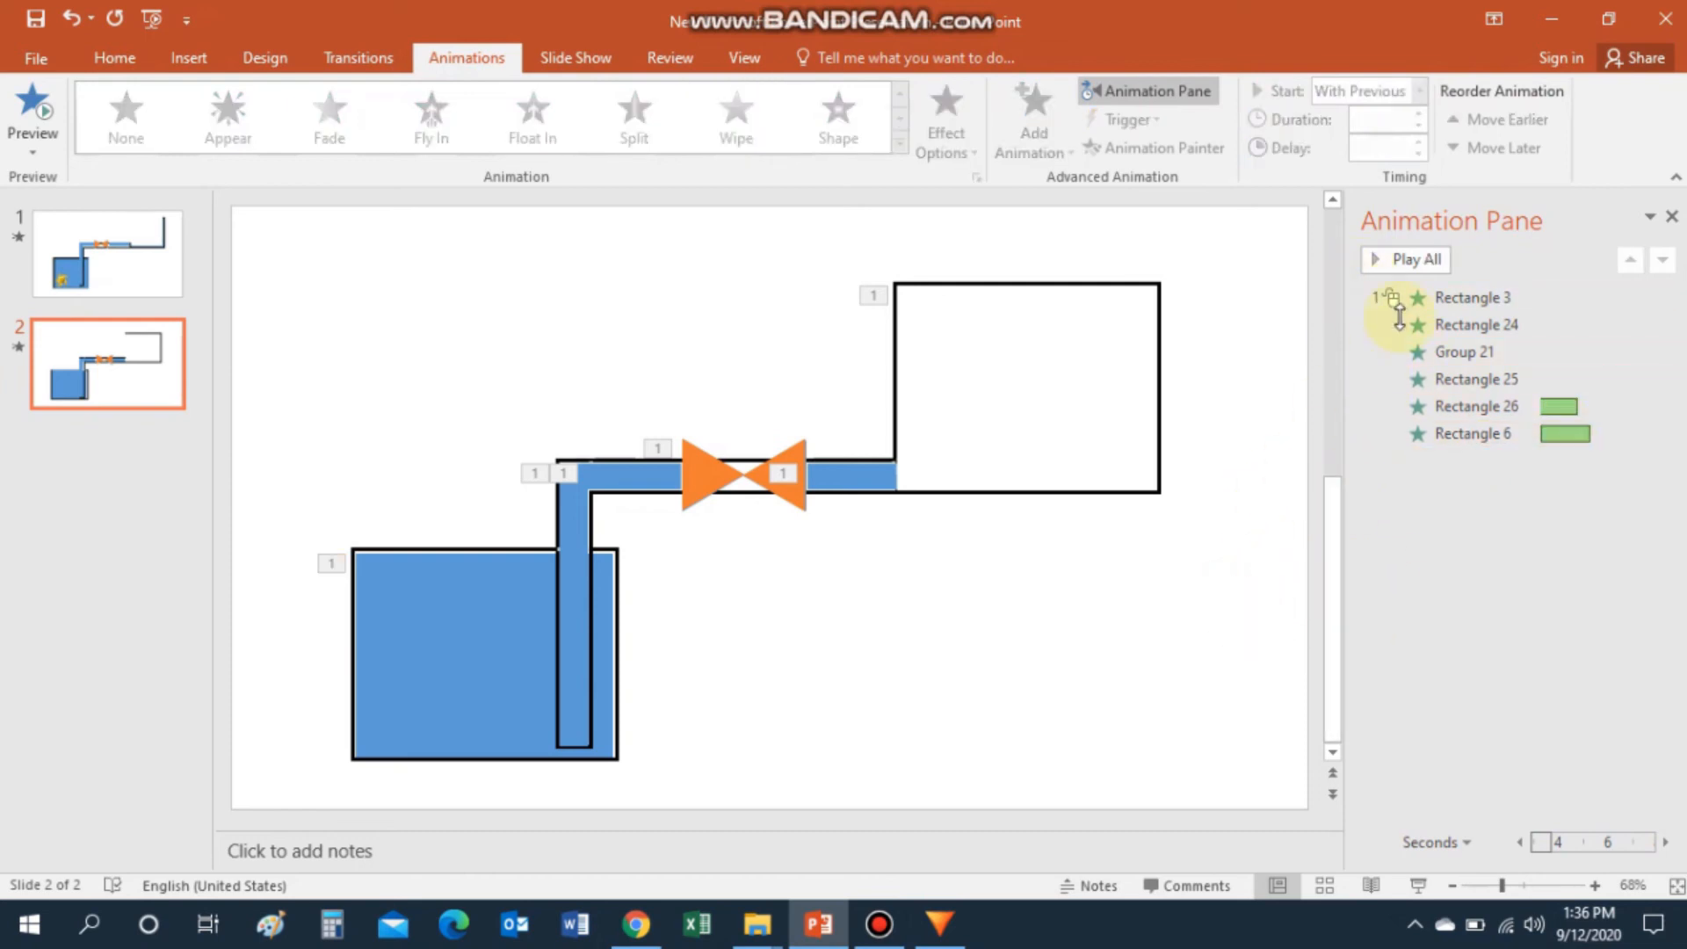
{"action": "left_click", "coordinate": [1434, 296]}
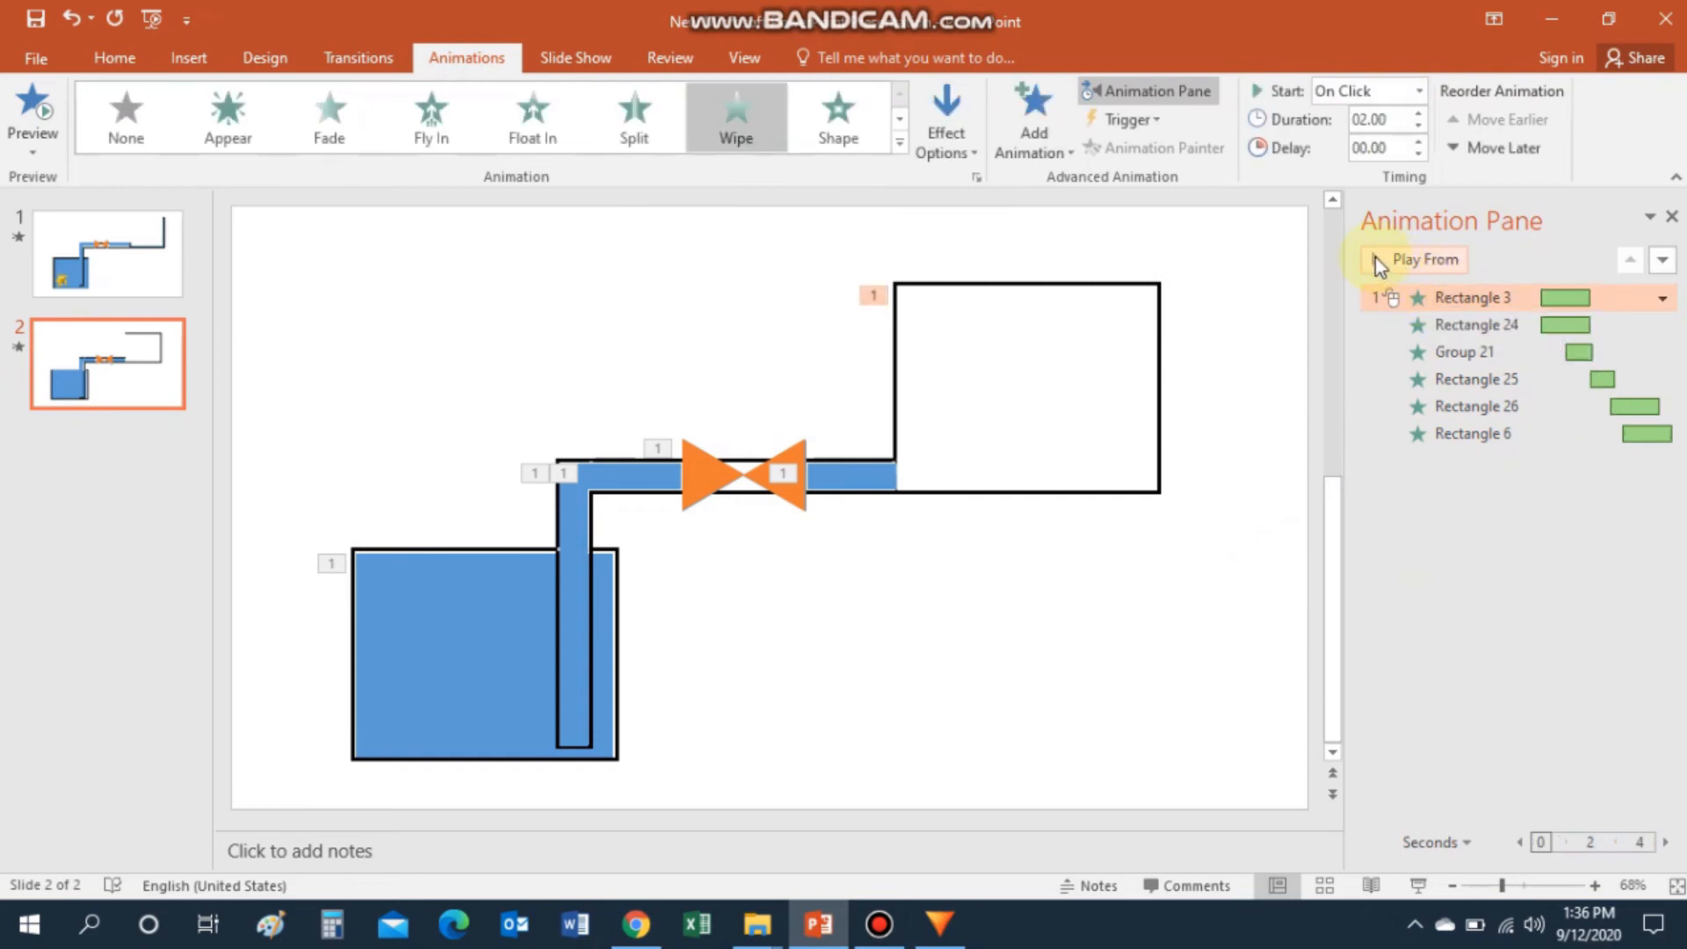
{"action": "left_click", "coordinate": [1377, 261]}
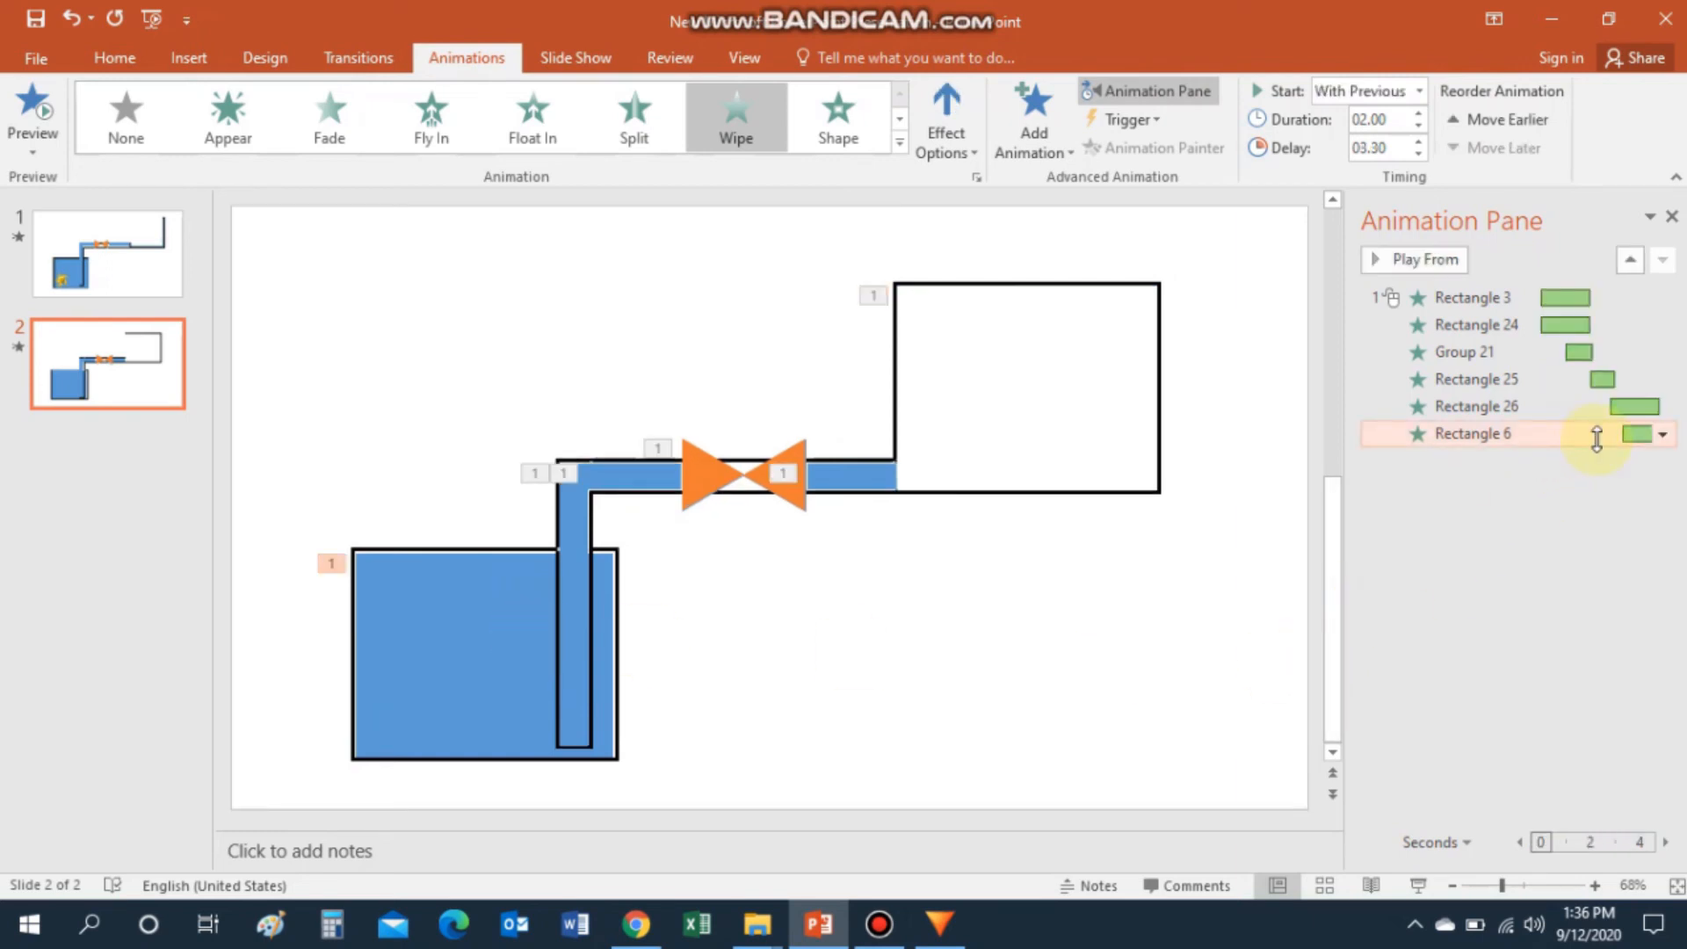
Shift Rectangle 6's timeline bar to start at about 4.7 seconds, near the end of Rectangle 26's bar, and preview the animations from Rectangle 3.
{"action": "left_click", "coordinate": [1666, 843]}
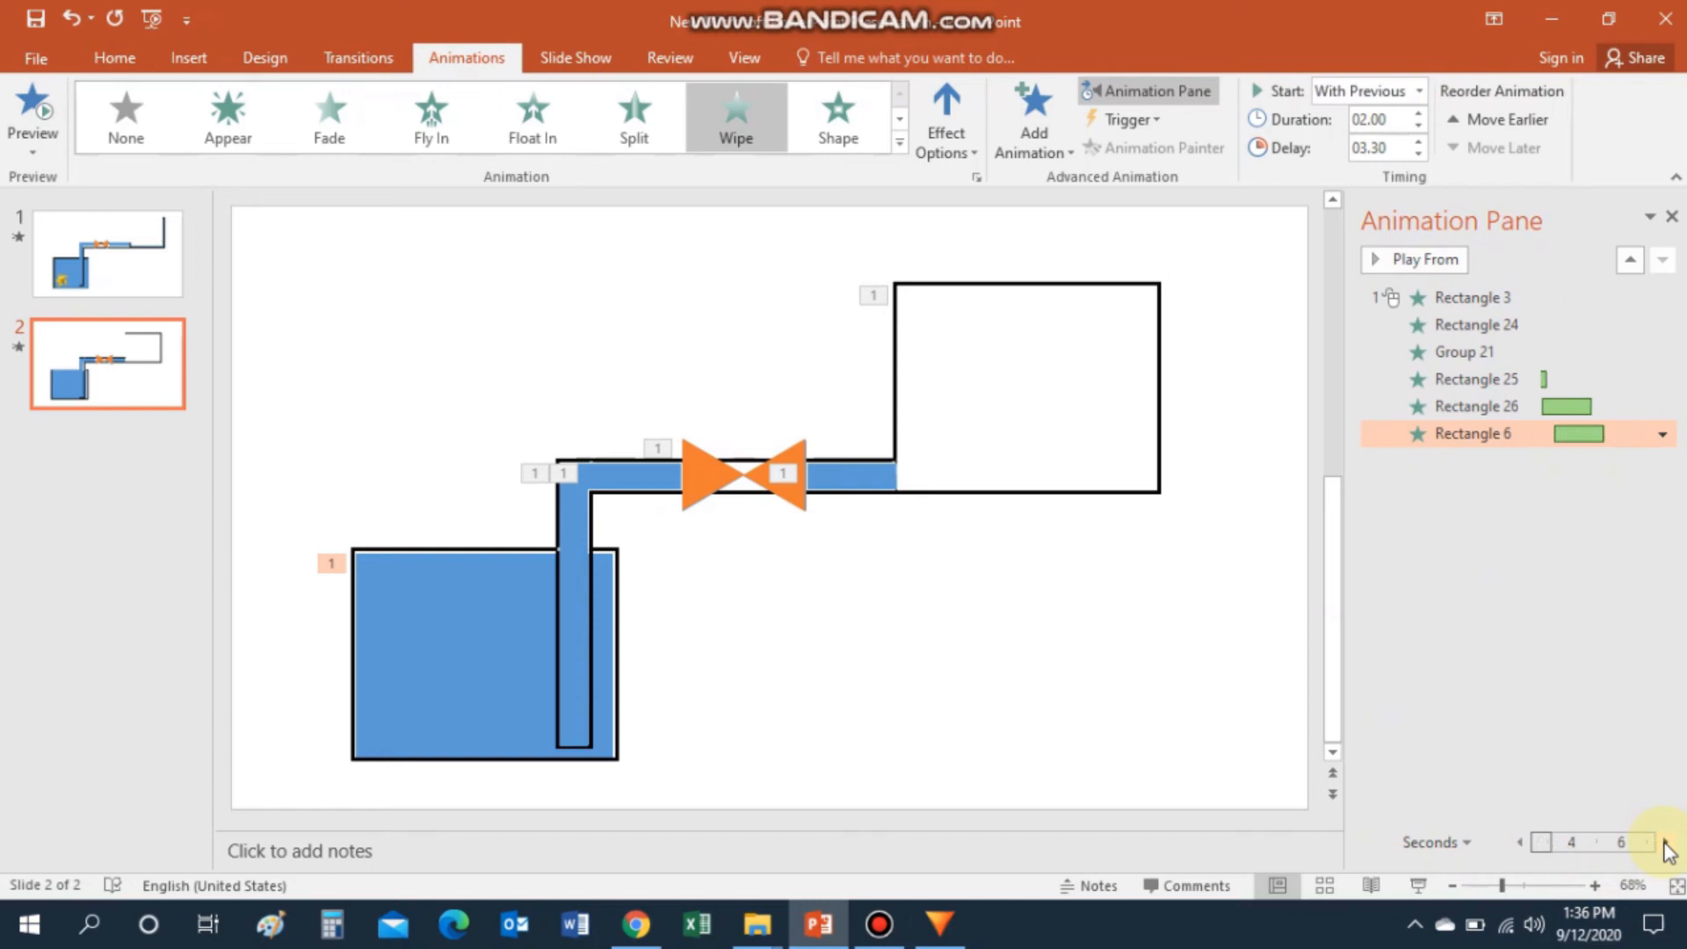
{"action": "left_click", "coordinate": [1519, 842]}
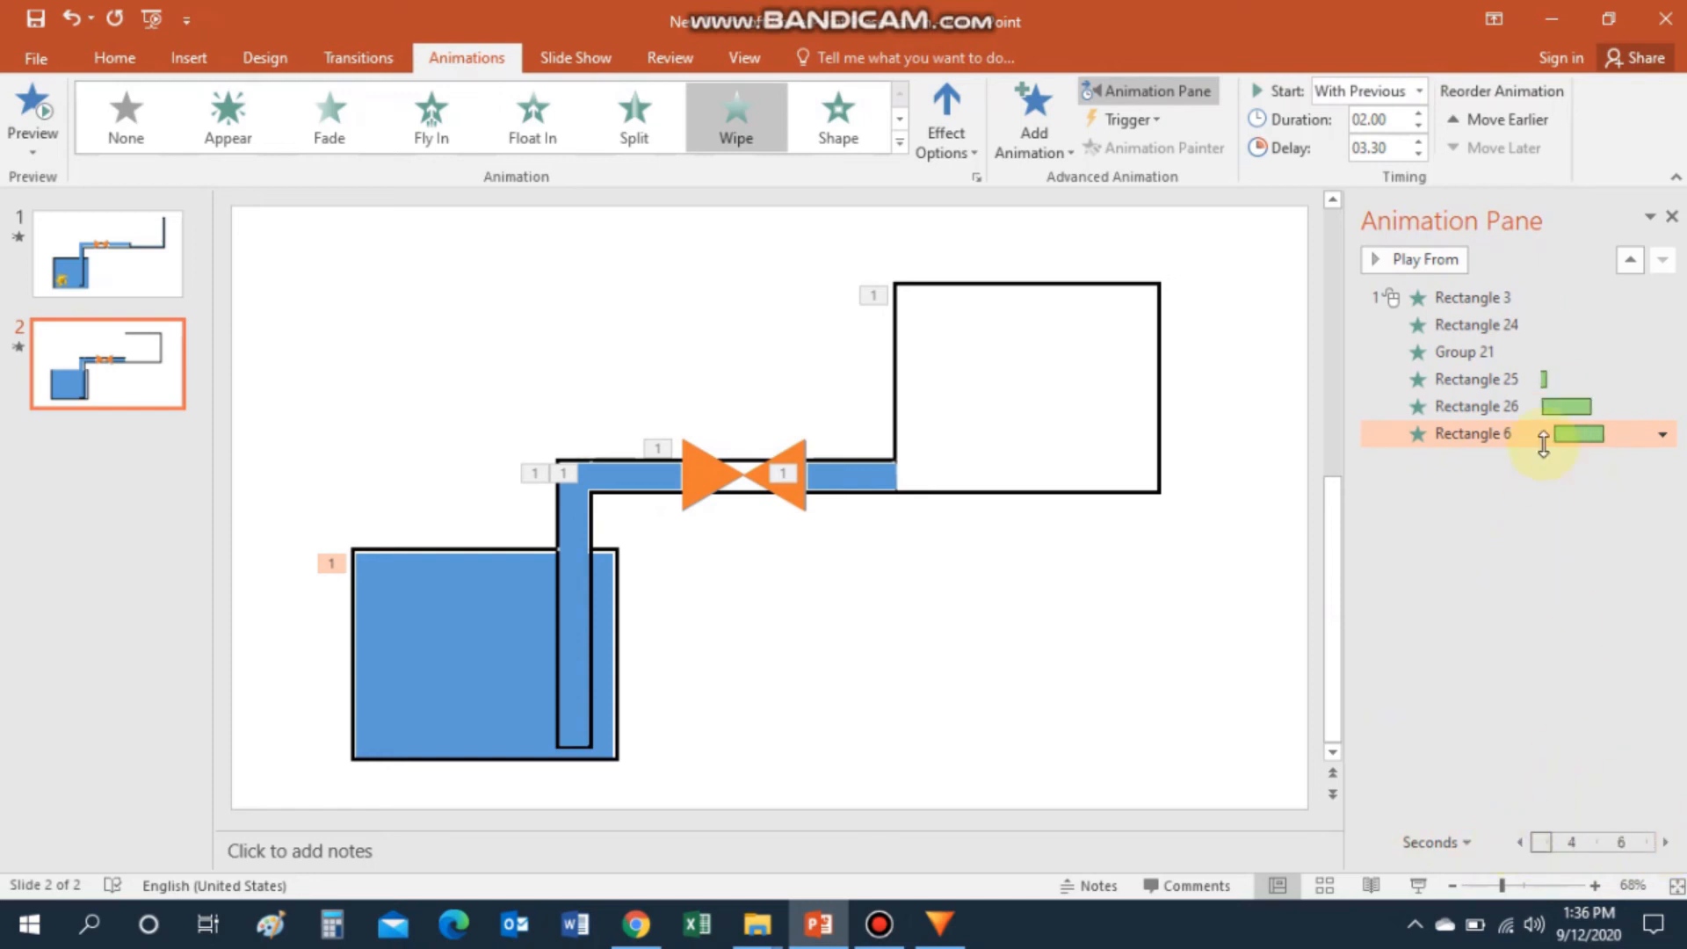
{"action": "left_click_drag", "start_coordinate": [1564, 435], "coordinate": [1606, 437]}
{"action": "left_click", "coordinate": [1258, 640]}
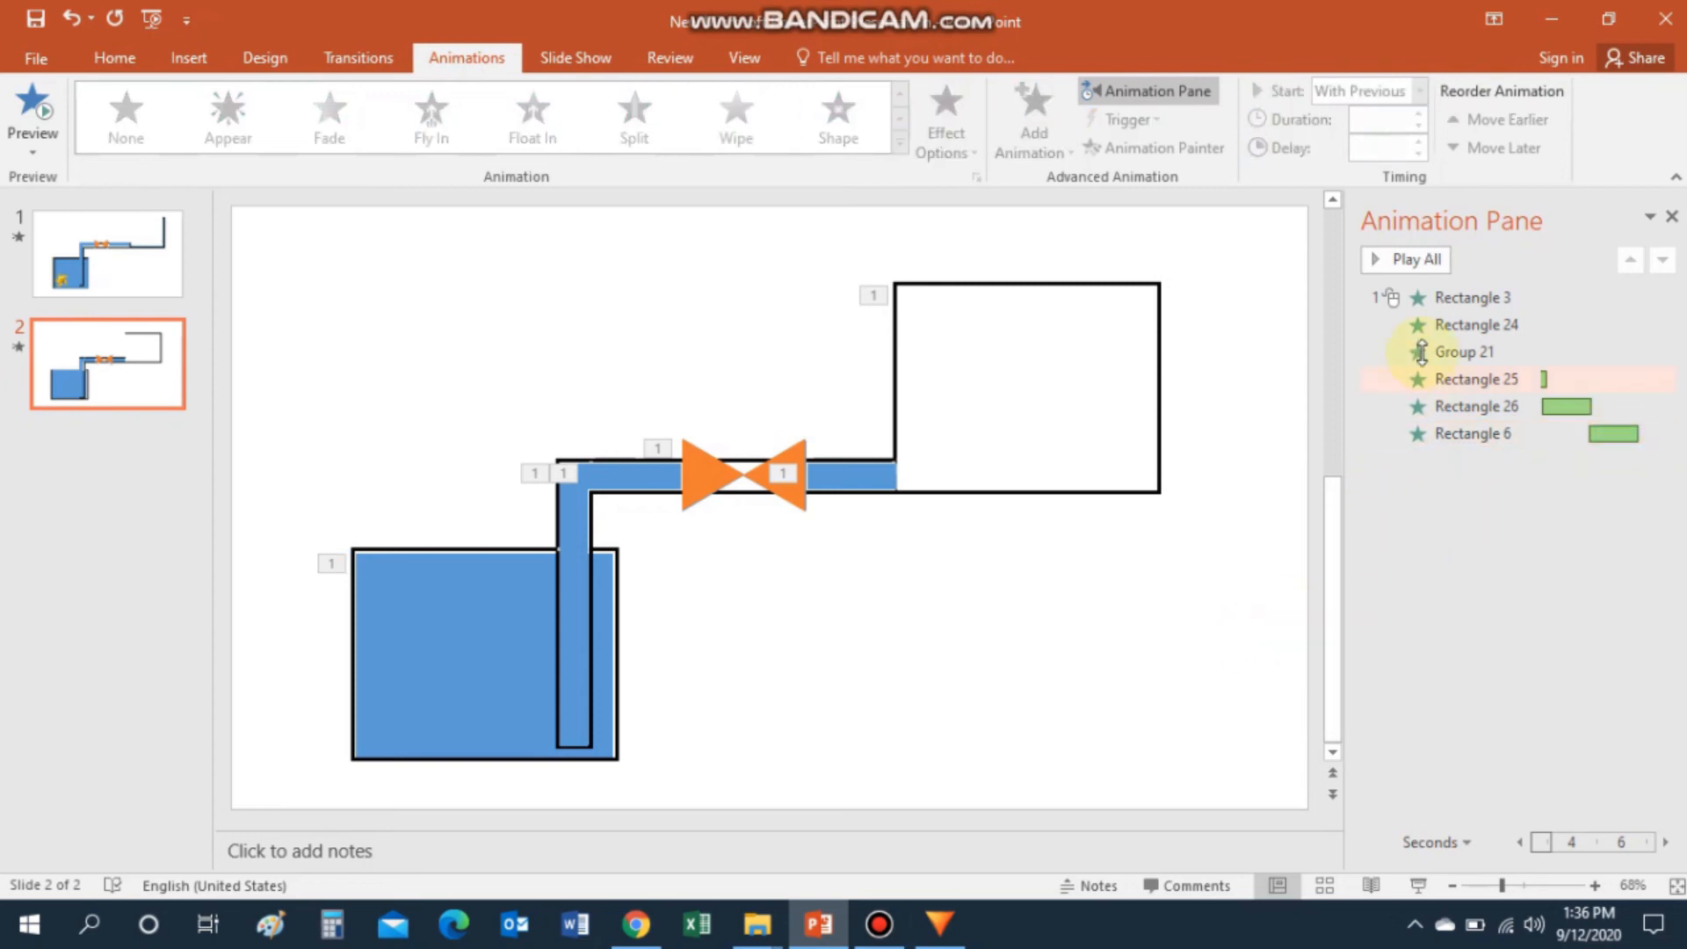
{"action": "left_click", "coordinate": [1463, 307]}
{"action": "left_click", "coordinate": [1383, 260]}
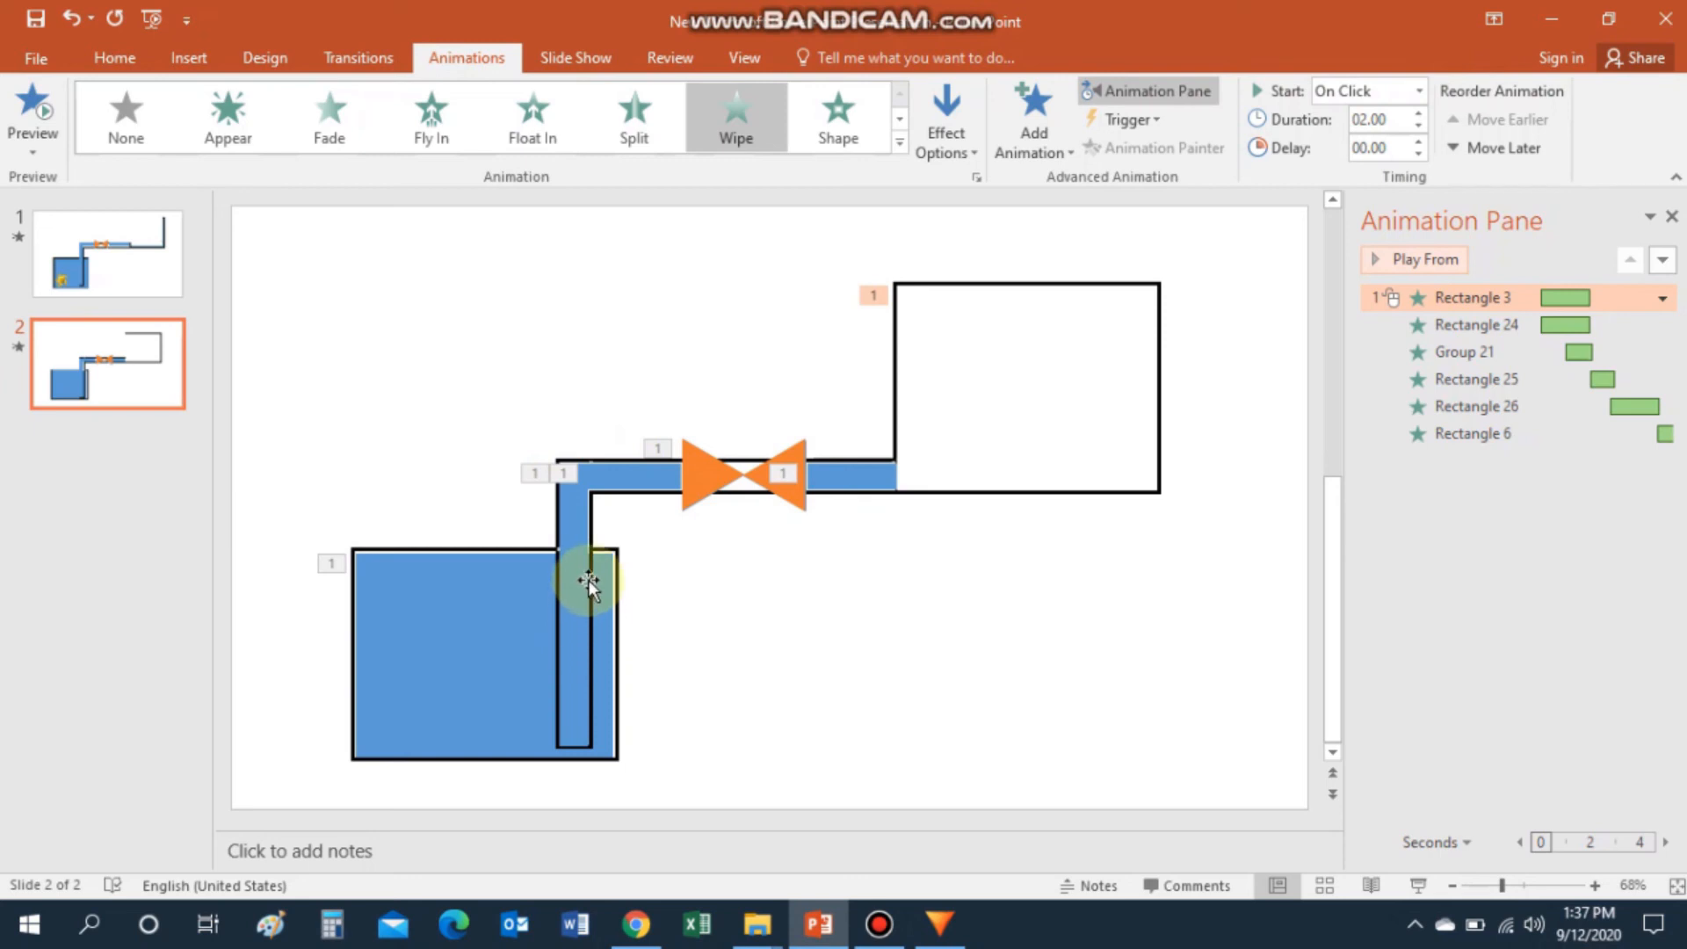
Duplicate the blue pipe fill between the valve and upper tank just below the pipe, and remove the copy's animation.
{"action": "left_click", "coordinate": [843, 474]}
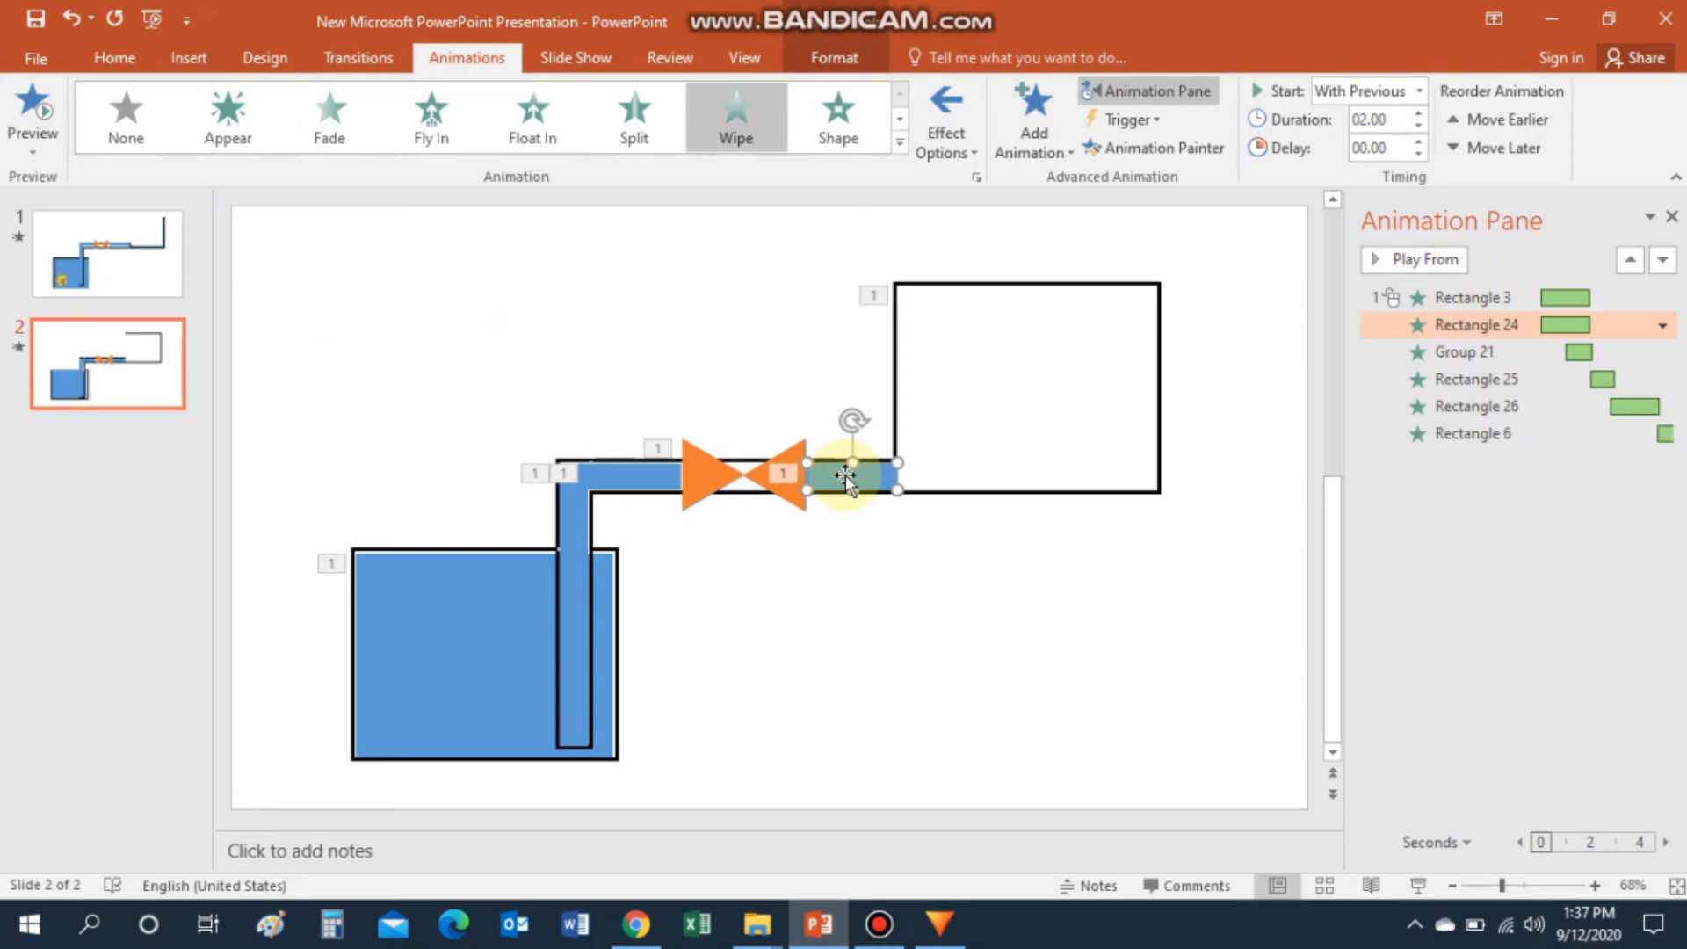
{"action": "left_click_drag", "start_coordinate": [846, 476], "coordinate": [834, 538]}
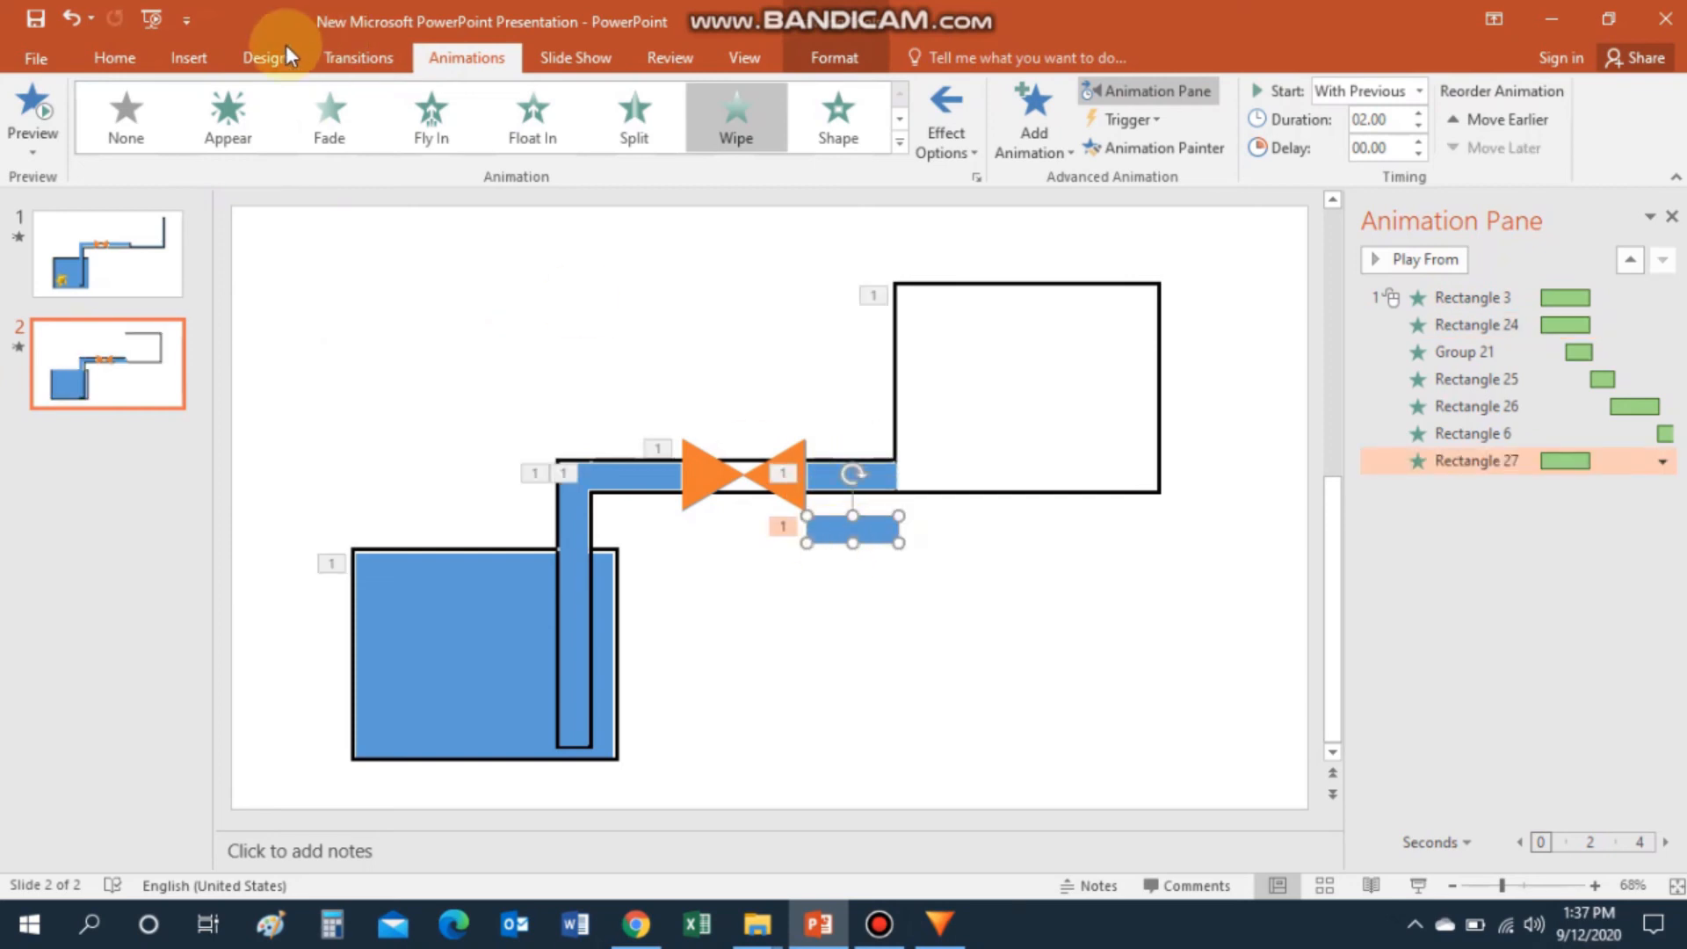
{"action": "left_click", "coordinate": [130, 118]}
{"action": "left_click", "coordinate": [341, 409]}
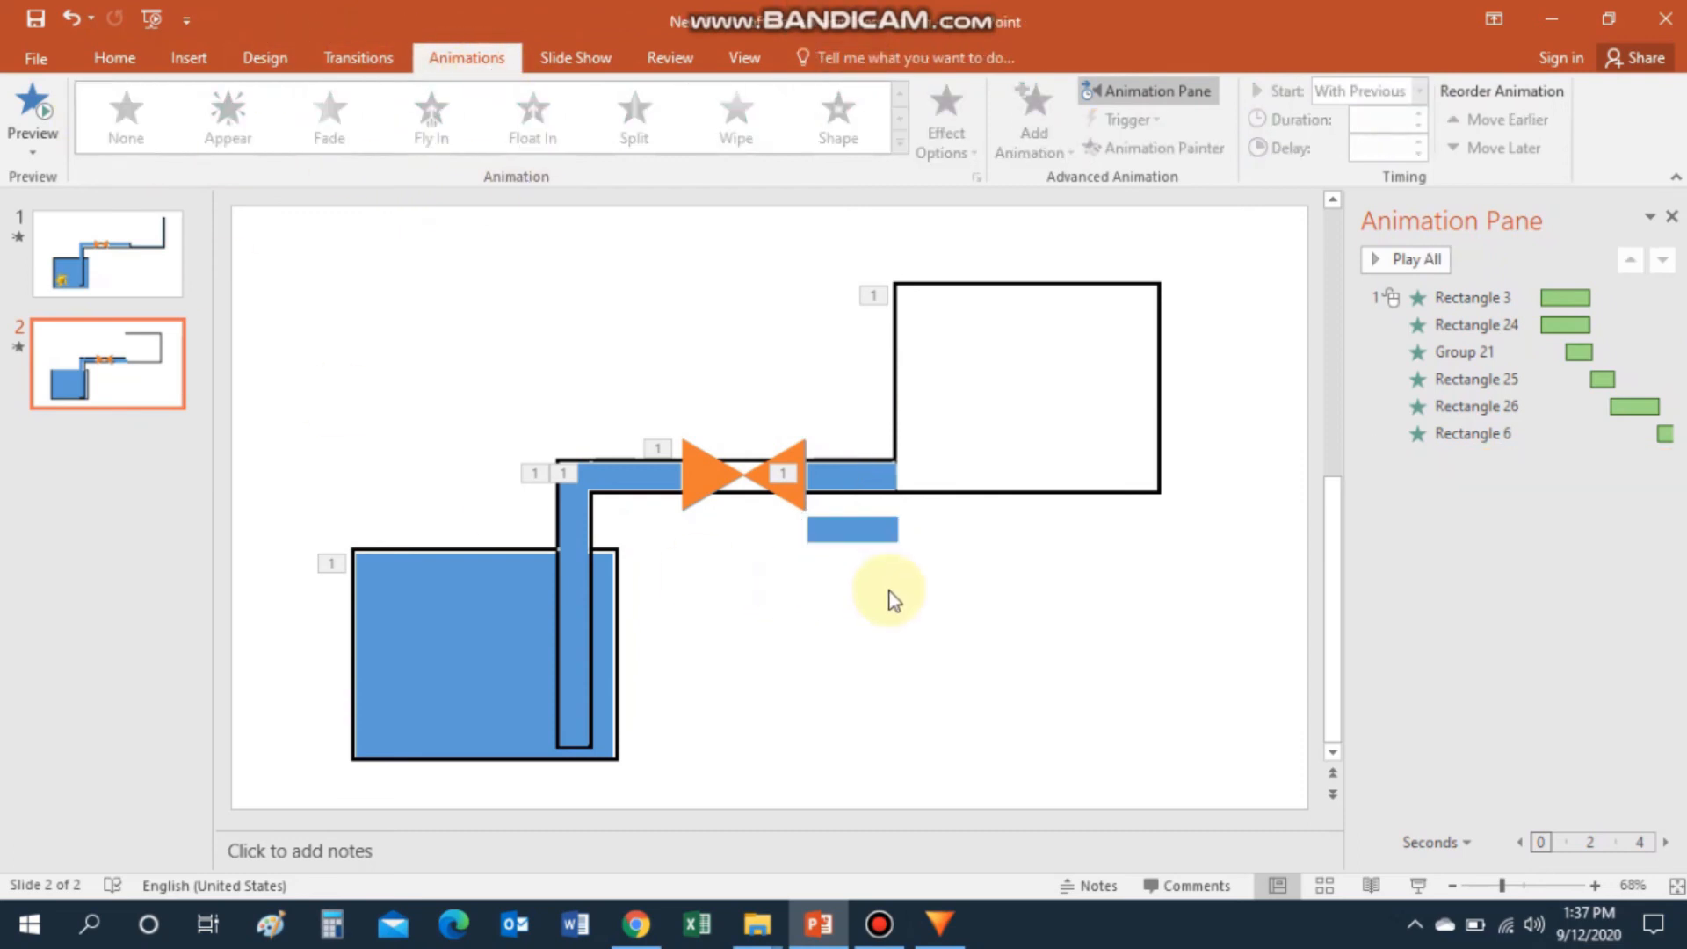
Fill the copied rectangle with white and place it over the blue pipe segment between the valve and the upper tank.
{"action": "left_click", "coordinate": [868, 529]}
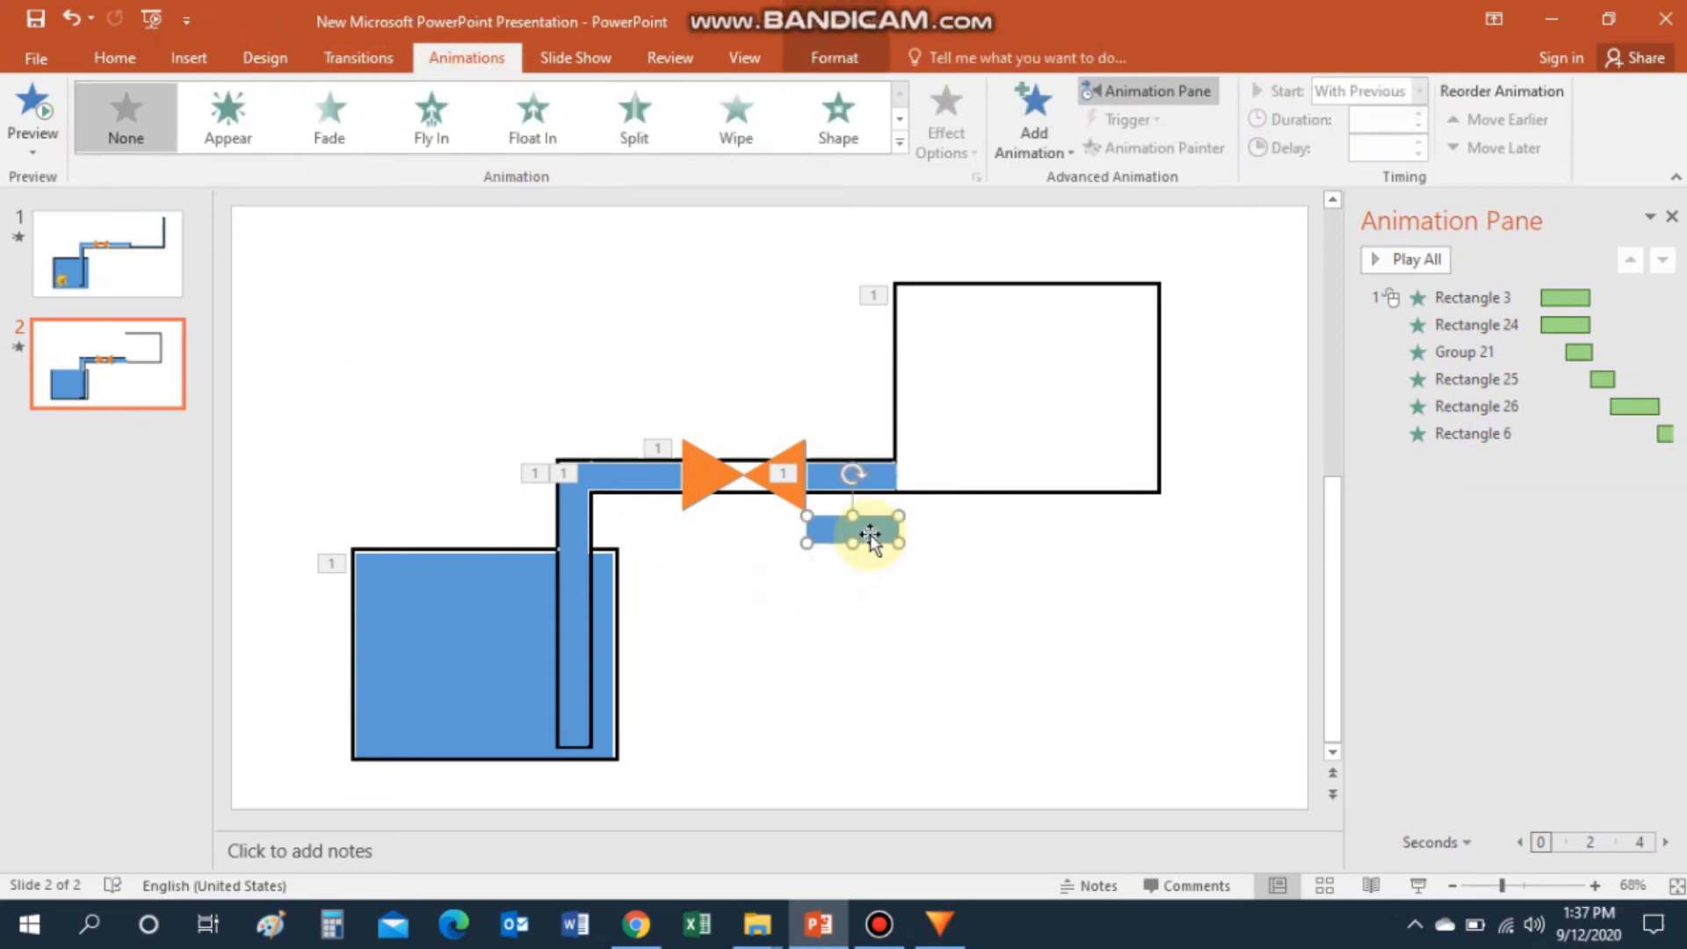
{"action": "left_click", "coordinate": [834, 57]}
{"action": "left_click", "coordinate": [592, 91]}
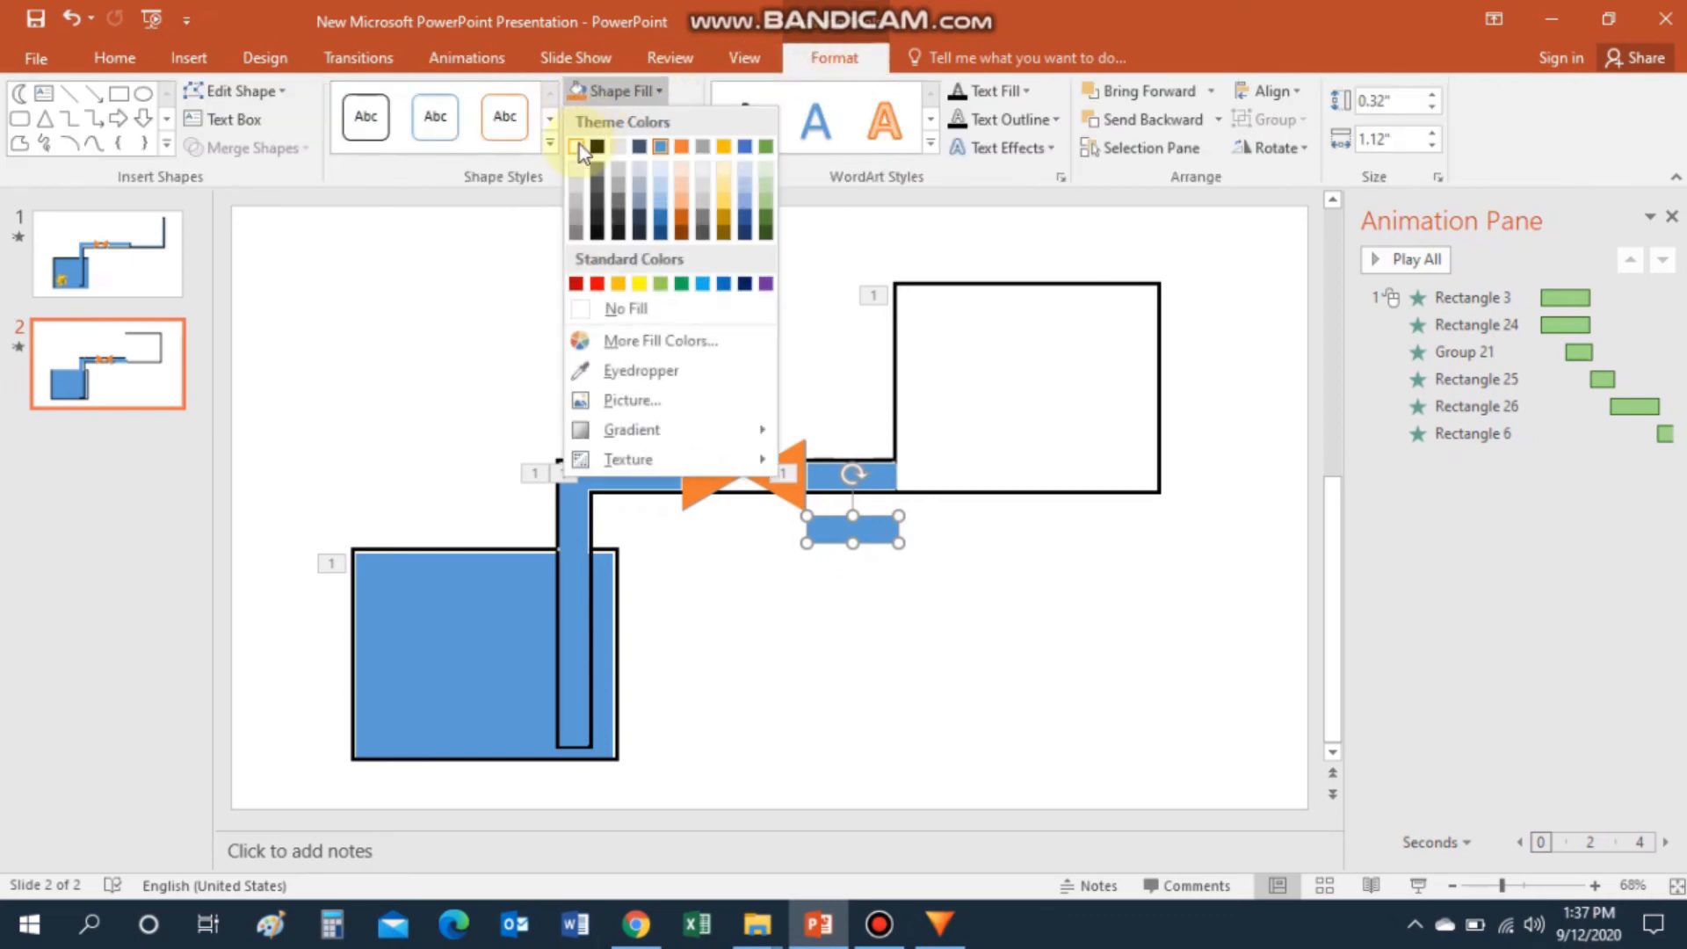
{"action": "left_click", "coordinate": [579, 144]}
{"action": "left_click", "coordinate": [932, 588]}
{"action": "left_click_drag", "start_coordinate": [874, 531], "coordinate": [866, 473]}
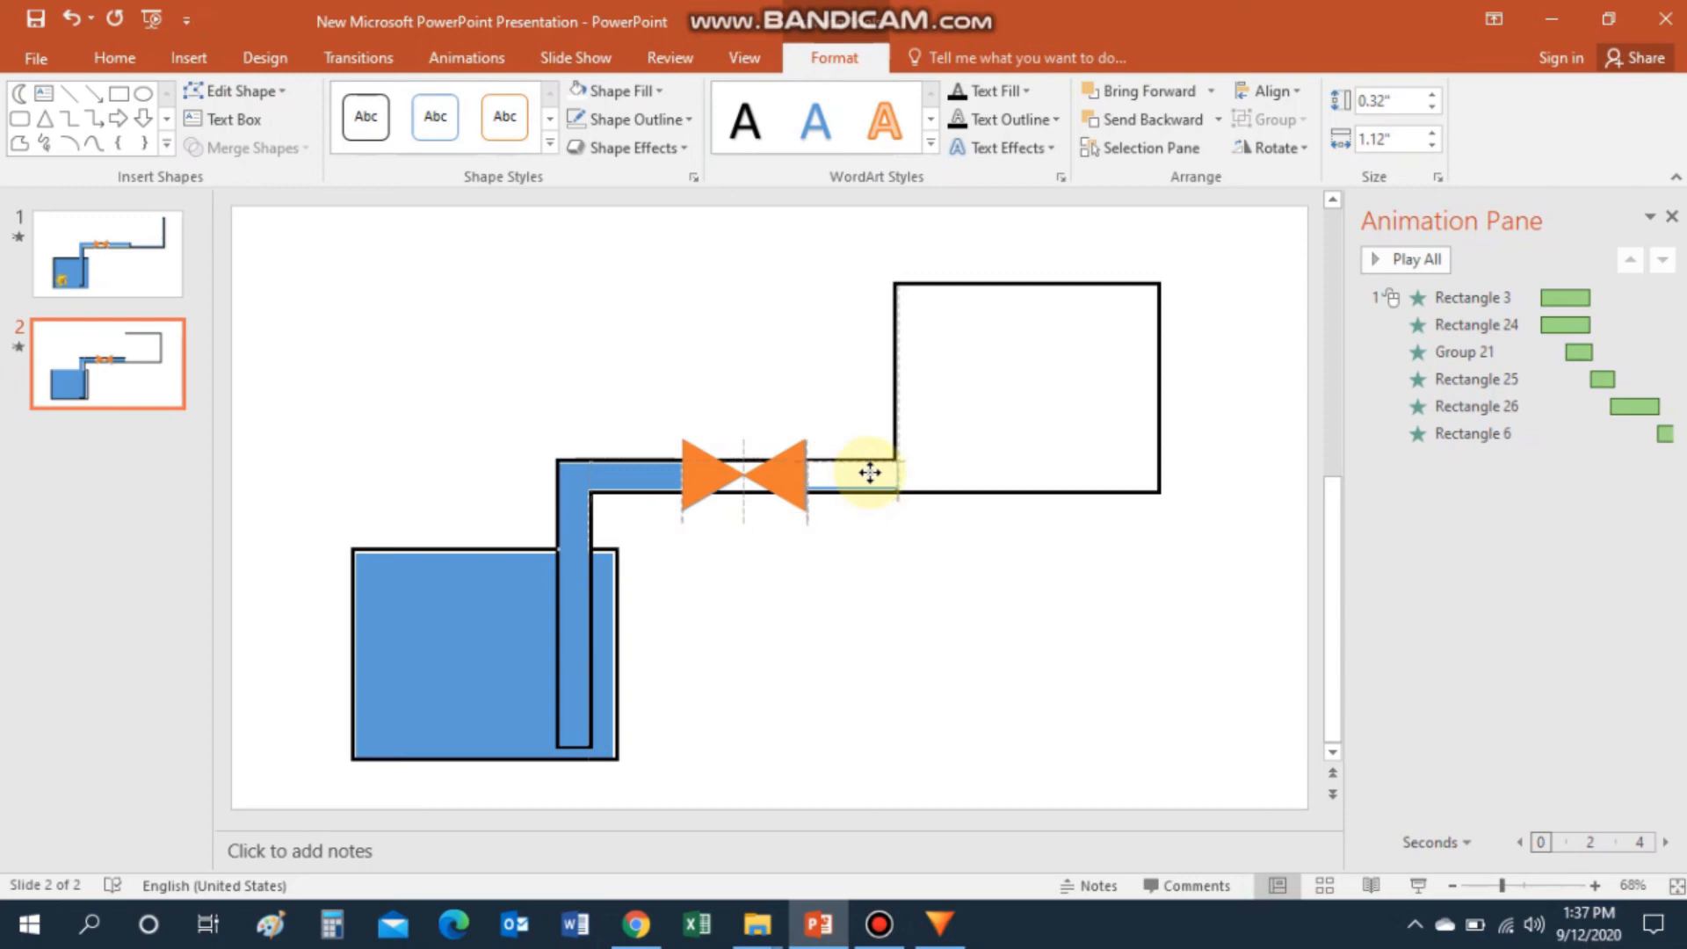
{"action": "left_click", "coordinate": [911, 569]}
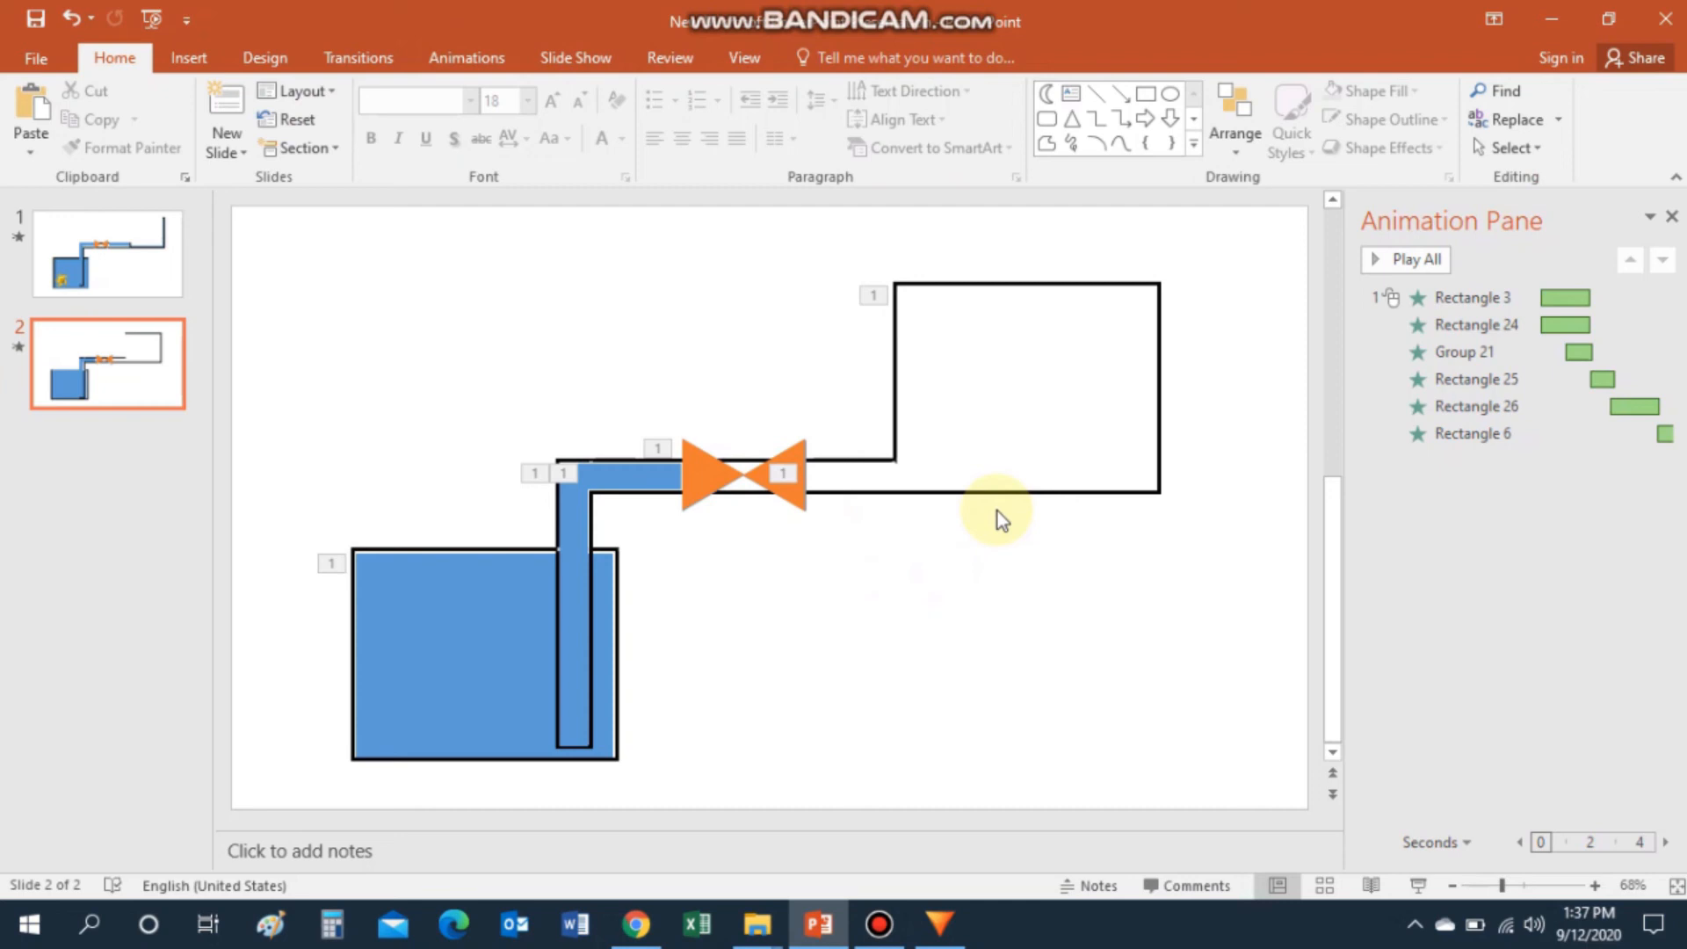
Apply an Appear entrance to the white rectangle covering the pipe segment beside the upper tank.
{"action": "left_click", "coordinate": [862, 476]}
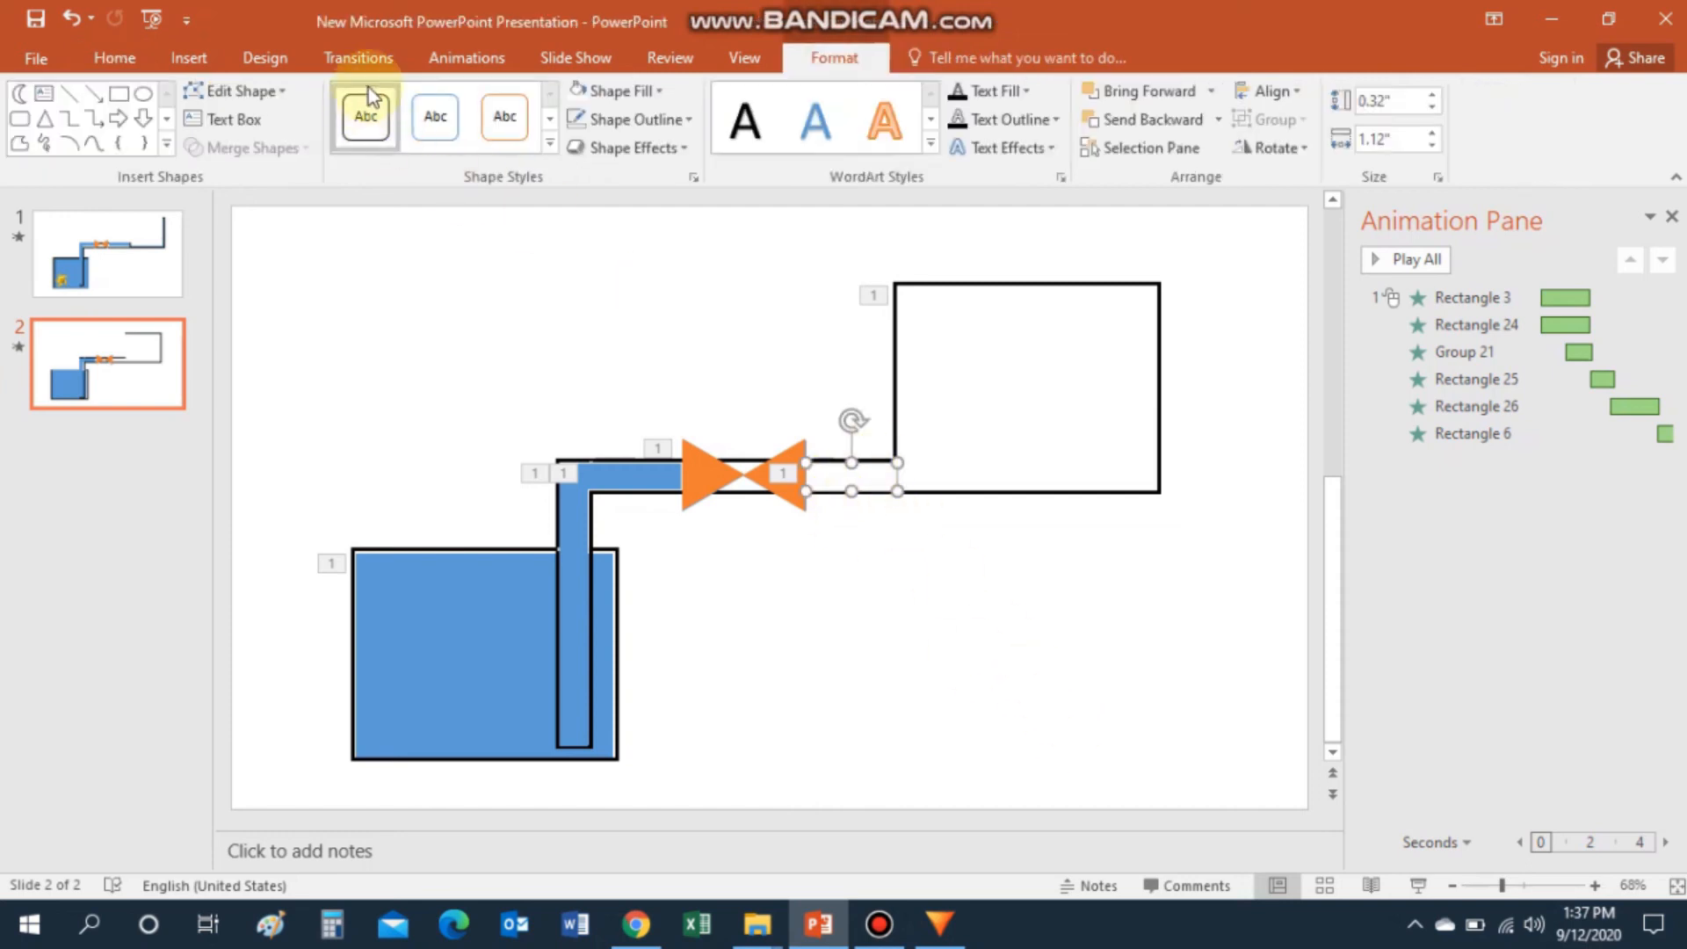
{"action": "left_click", "coordinate": [456, 60]}
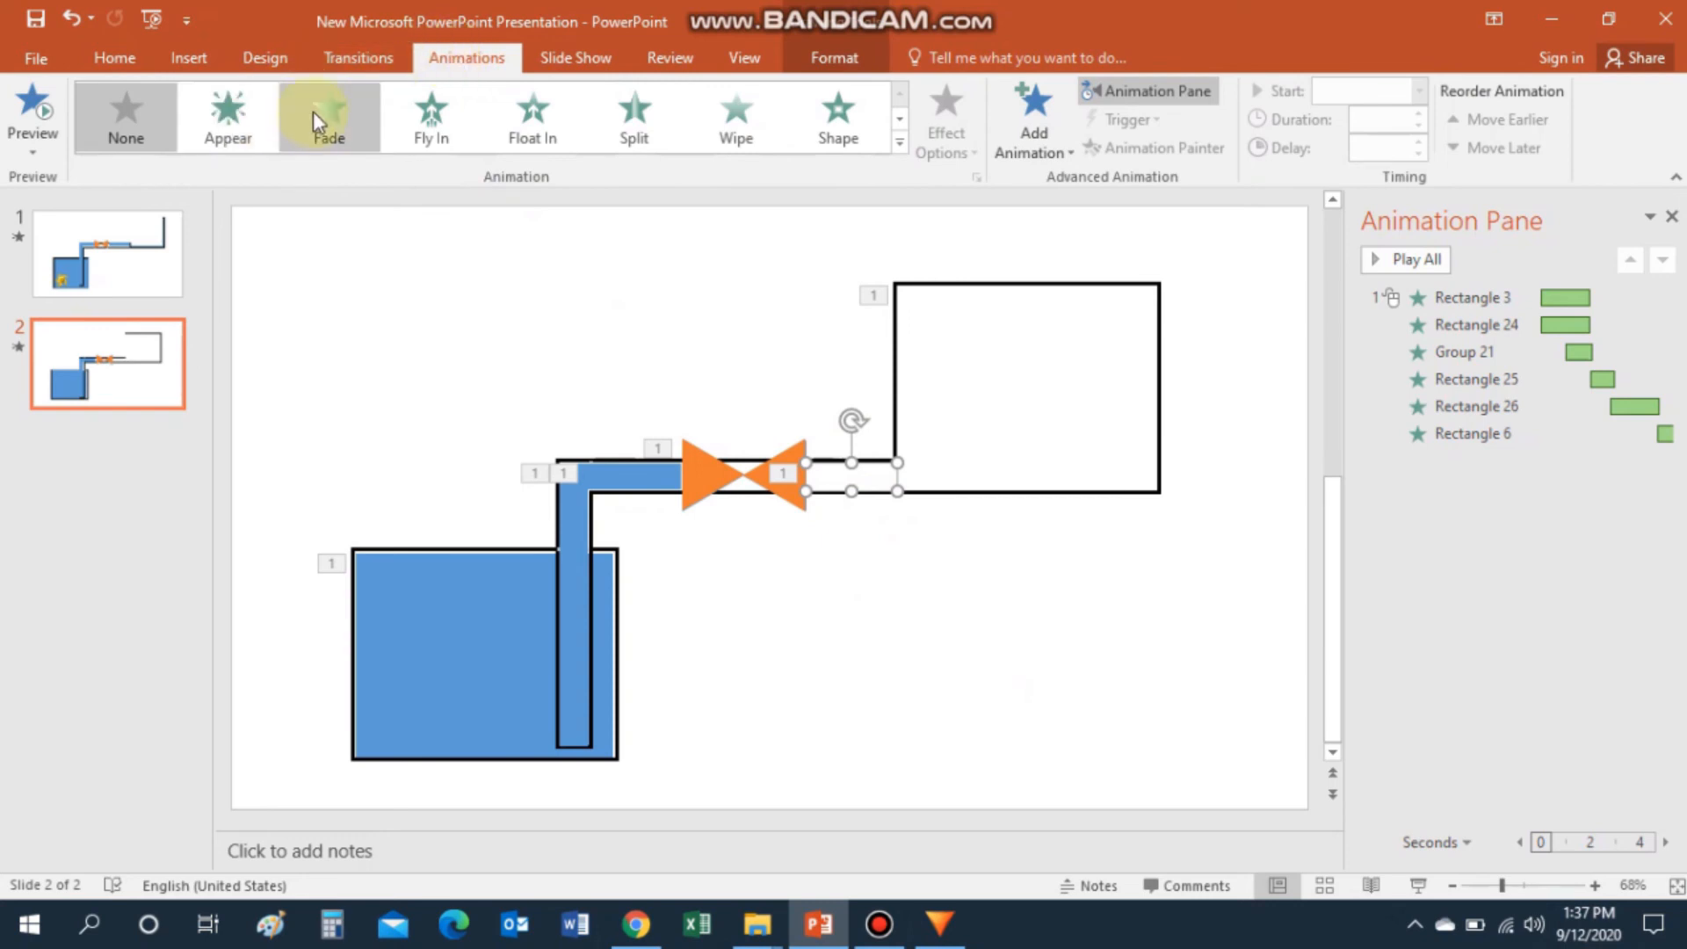
{"action": "left_click", "coordinate": [229, 113]}
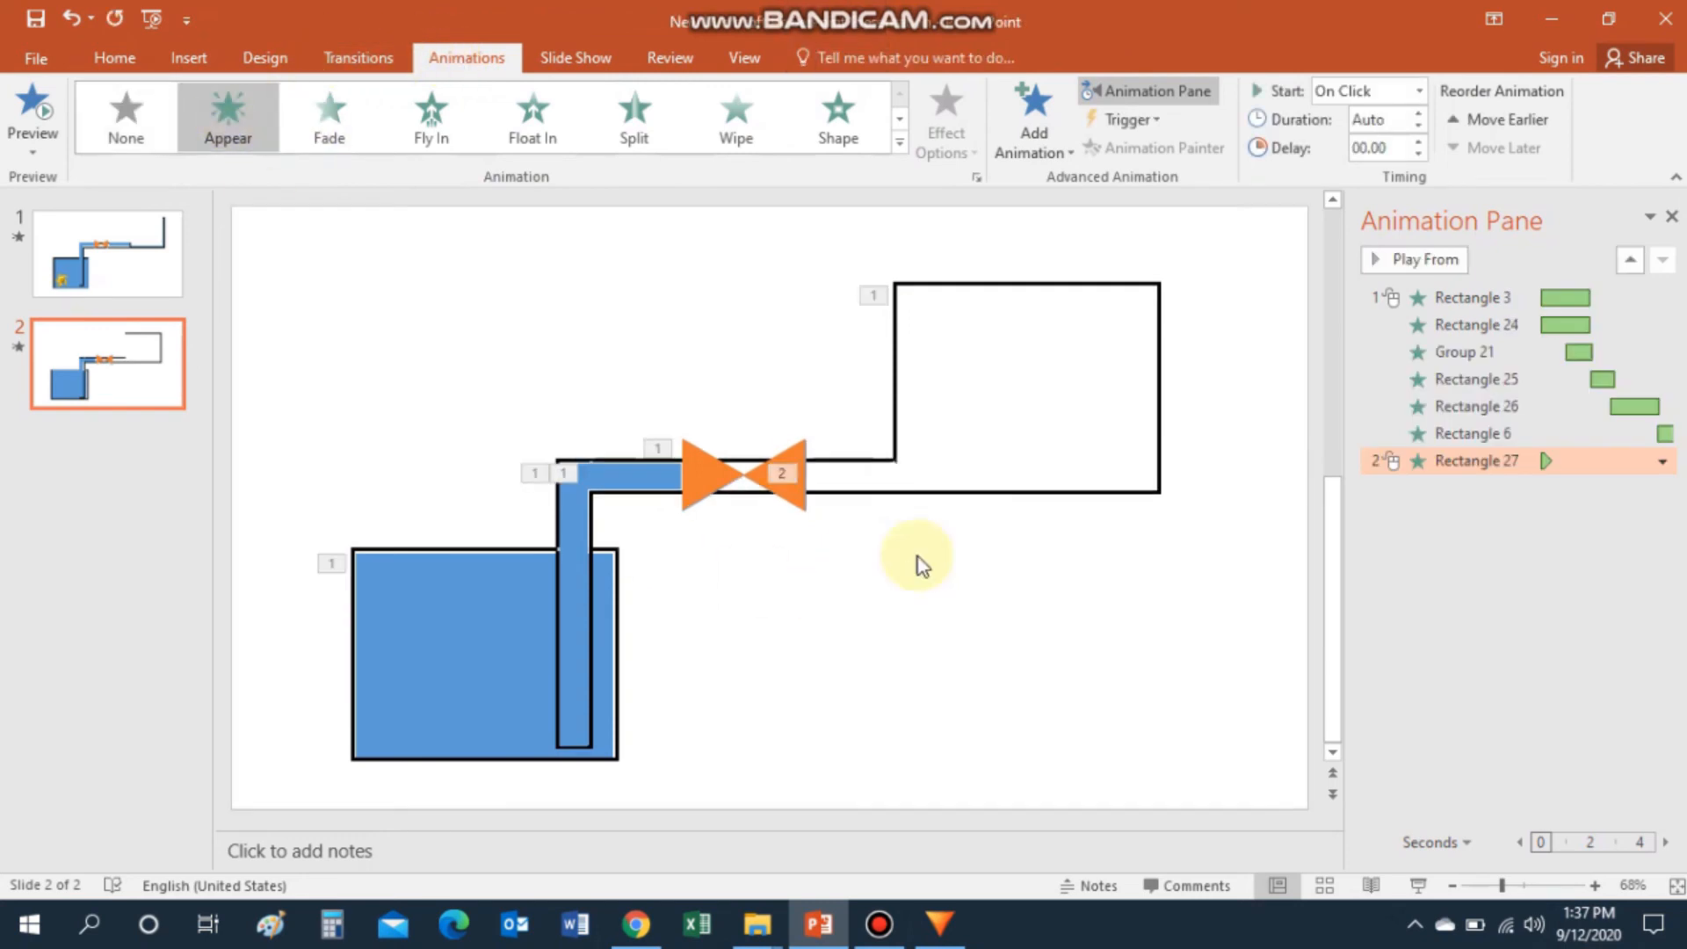
{"action": "left_click", "coordinate": [876, 482]}
{"action": "left_click", "coordinate": [1028, 671]}
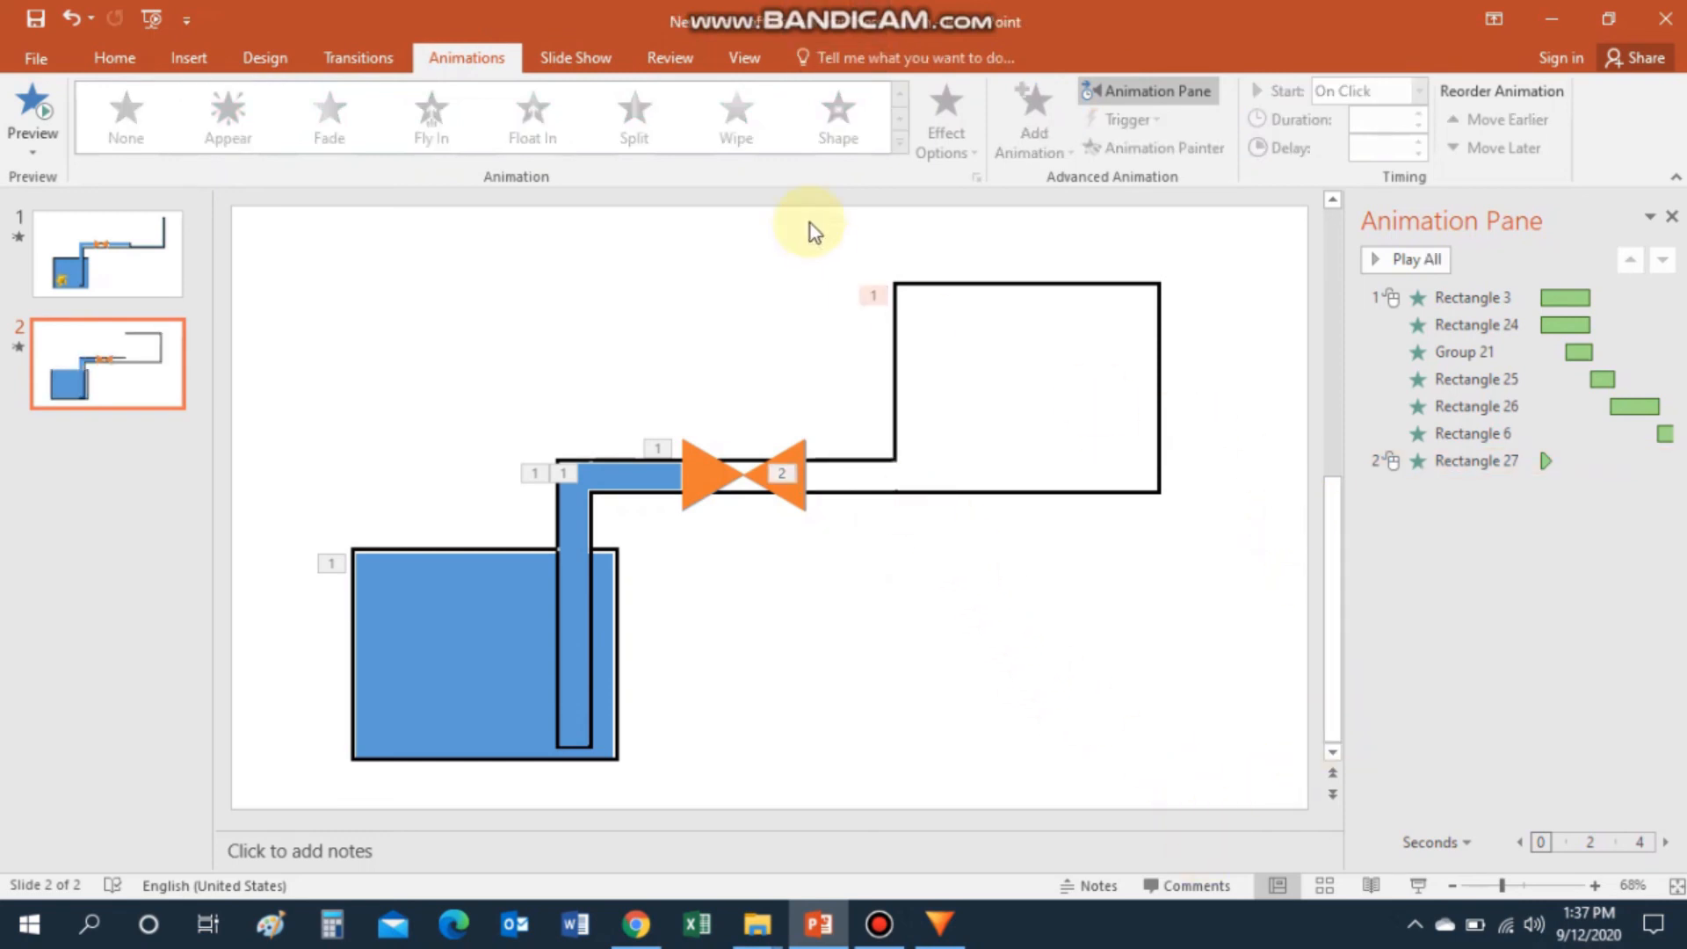
Widen the animation list and set Rectangle 27's Appear effect to start With Previous.
{"action": "left_click", "coordinate": [1468, 462]}
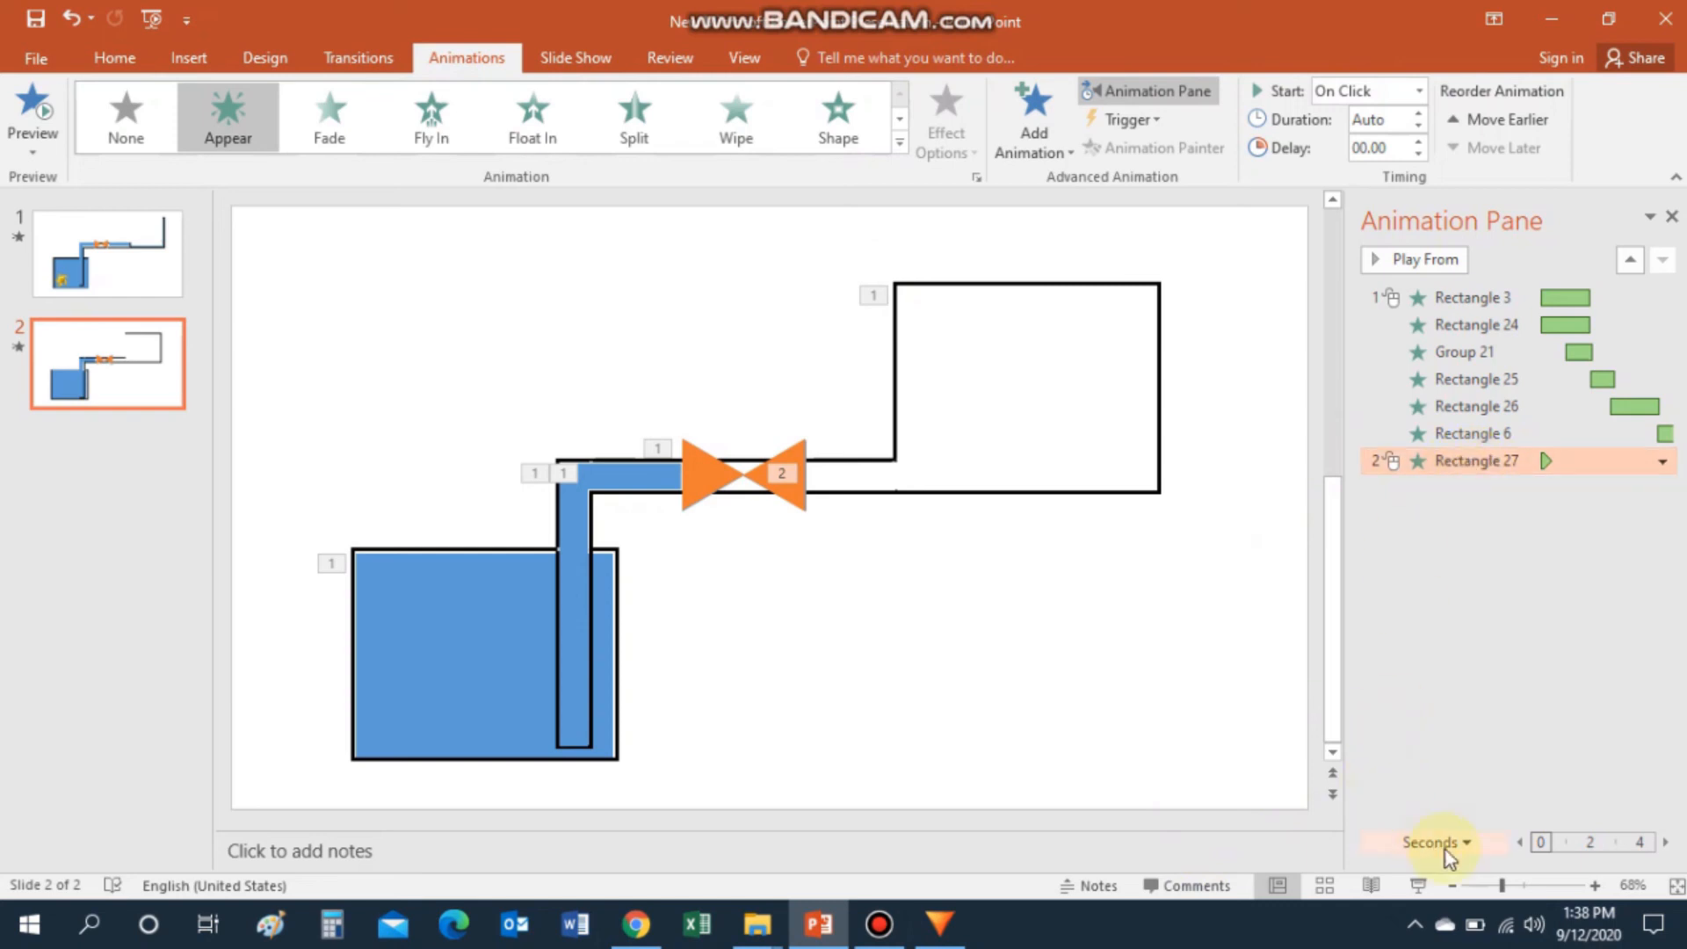
{"action": "left_click_drag", "start_coordinate": [1344, 667], "coordinate": [1227, 647]}
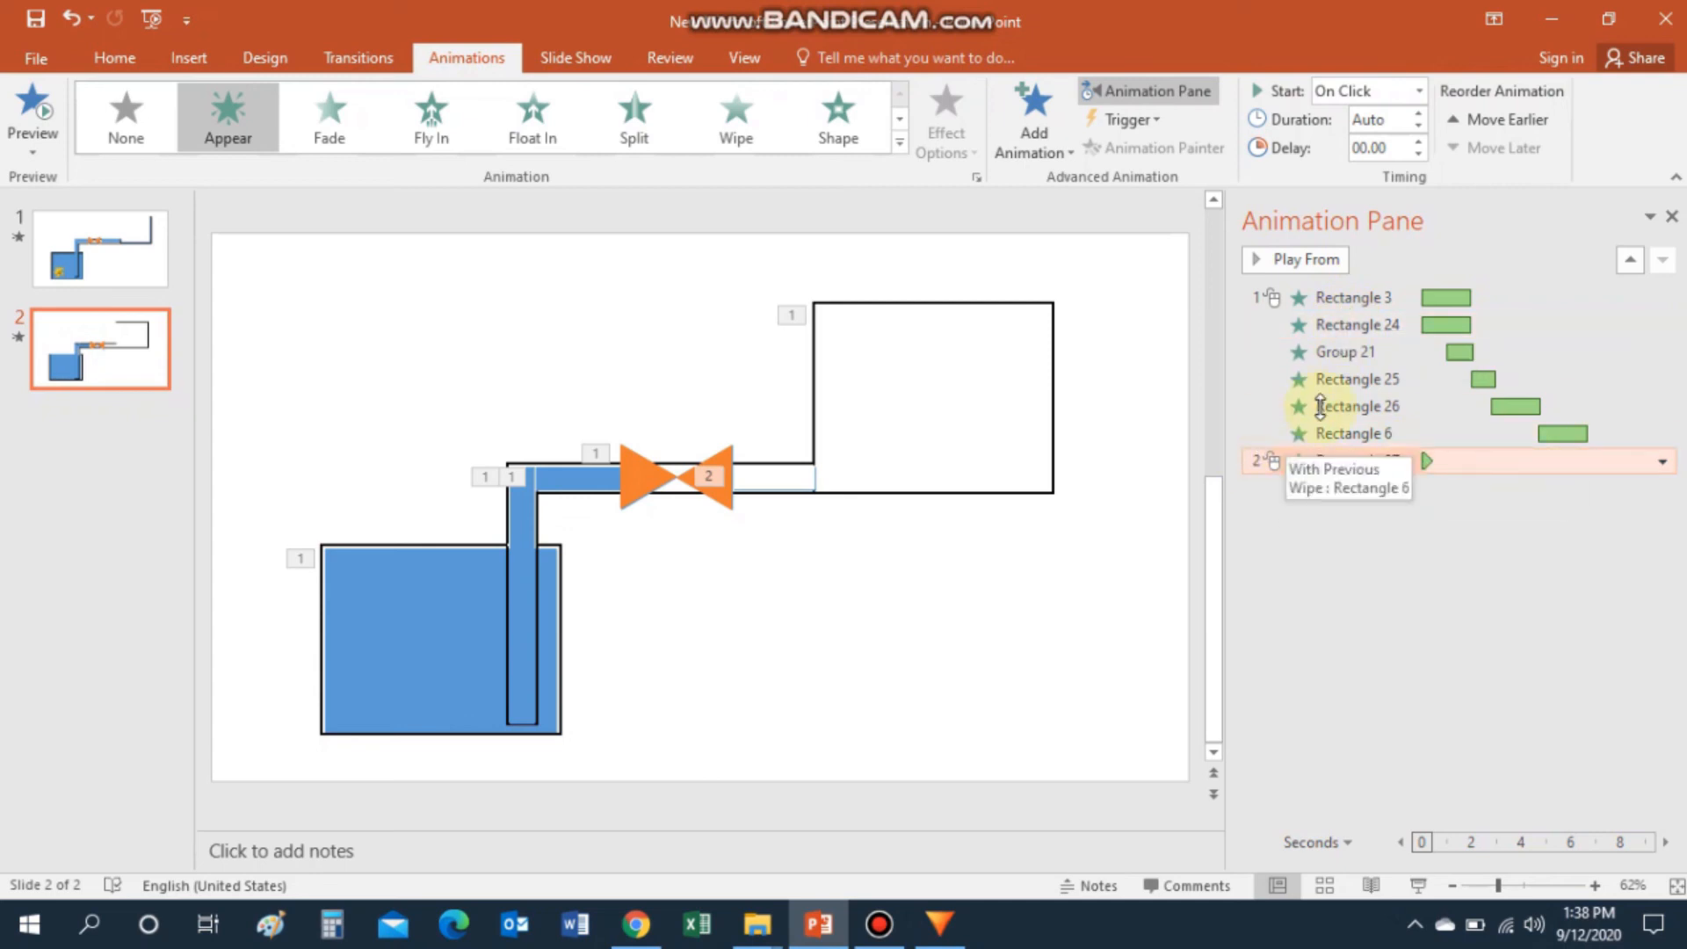
{"action": "left_click", "coordinate": [1662, 463]}
{"action": "left_click", "coordinate": [1577, 517]}
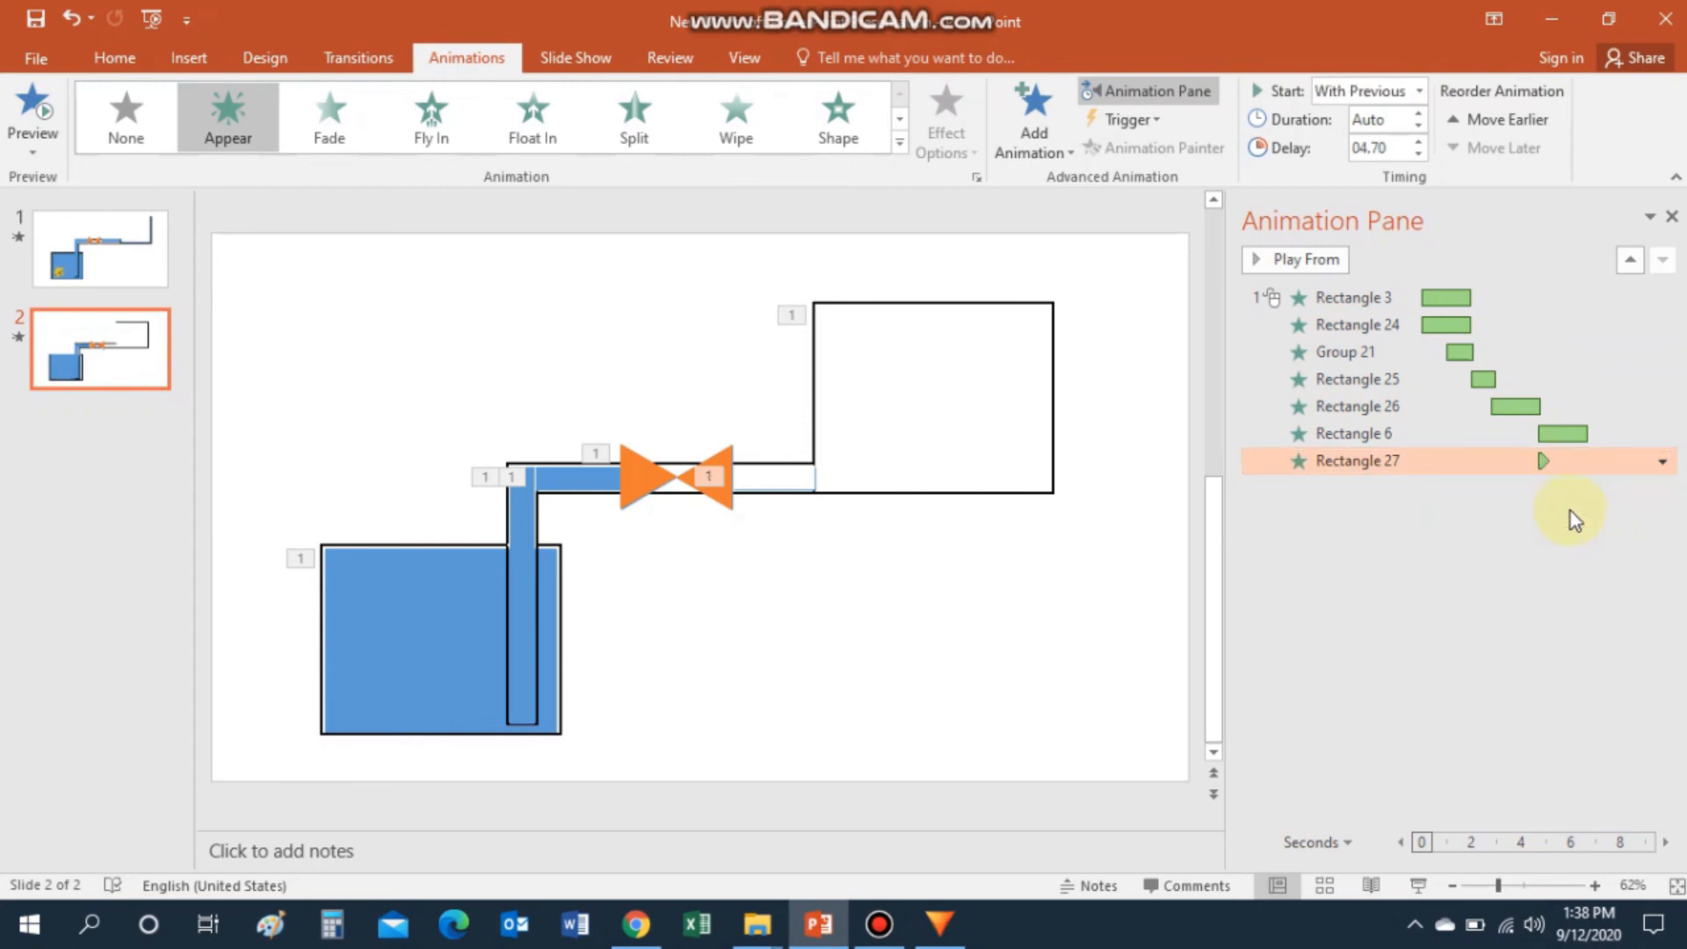
{"action": "left_click", "coordinate": [1662, 462]}
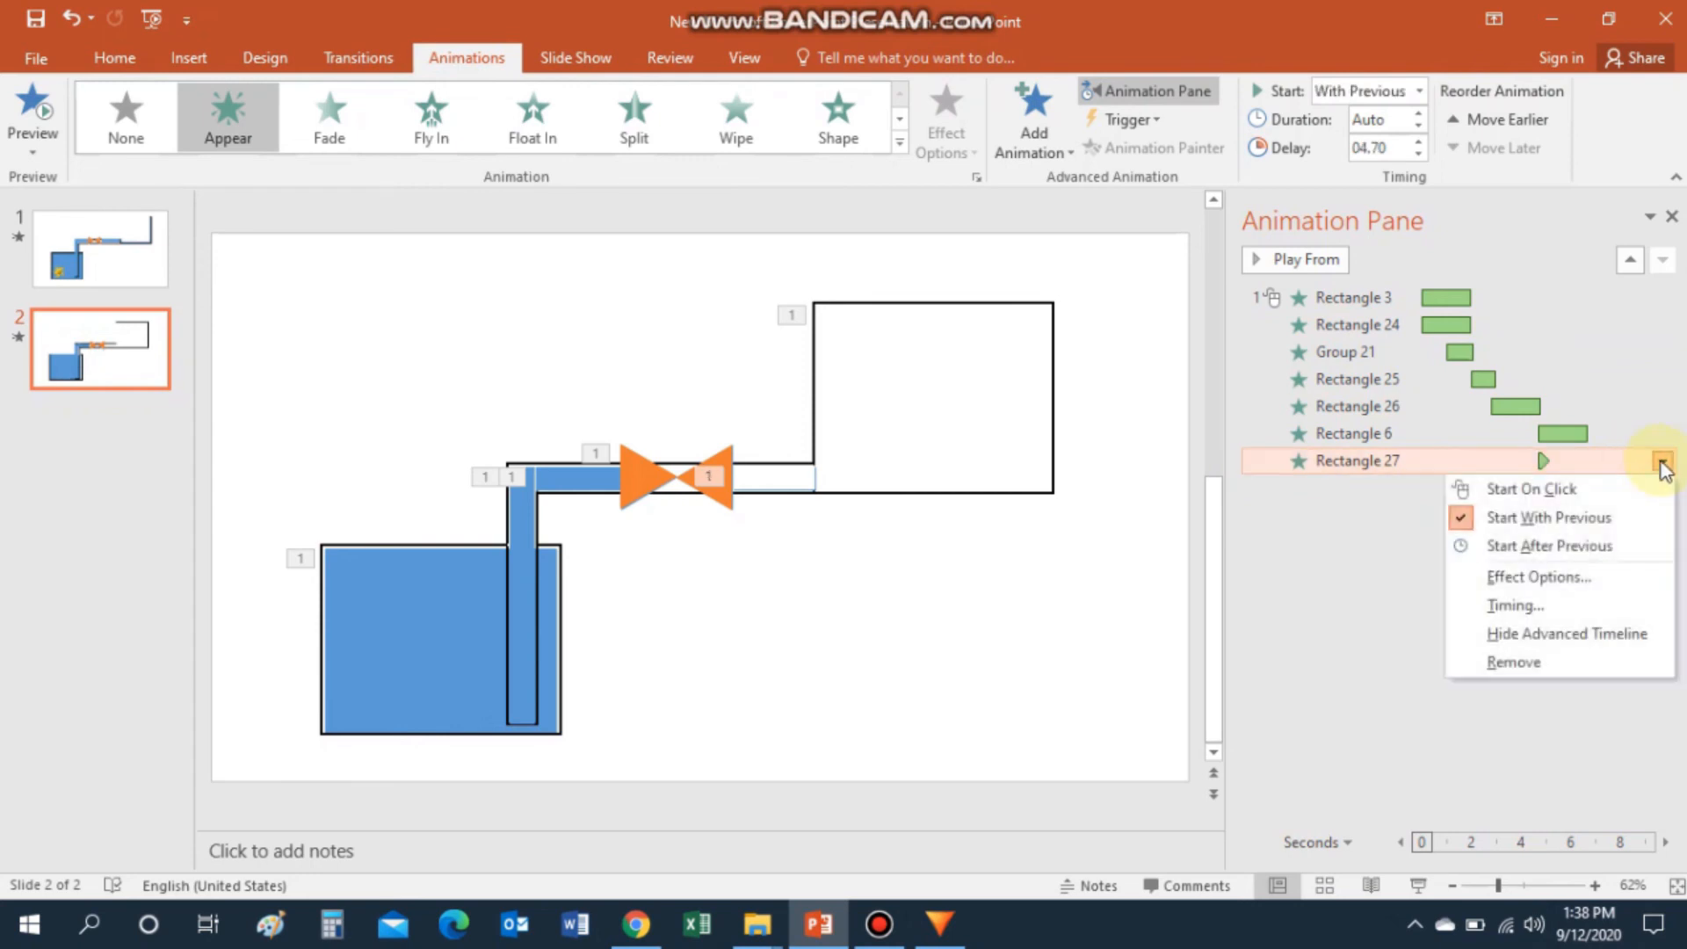
{"action": "left_click", "coordinate": [1316, 503]}
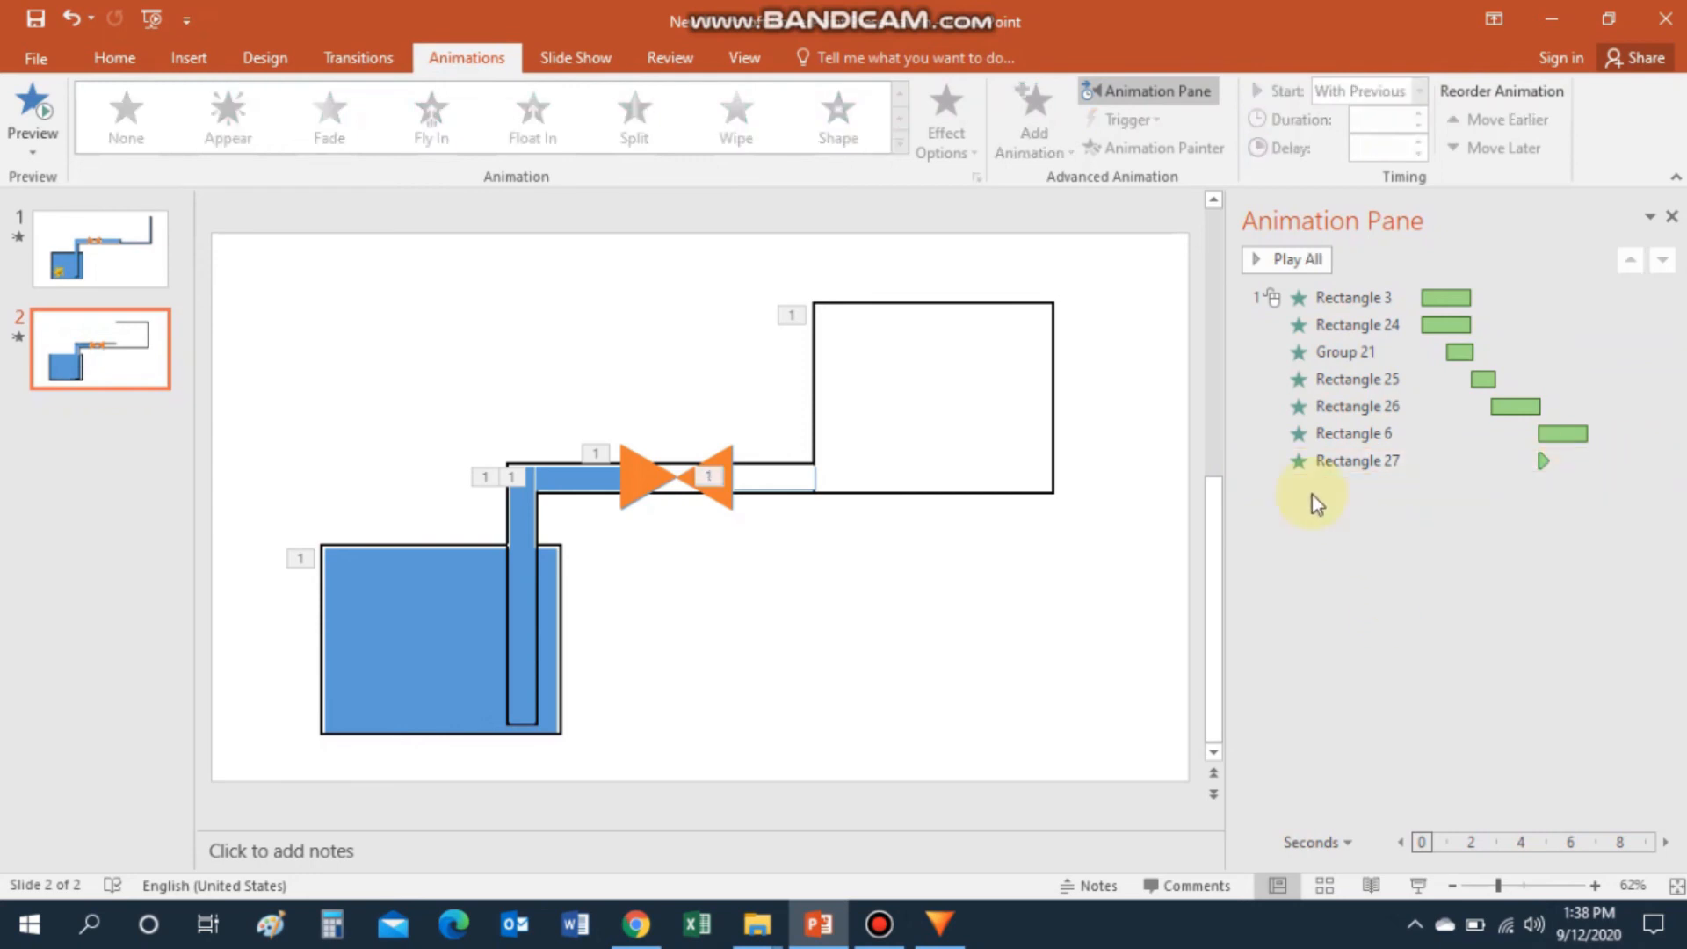
Reorder Rectangle 27 directly after Rectangle 24, shift it to a 1.9-second delay, and preview the animations from Rectangle 3.
{"action": "left_click_drag", "start_coordinate": [1265, 463], "coordinate": [1267, 339]}
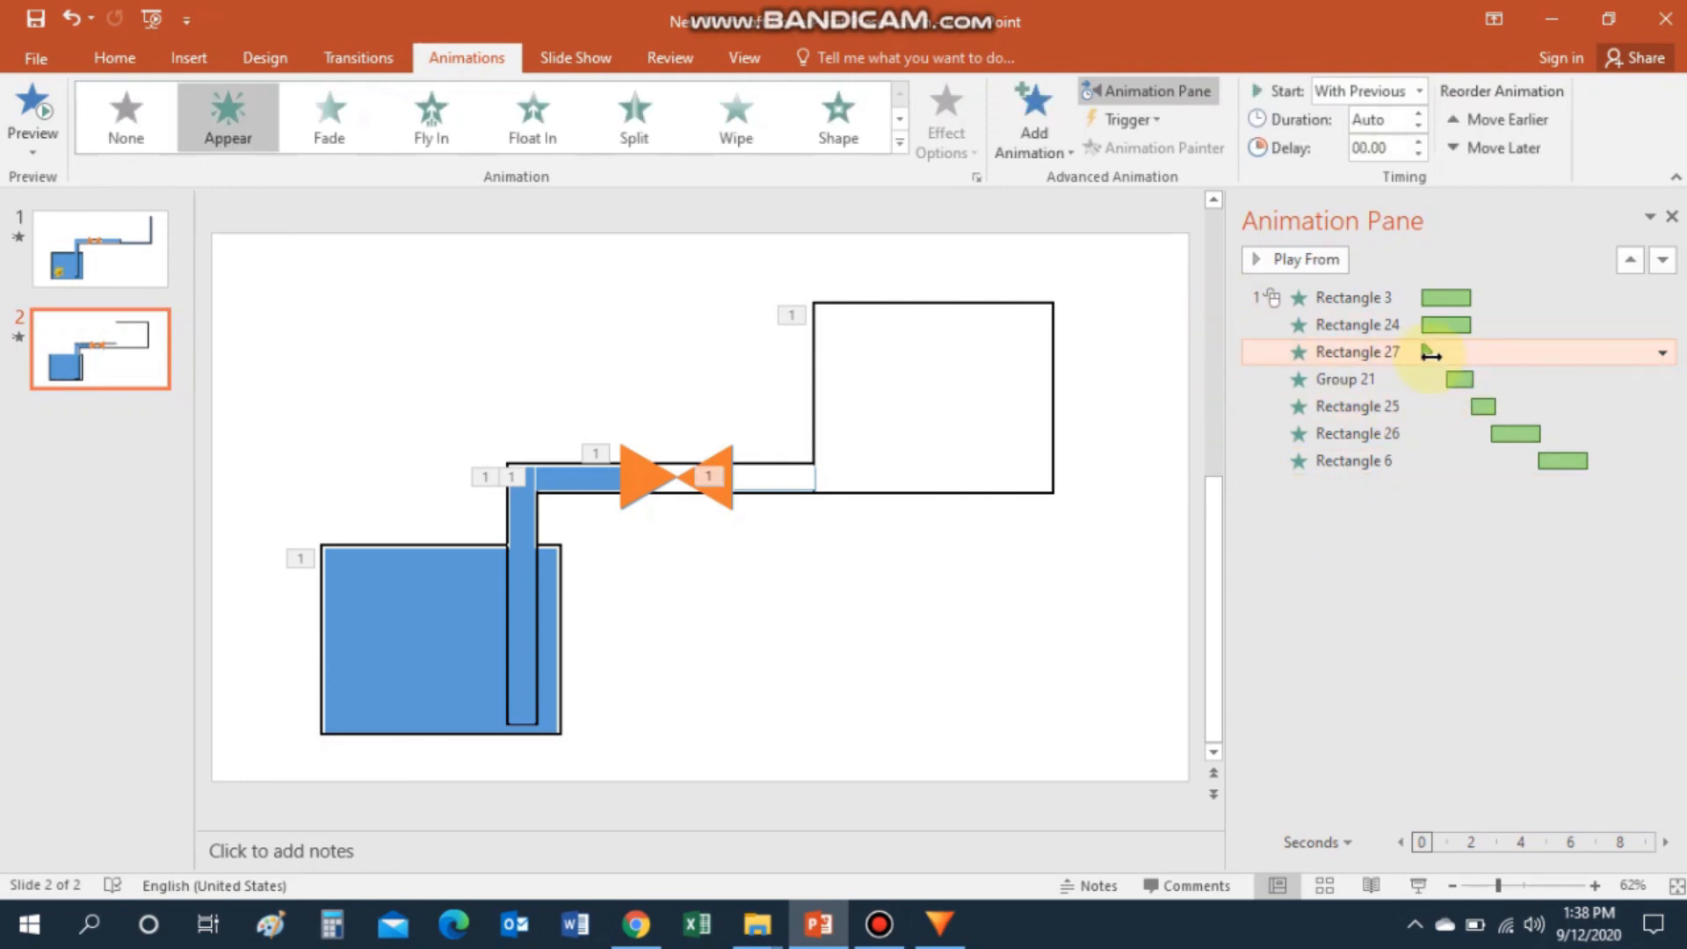
{"action": "left_click_drag", "start_coordinate": [1448, 353], "coordinate": [1475, 353]}
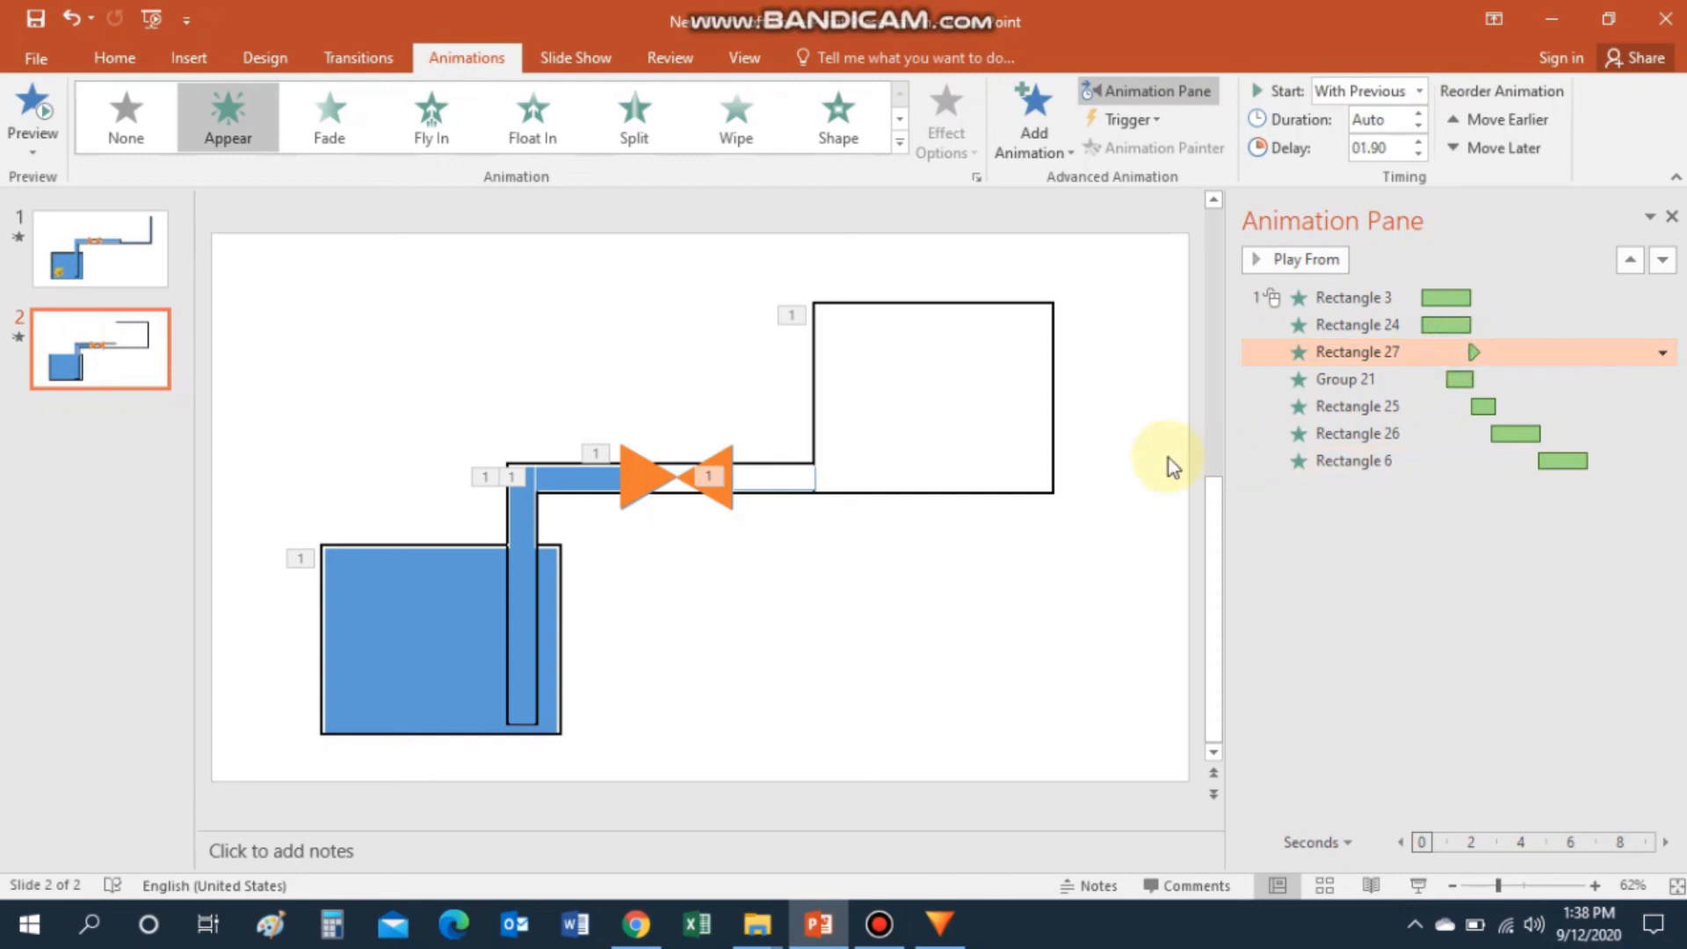
{"action": "left_click", "coordinate": [1098, 548]}
{"action": "left_click", "coordinate": [1324, 303]}
{"action": "left_click", "coordinate": [1256, 259]}
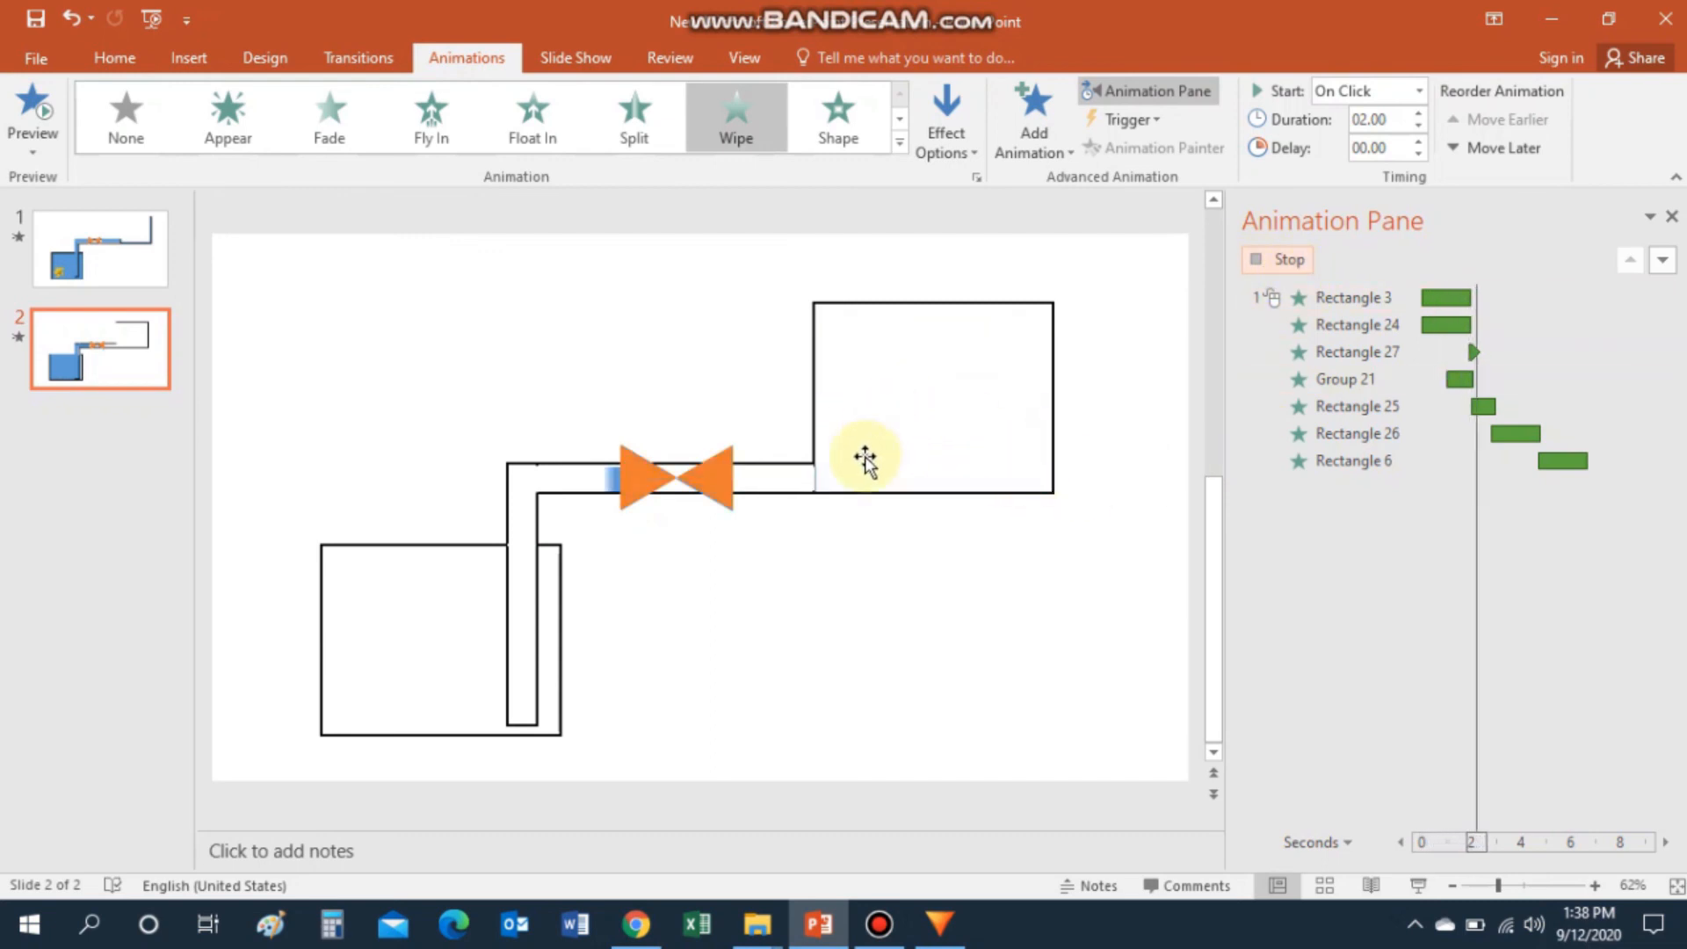
Try to refit the white rectangle over the blue pipe segment between the valve and the upper tank.
{"action": "left_click", "coordinate": [808, 489]}
{"action": "left_click", "coordinate": [813, 479]}
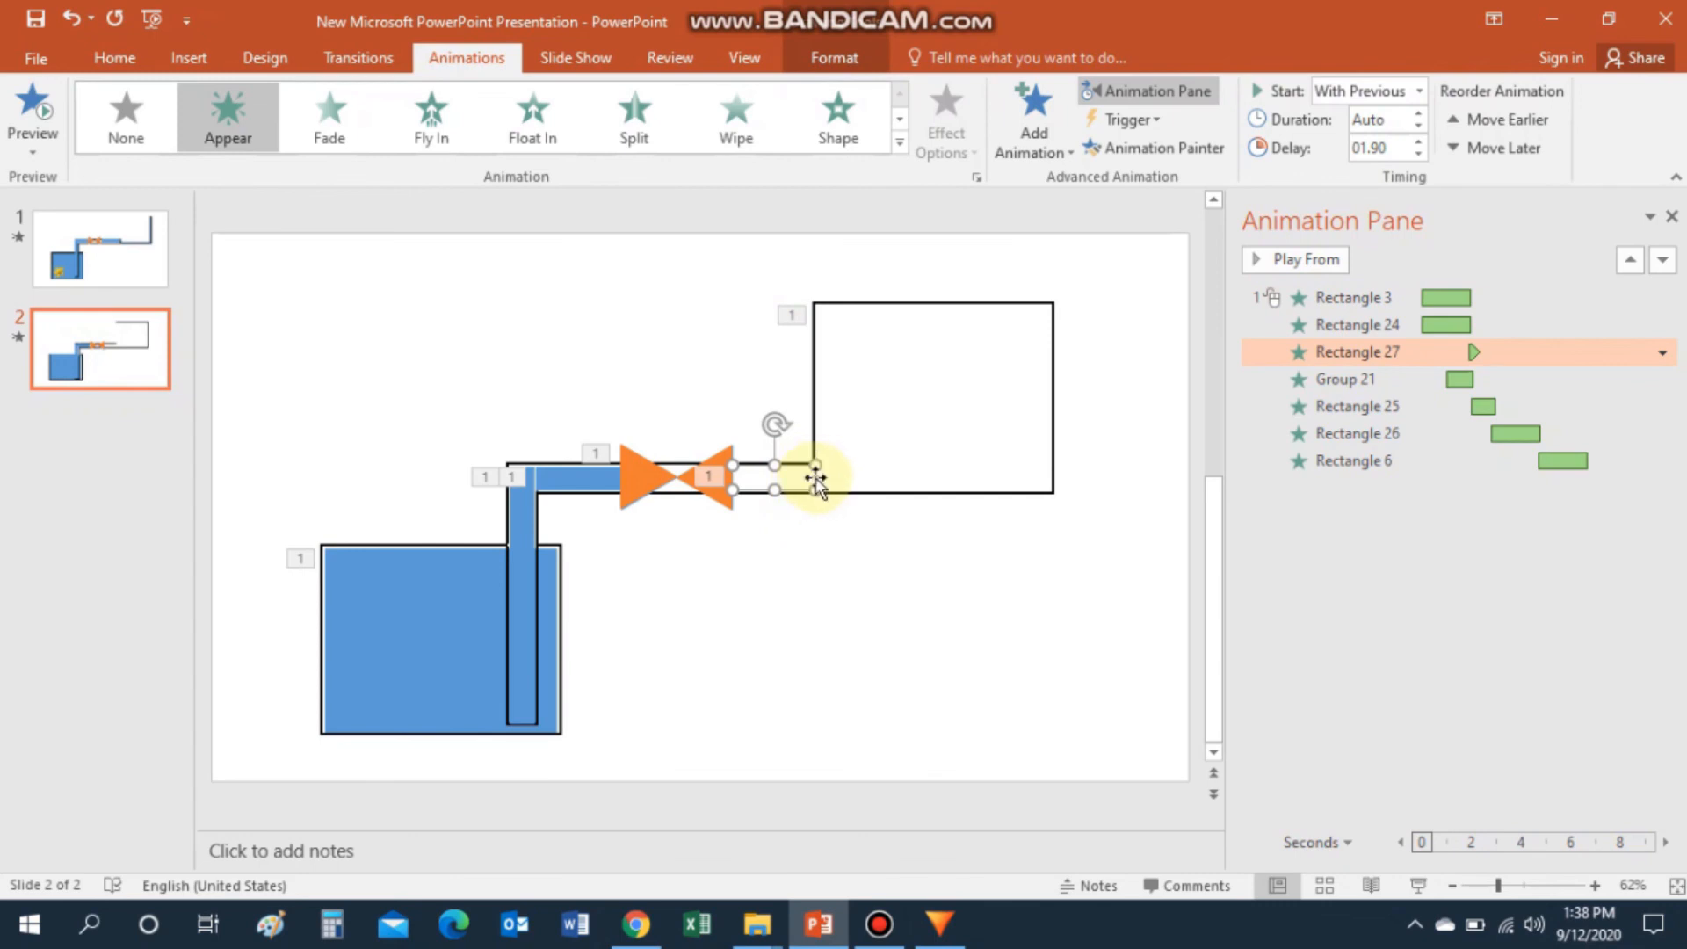
{"action": "left_click", "coordinate": [923, 583]}
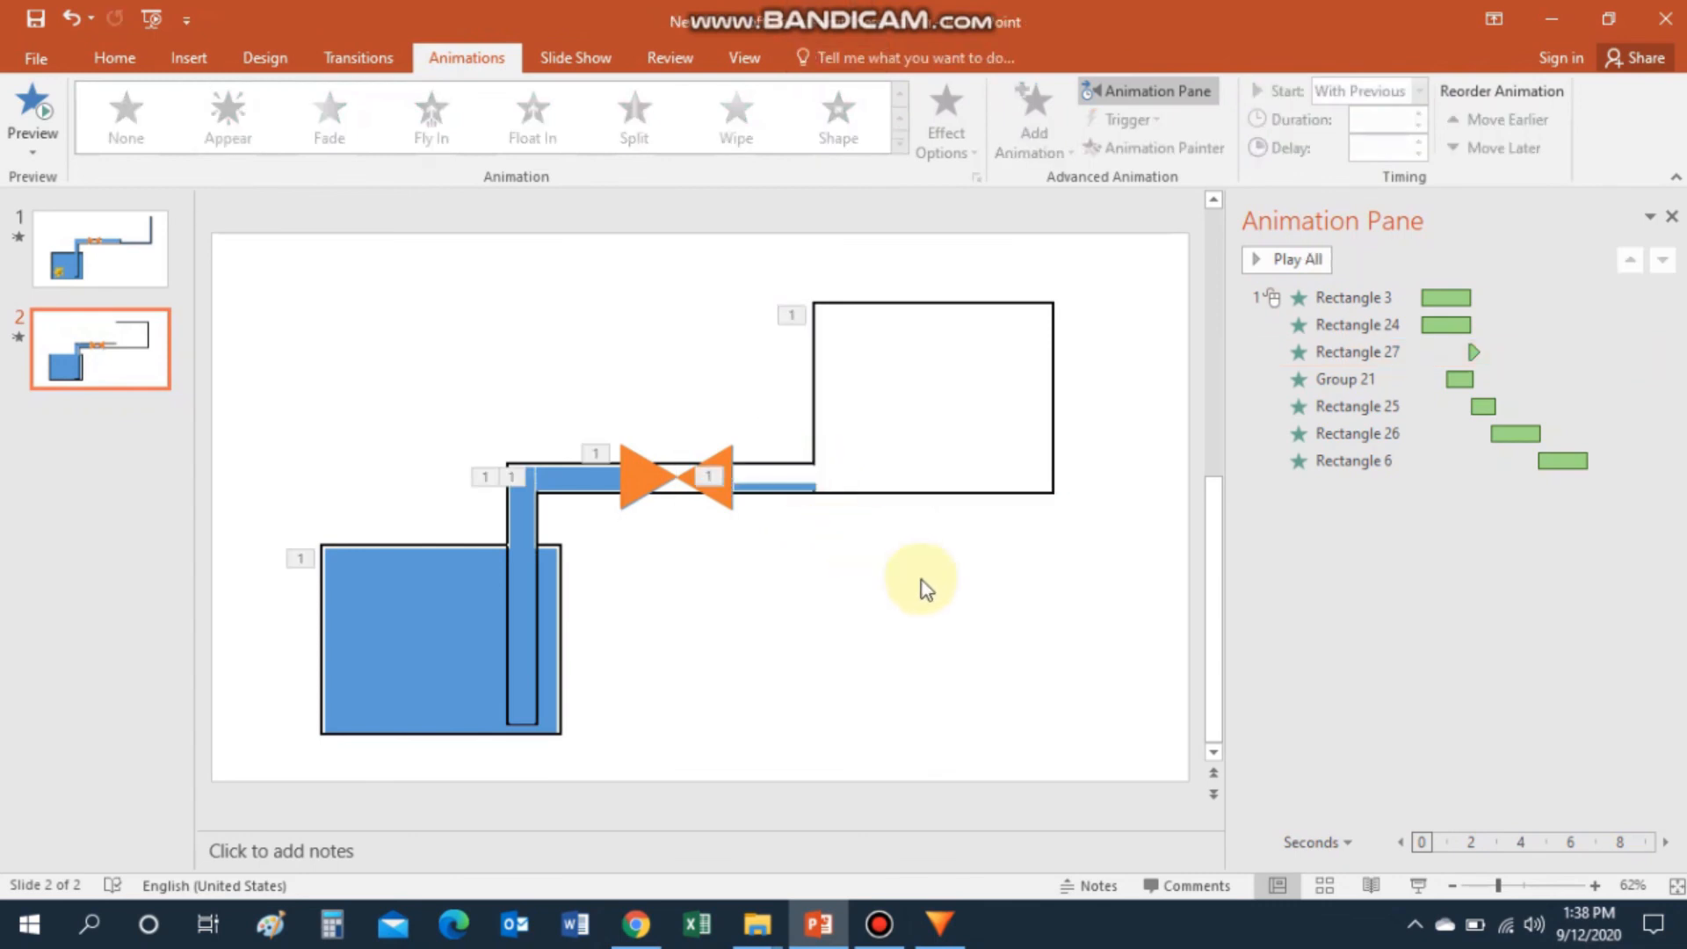
{"action": "left_click", "coordinate": [787, 487]}
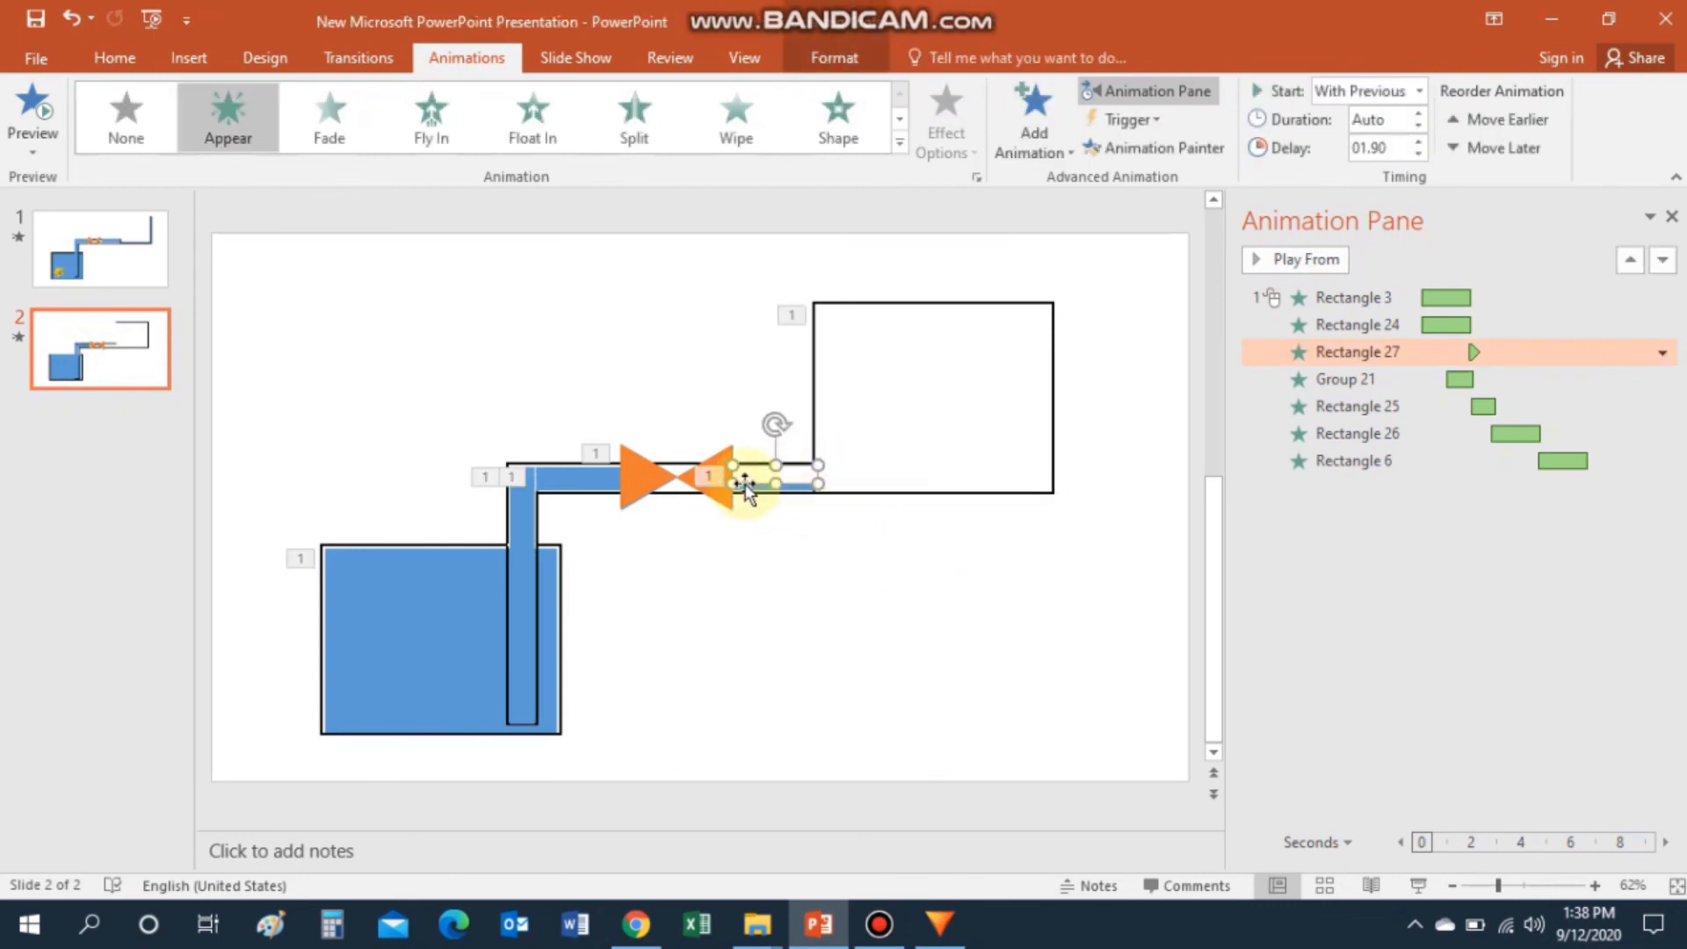
Stretch the white rectangle down and sideways to cover the whole blue pipe segment between the valve and the upper tank.
{"action": "scroll", "coordinate": [753, 482], "scroll_direction": "up", "scroll_amount": 5}
{"action": "left_click", "coordinate": [705, 550]}
{"action": "scroll", "coordinate": [705, 550], "scroll_direction": "down", "scroll_amount": 5}
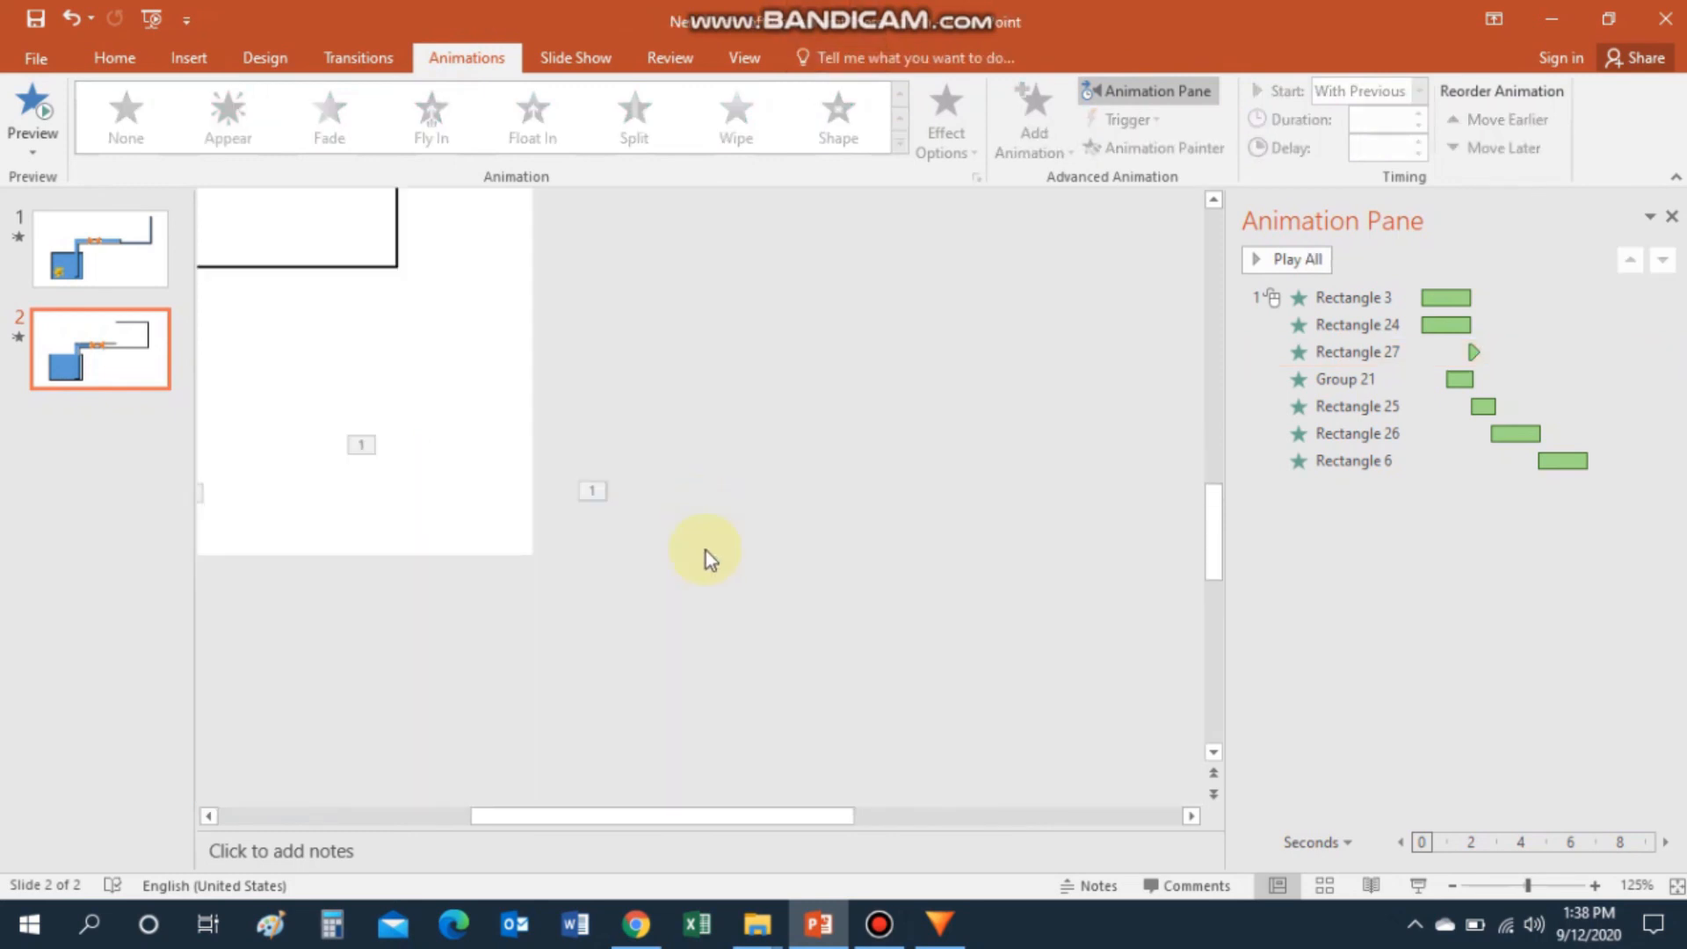
{"action": "left_click_drag", "start_coordinate": [714, 813], "coordinate": [487, 787]}
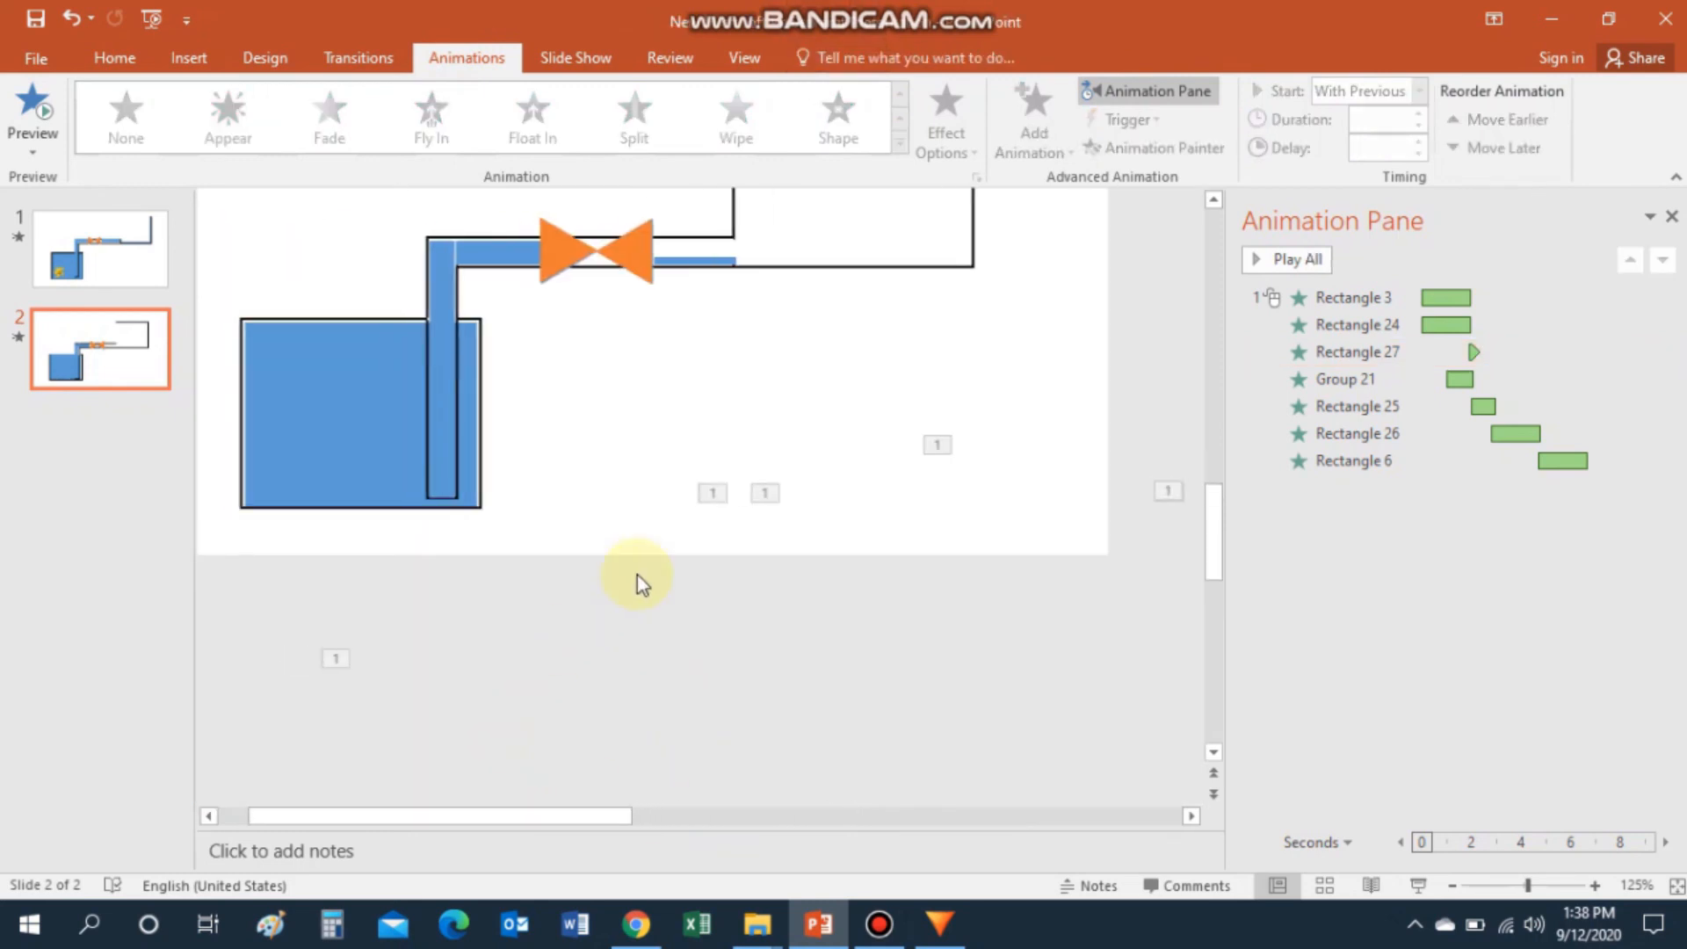
{"action": "scroll", "coordinate": [662, 233], "scroll_direction": "up", "scroll_amount": 1}
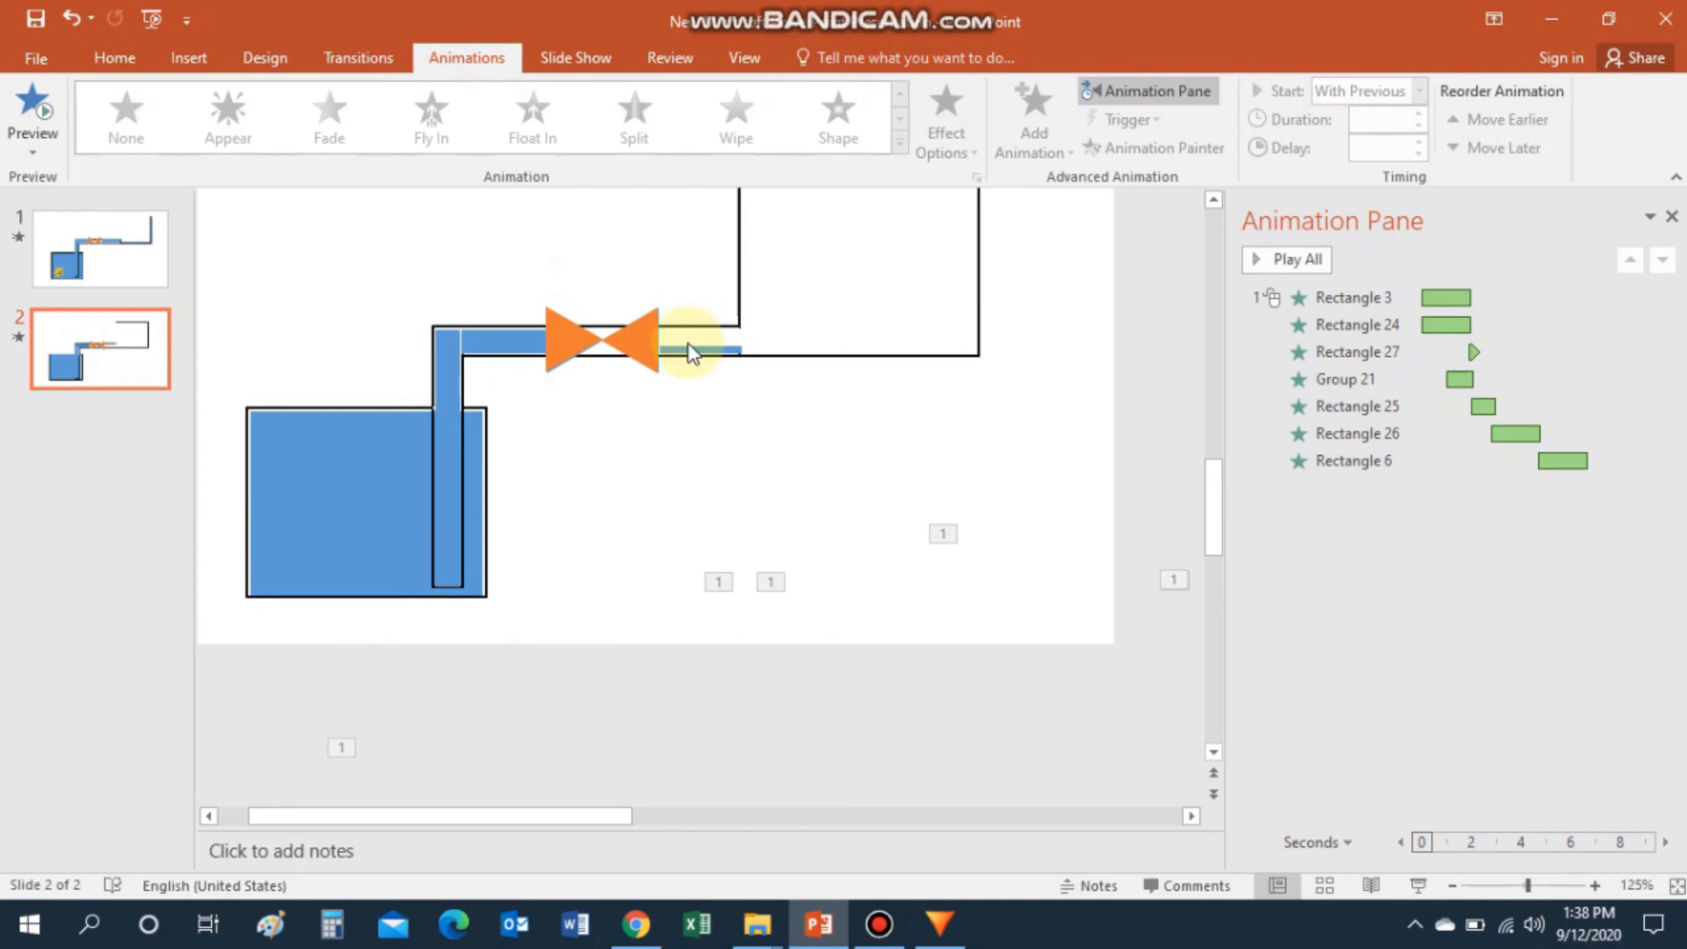
{"action": "scroll", "coordinate": [1004, 564], "scroll_direction": "down", "scroll_amount": 3}
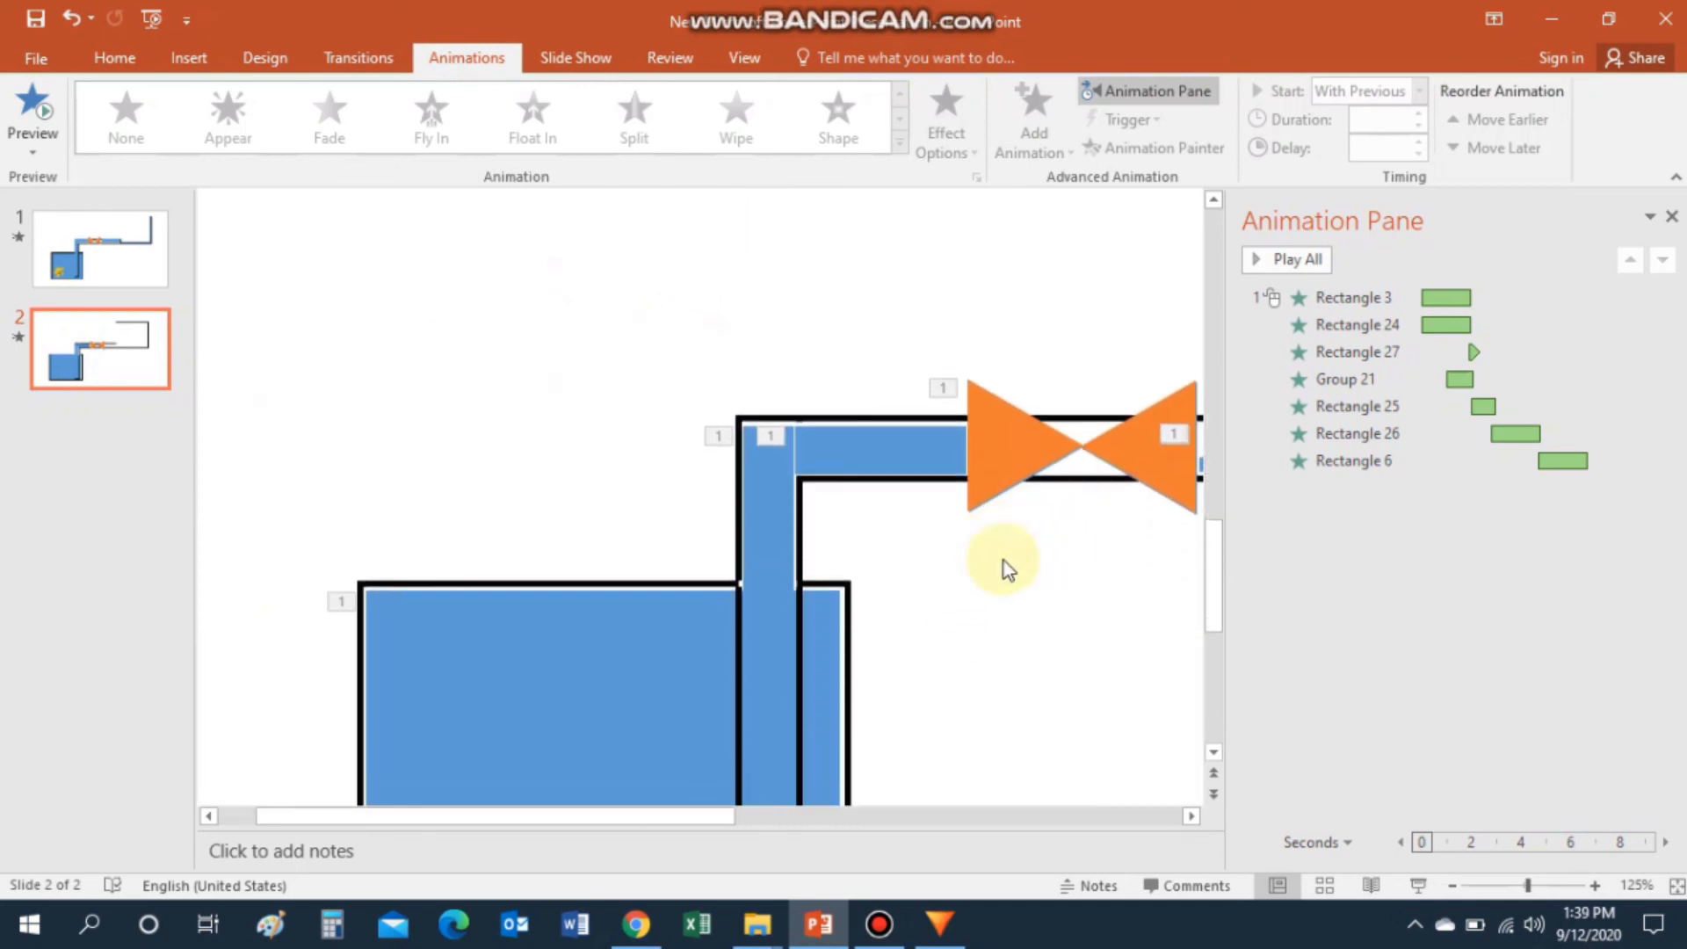
{"action": "left_click_drag", "start_coordinate": [693, 817], "coordinate": [844, 817]}
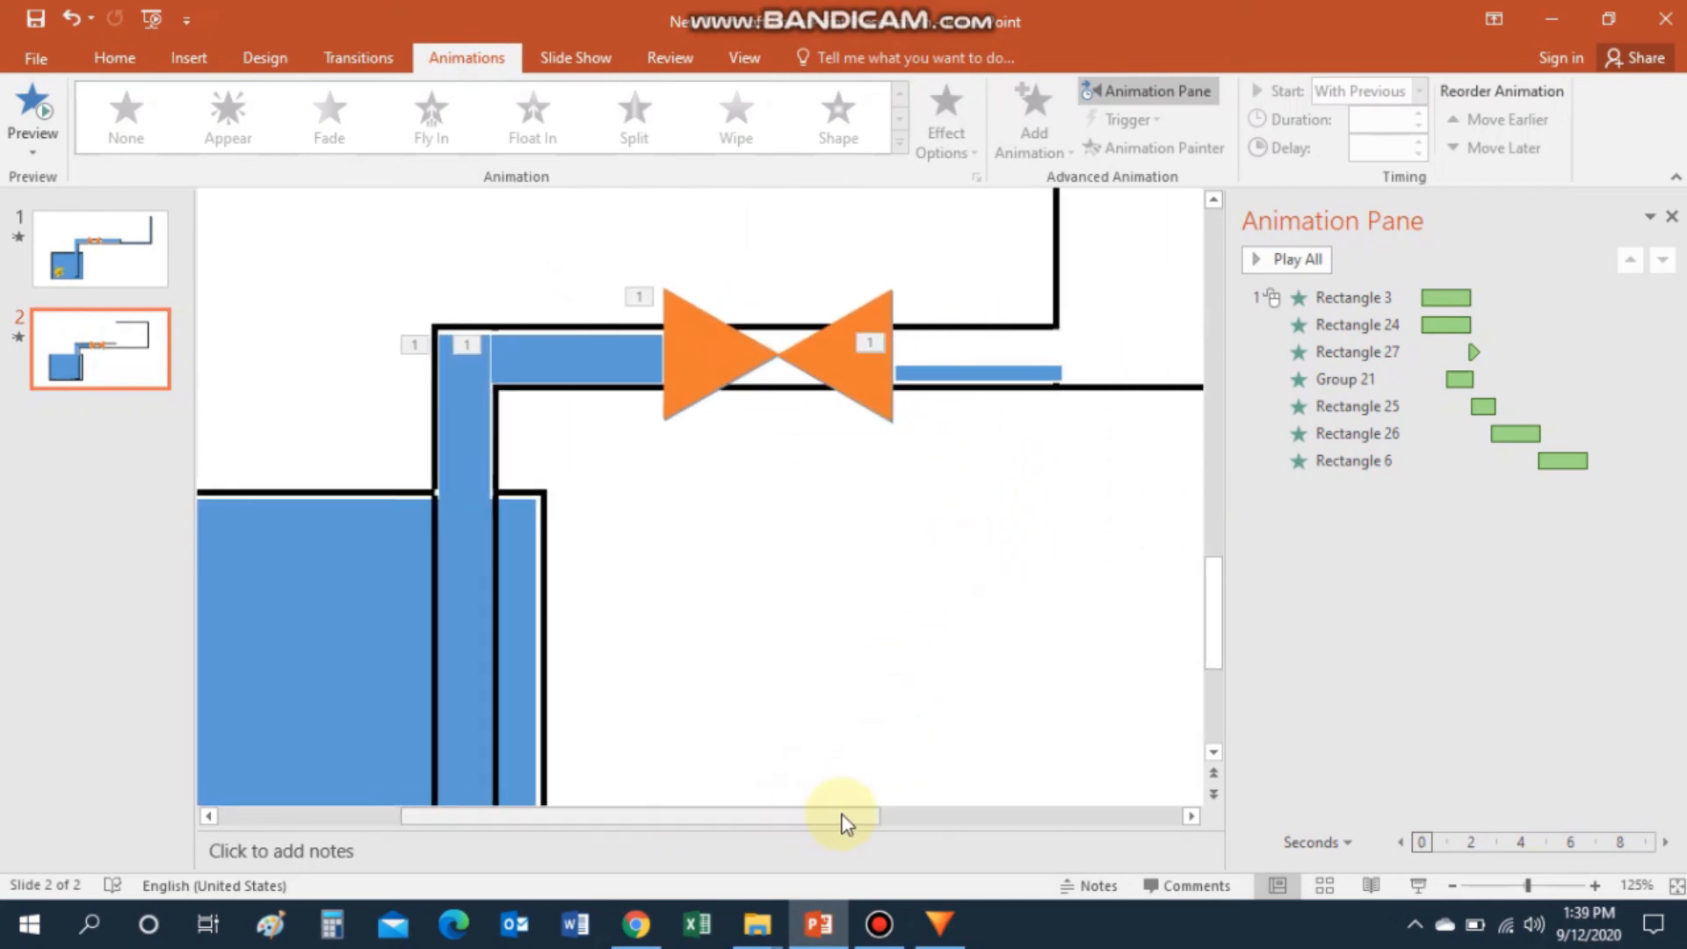
{"action": "left_click", "coordinate": [937, 357]}
{"action": "left_click_drag", "start_coordinate": [915, 365], "coordinate": [915, 384]}
{"action": "left_click", "coordinate": [942, 361]}
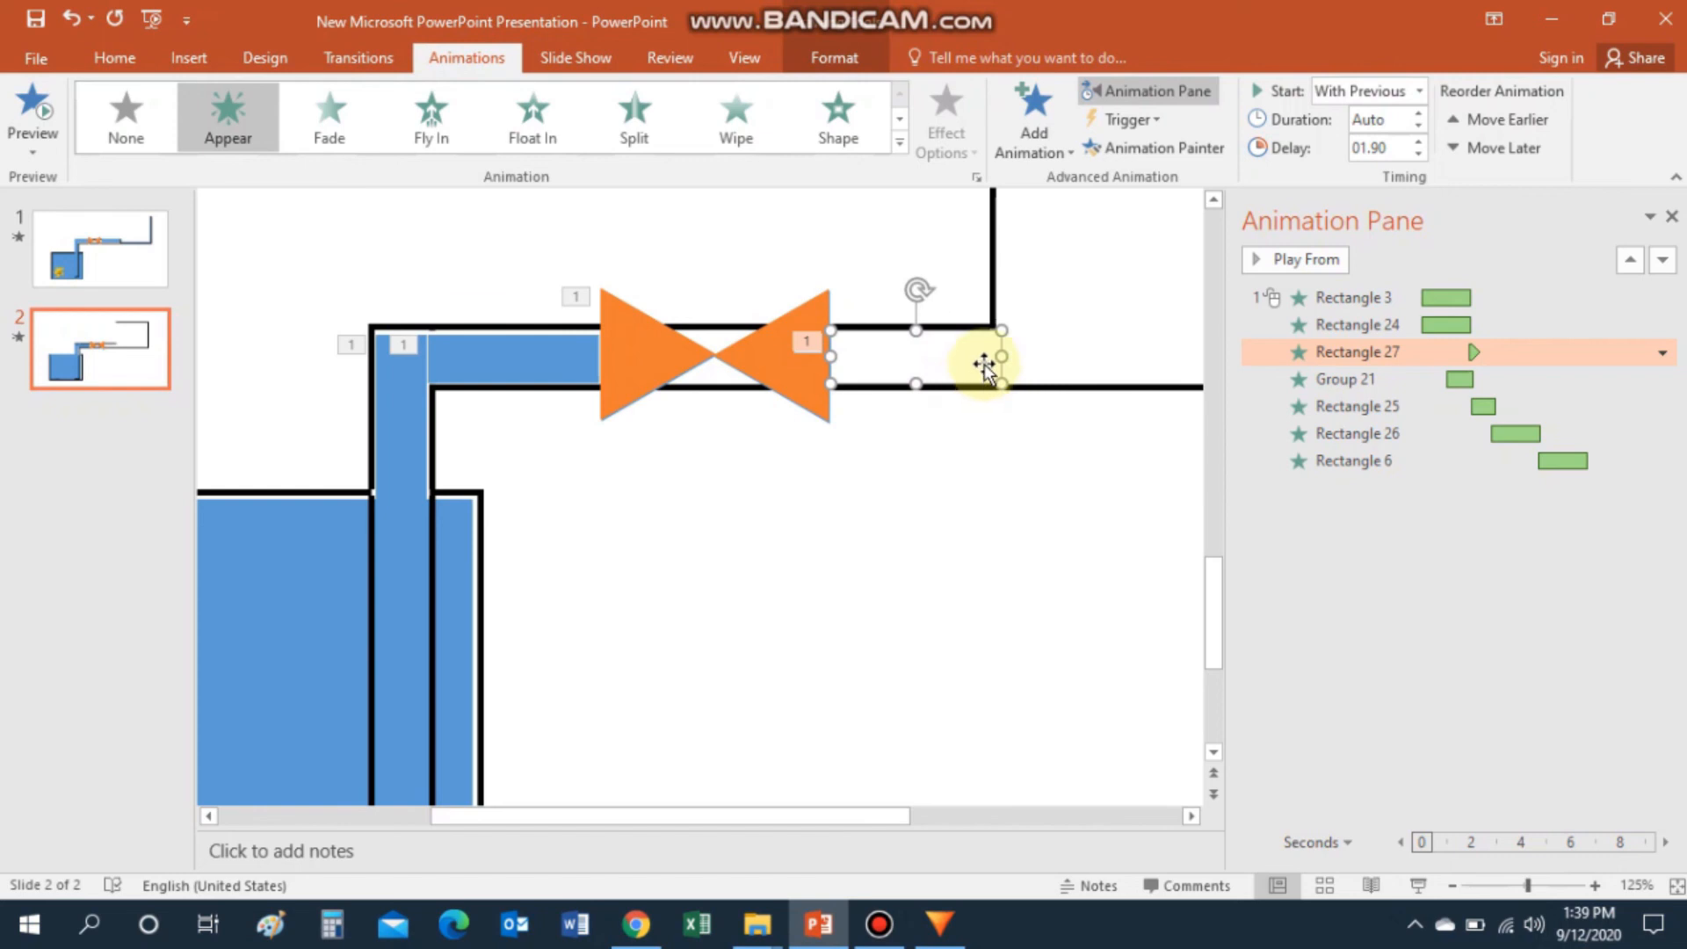
{"action": "left_click_drag", "start_coordinate": [1001, 356], "coordinate": [1007, 350]}
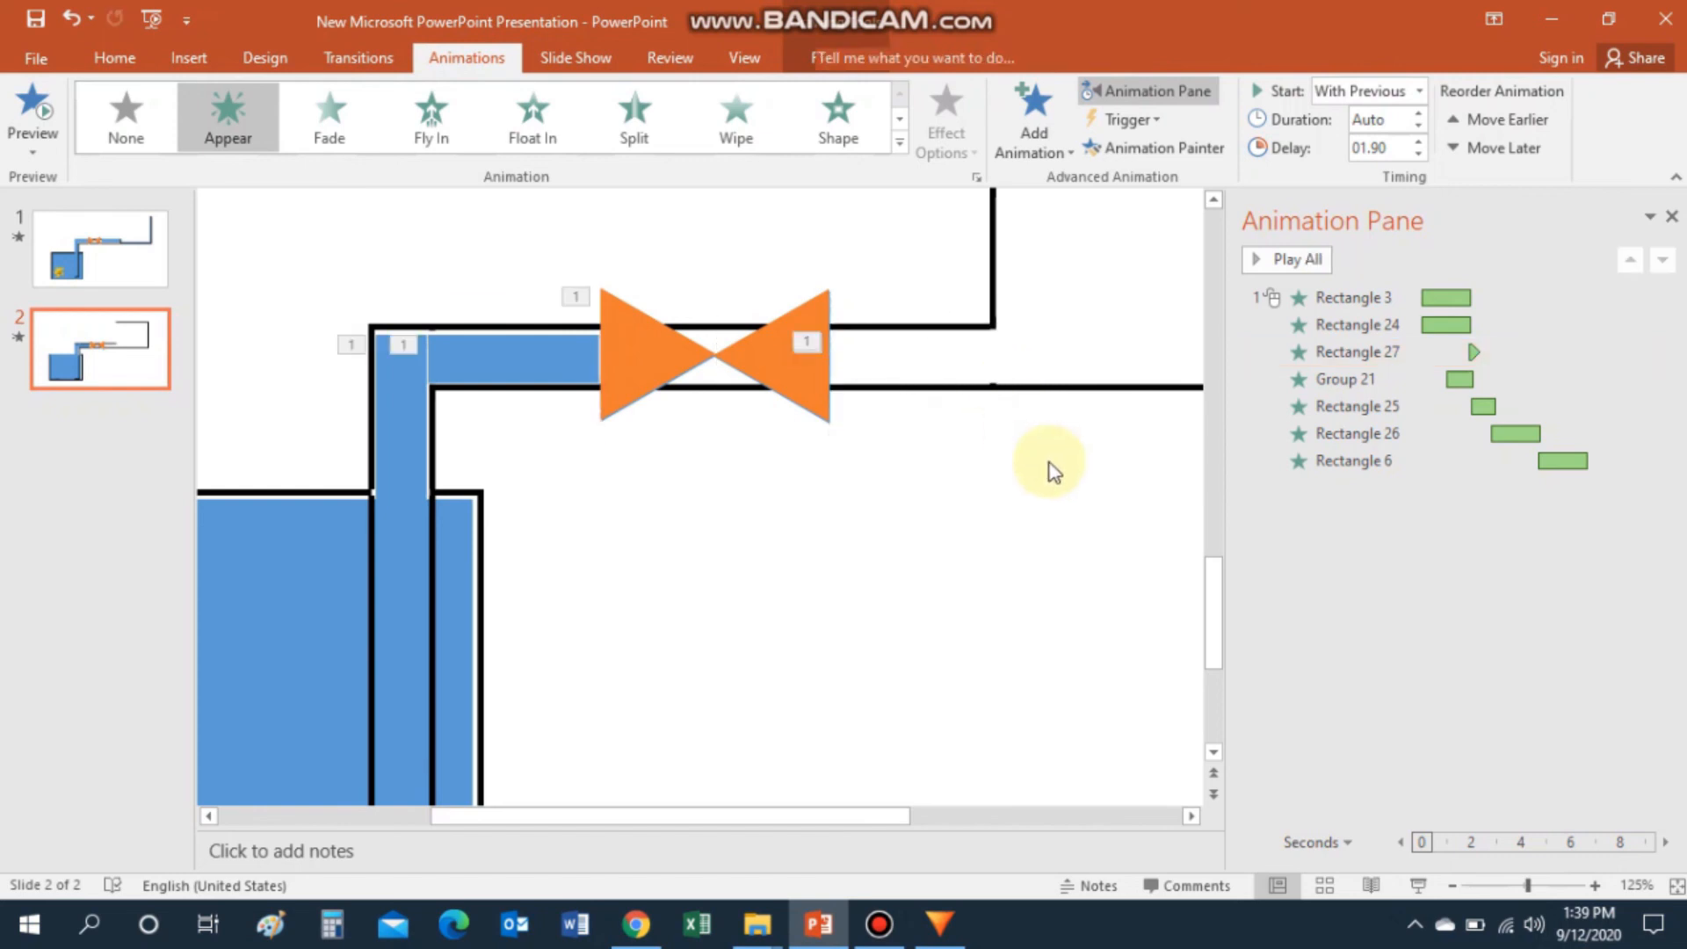
Set Rectangle 27's animation delay to 2.1 seconds and preview the animations from Rectangle 3.
{"action": "left_click", "coordinate": [1474, 351]}
{"action": "left_click_drag", "start_coordinate": [1475, 352], "coordinate": [1478, 351]}
{"action": "left_click", "coordinate": [1484, 348]}
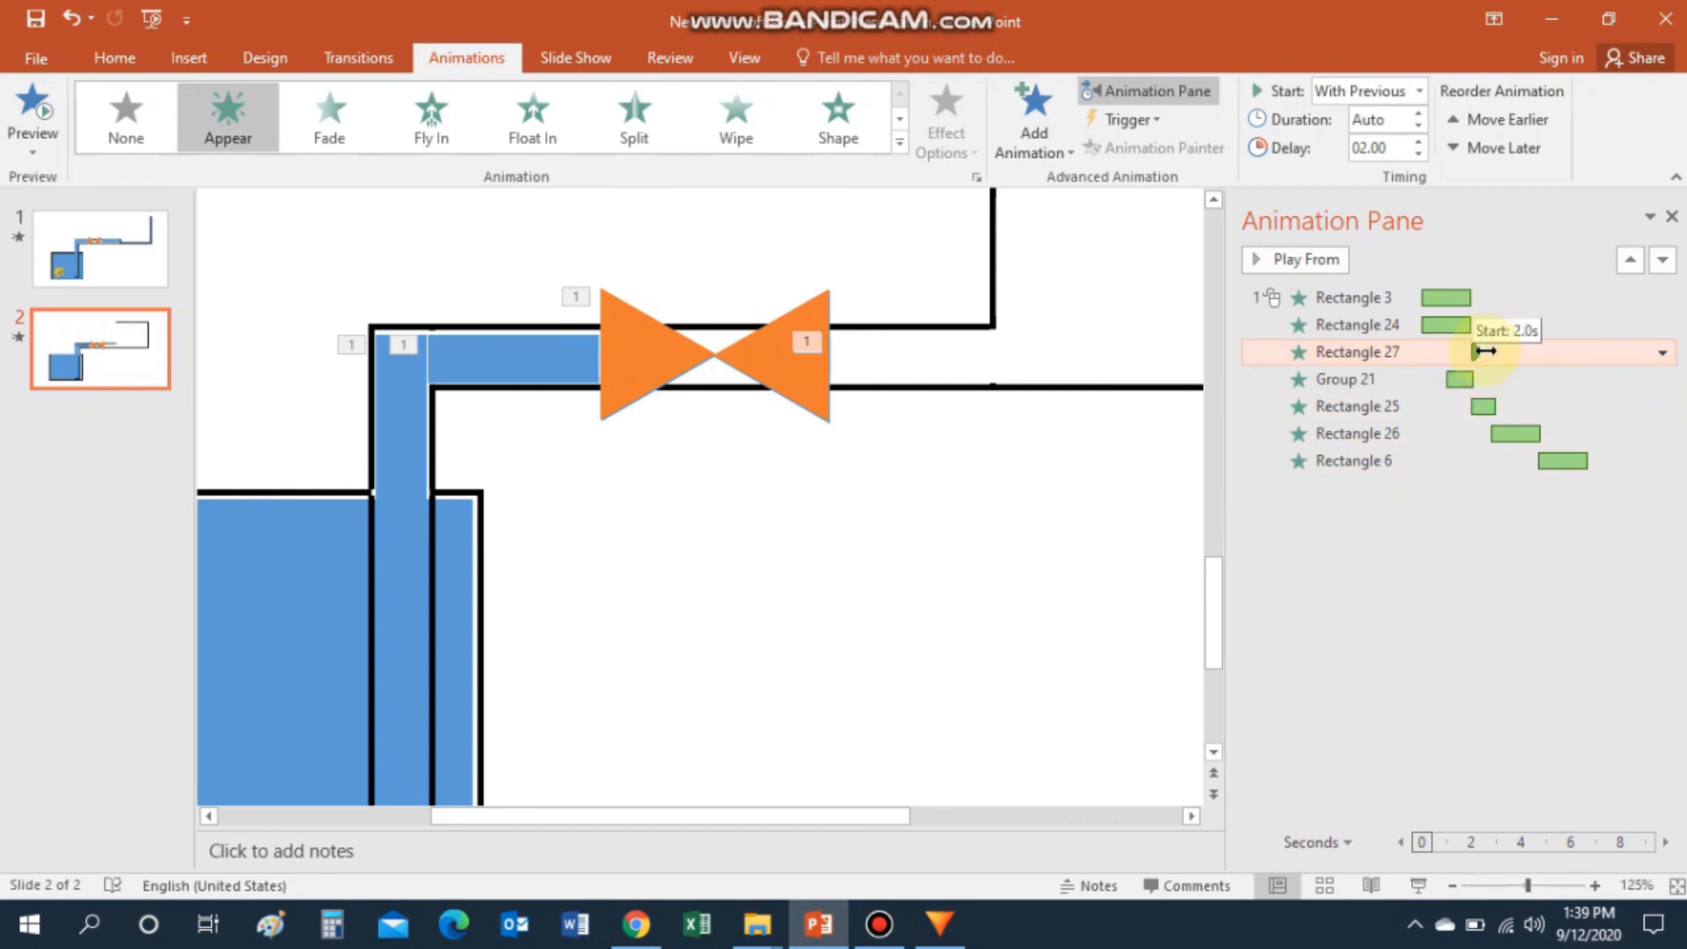
{"action": "left_click_drag", "start_coordinate": [1487, 351], "coordinate": [1486, 352]}
{"action": "left_click", "coordinate": [1107, 505]}
{"action": "scroll", "coordinate": [1122, 493], "scroll_direction": "down", "scroll_amount": 5}
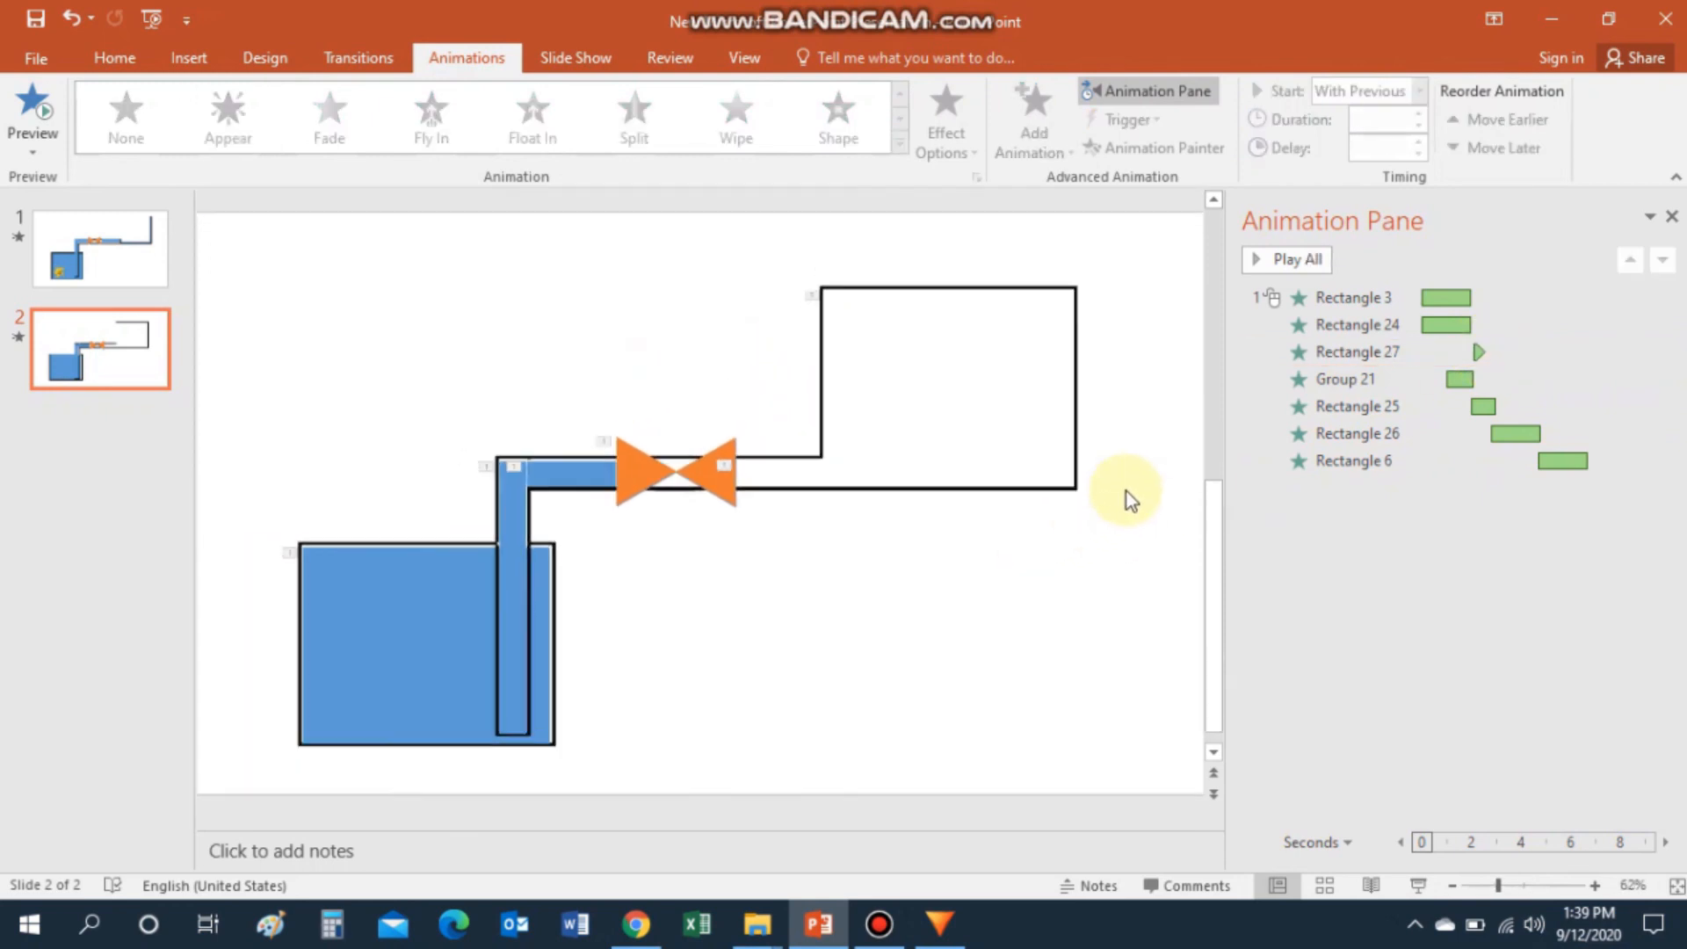
{"action": "left_click", "coordinate": [1340, 299]}
{"action": "left_click", "coordinate": [1261, 260]}
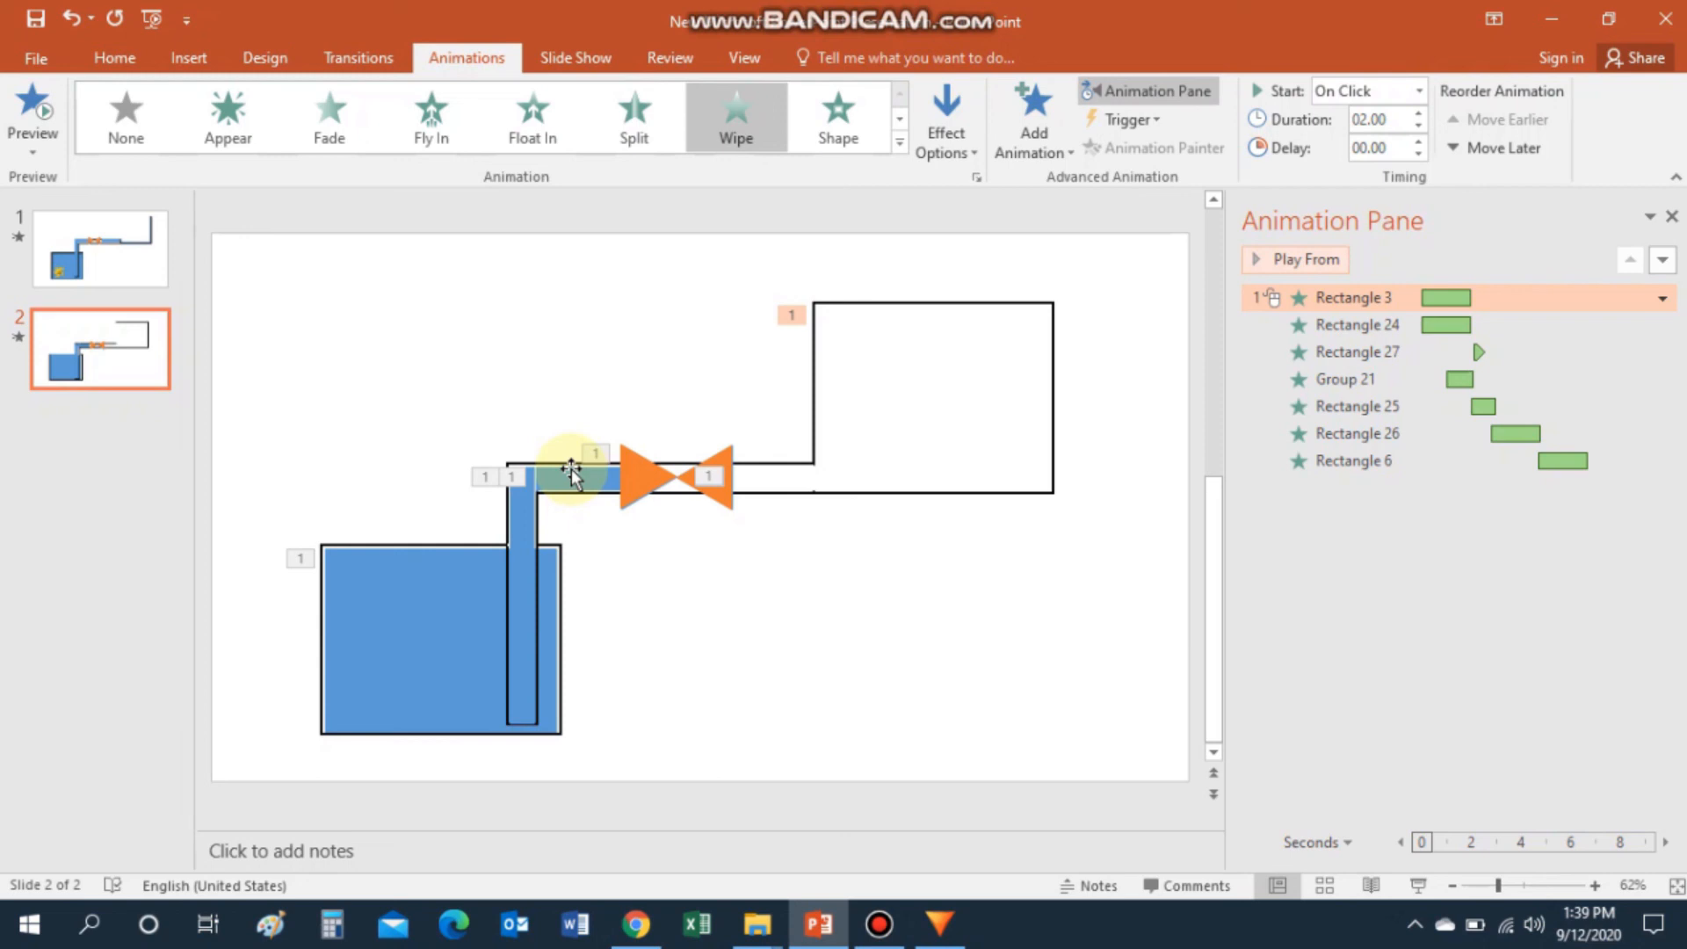
Copy the white rectangle and fit the copy over the blue pipe segment between the valve and the vertical pipe.
{"action": "left_click", "coordinate": [782, 478]}
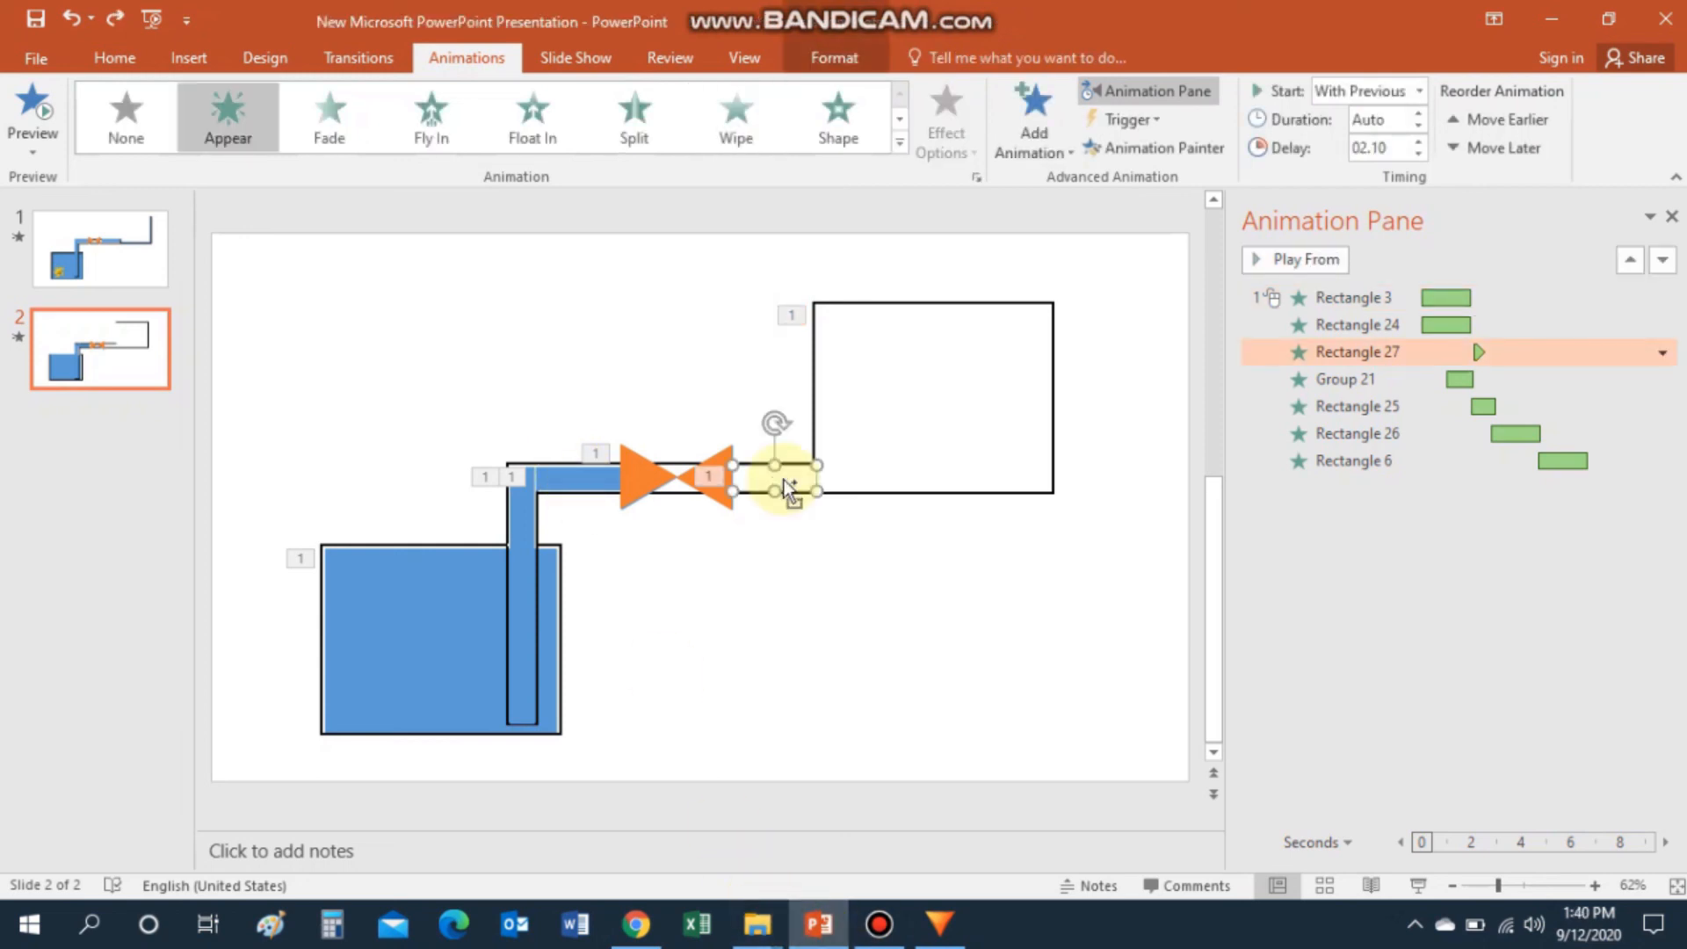
{"action": "key", "text": "ctrl+v"}
{"action": "left_click_drag", "start_coordinate": [796, 482], "coordinate": [594, 473]}
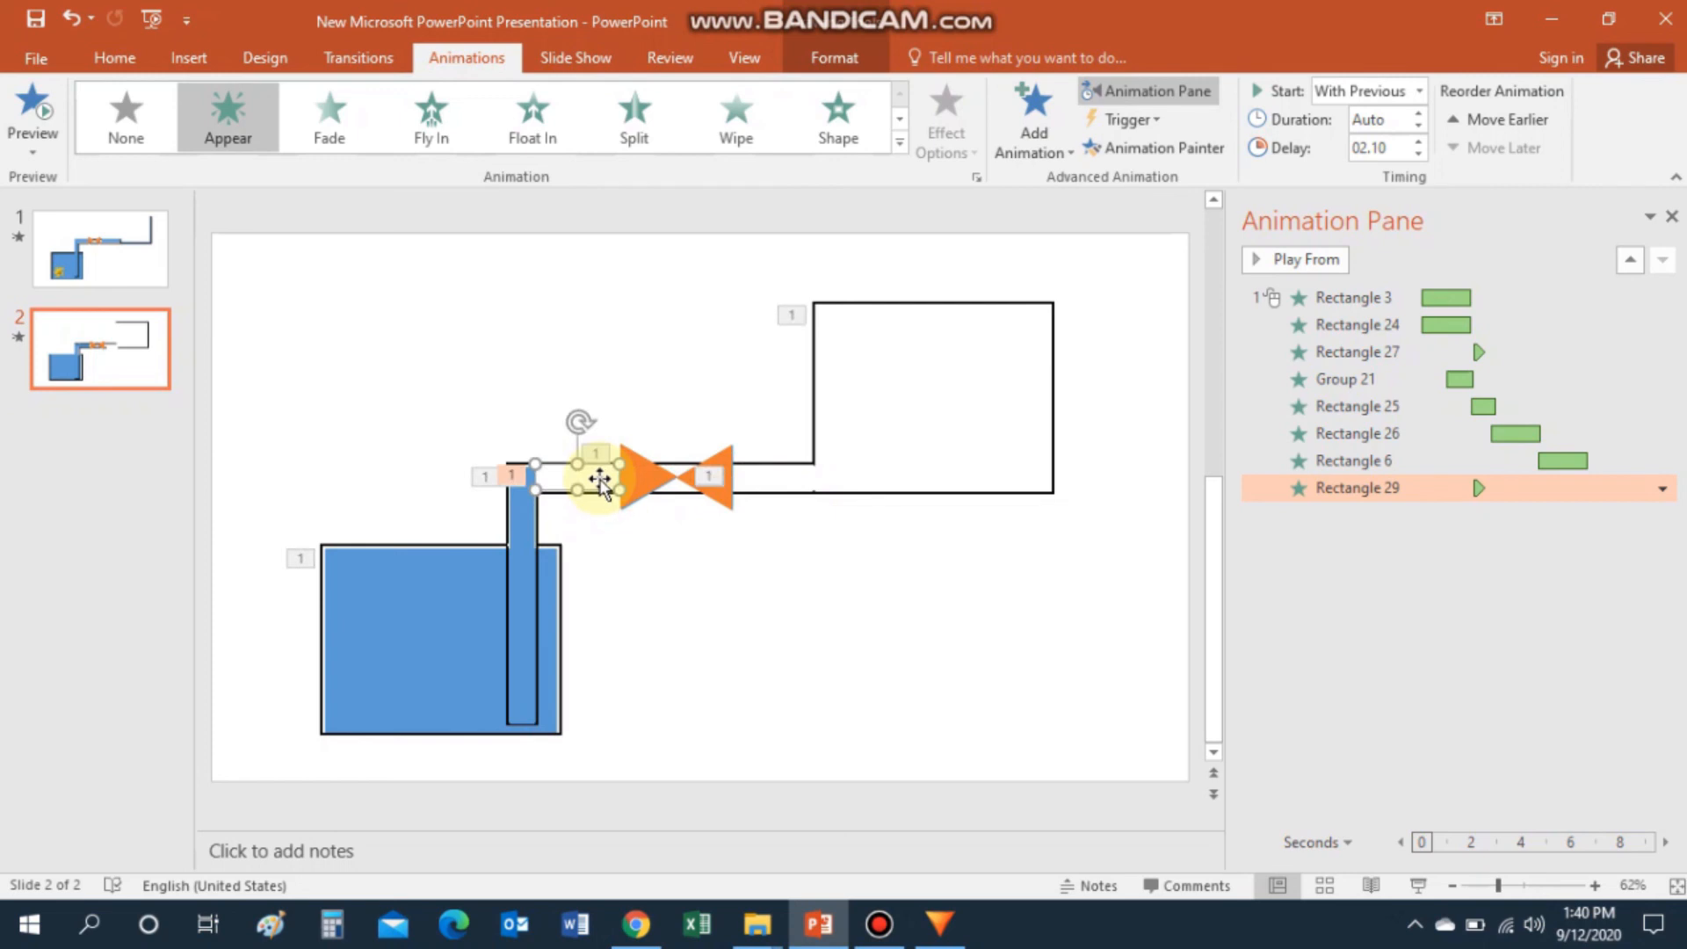
{"action": "scroll", "coordinate": [601, 479], "scroll_direction": "up", "scroll_amount": 2}
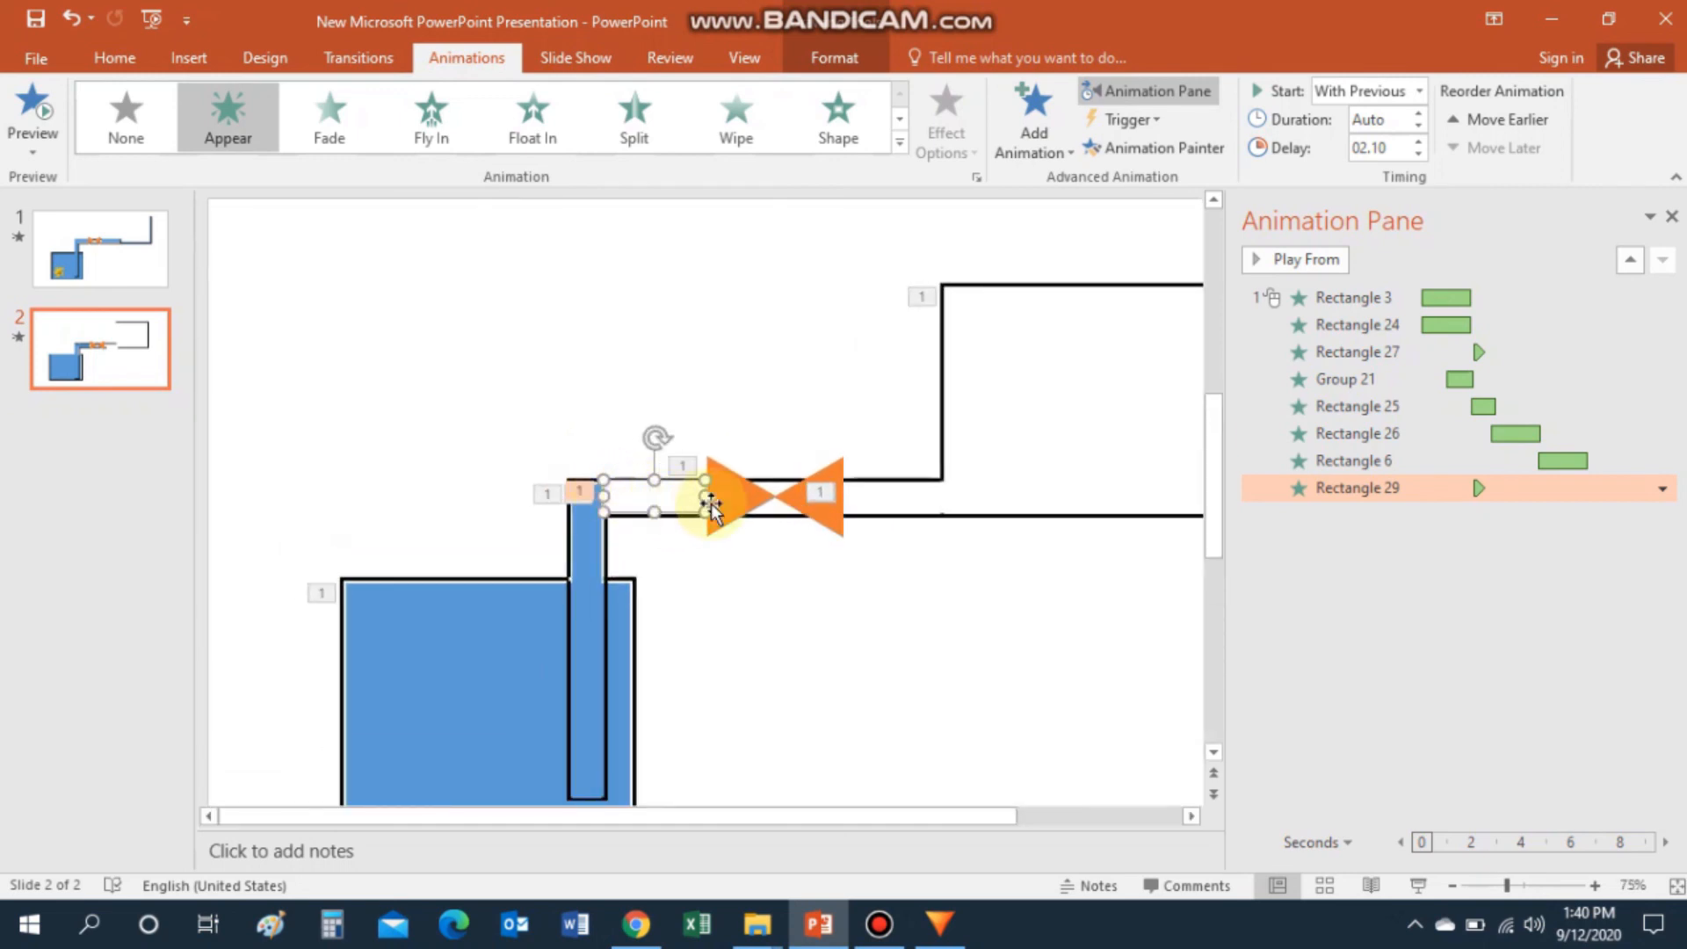
{"action": "left_click_drag", "start_coordinate": [707, 496], "coordinate": [709, 497]}
{"action": "left_click_drag", "start_coordinate": [603, 495], "coordinate": [604, 492]}
{"action": "left_click", "coordinate": [684, 561]}
{"action": "left_click", "coordinate": [653, 499]}
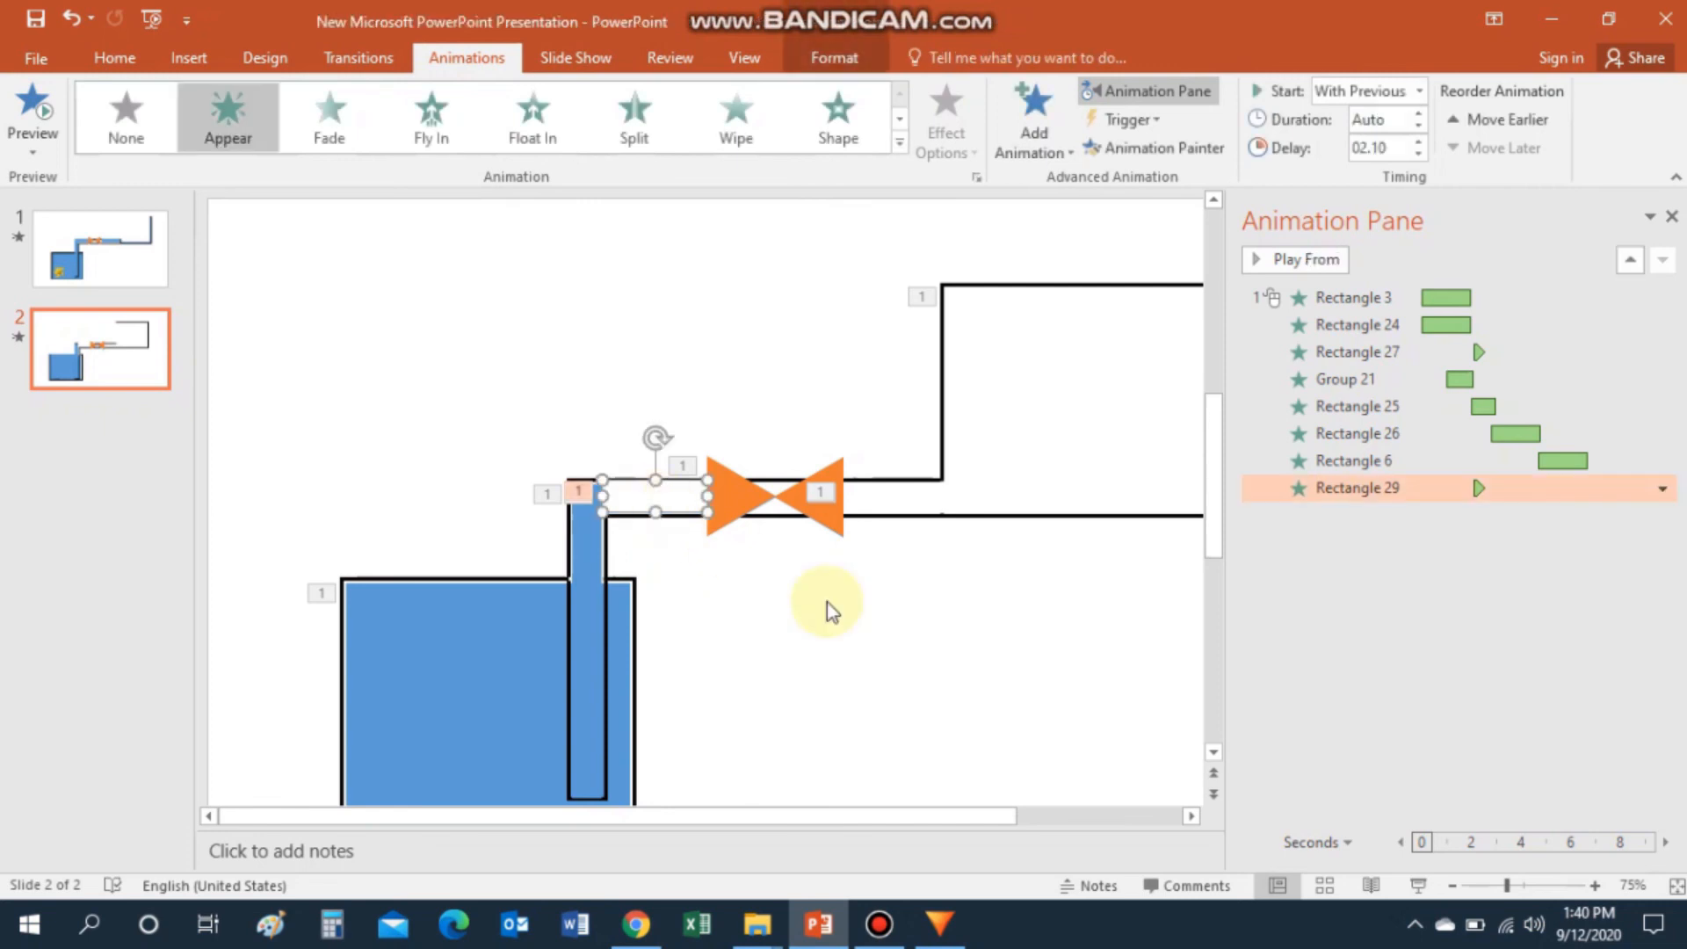
{"action": "left_click", "coordinate": [839, 603]}
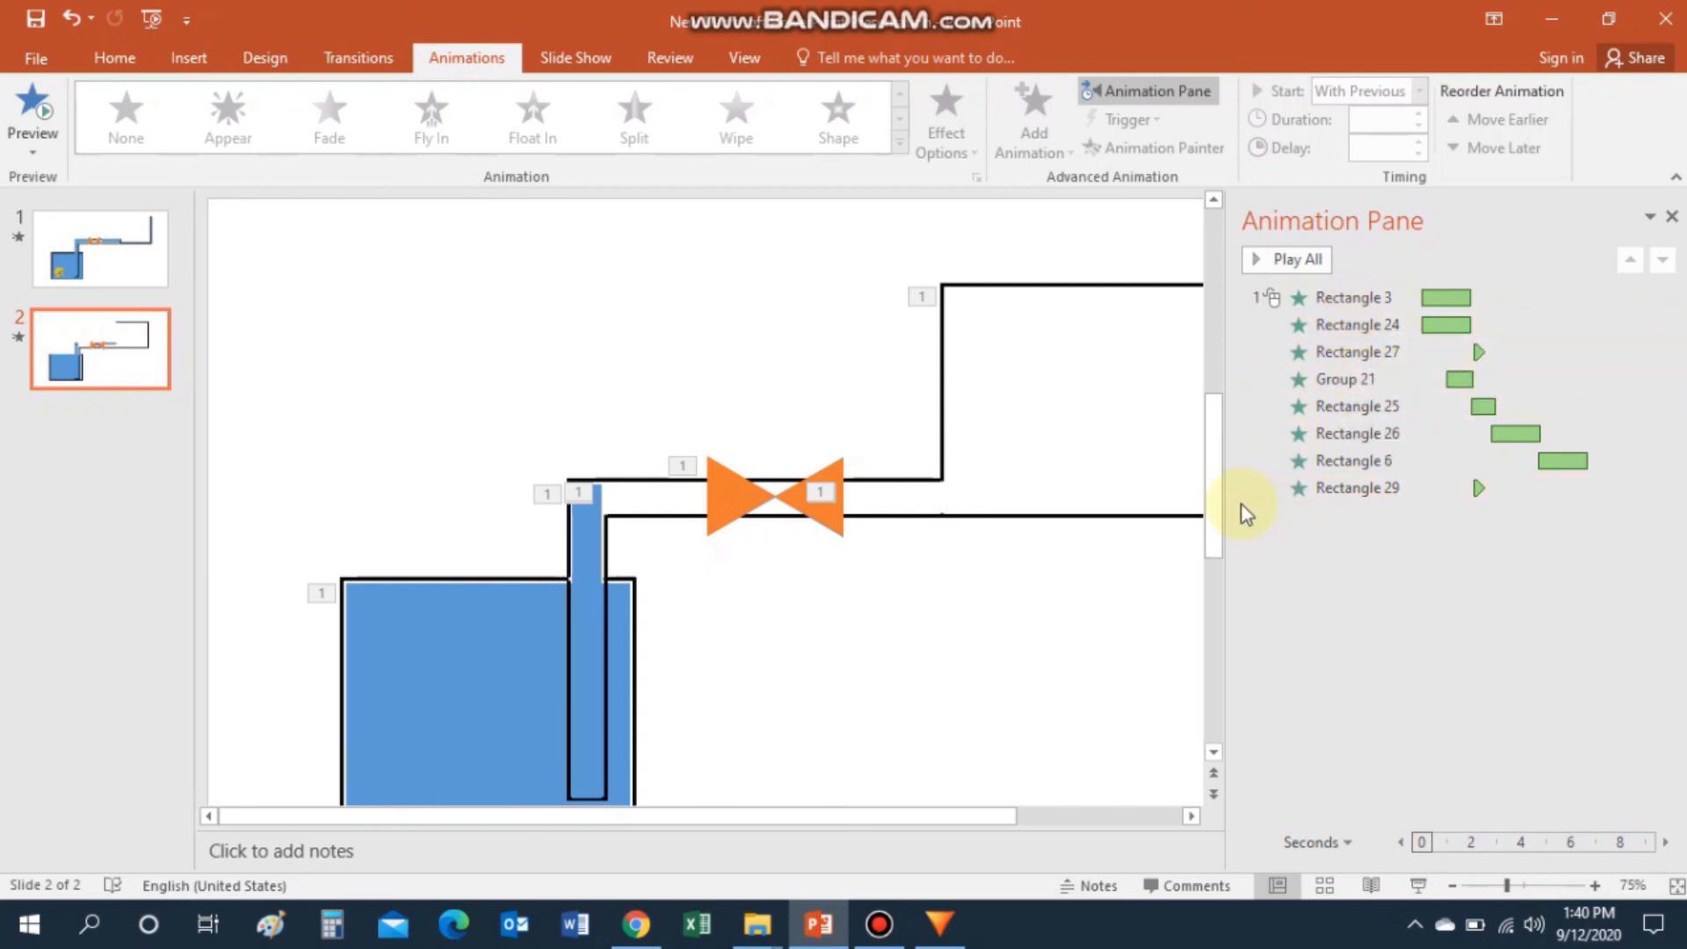
Reorder Rectangle 29's Appear effect directly after Group 21 and shift it to a 2.2-second delay.
{"action": "left_click", "coordinate": [1262, 488]}
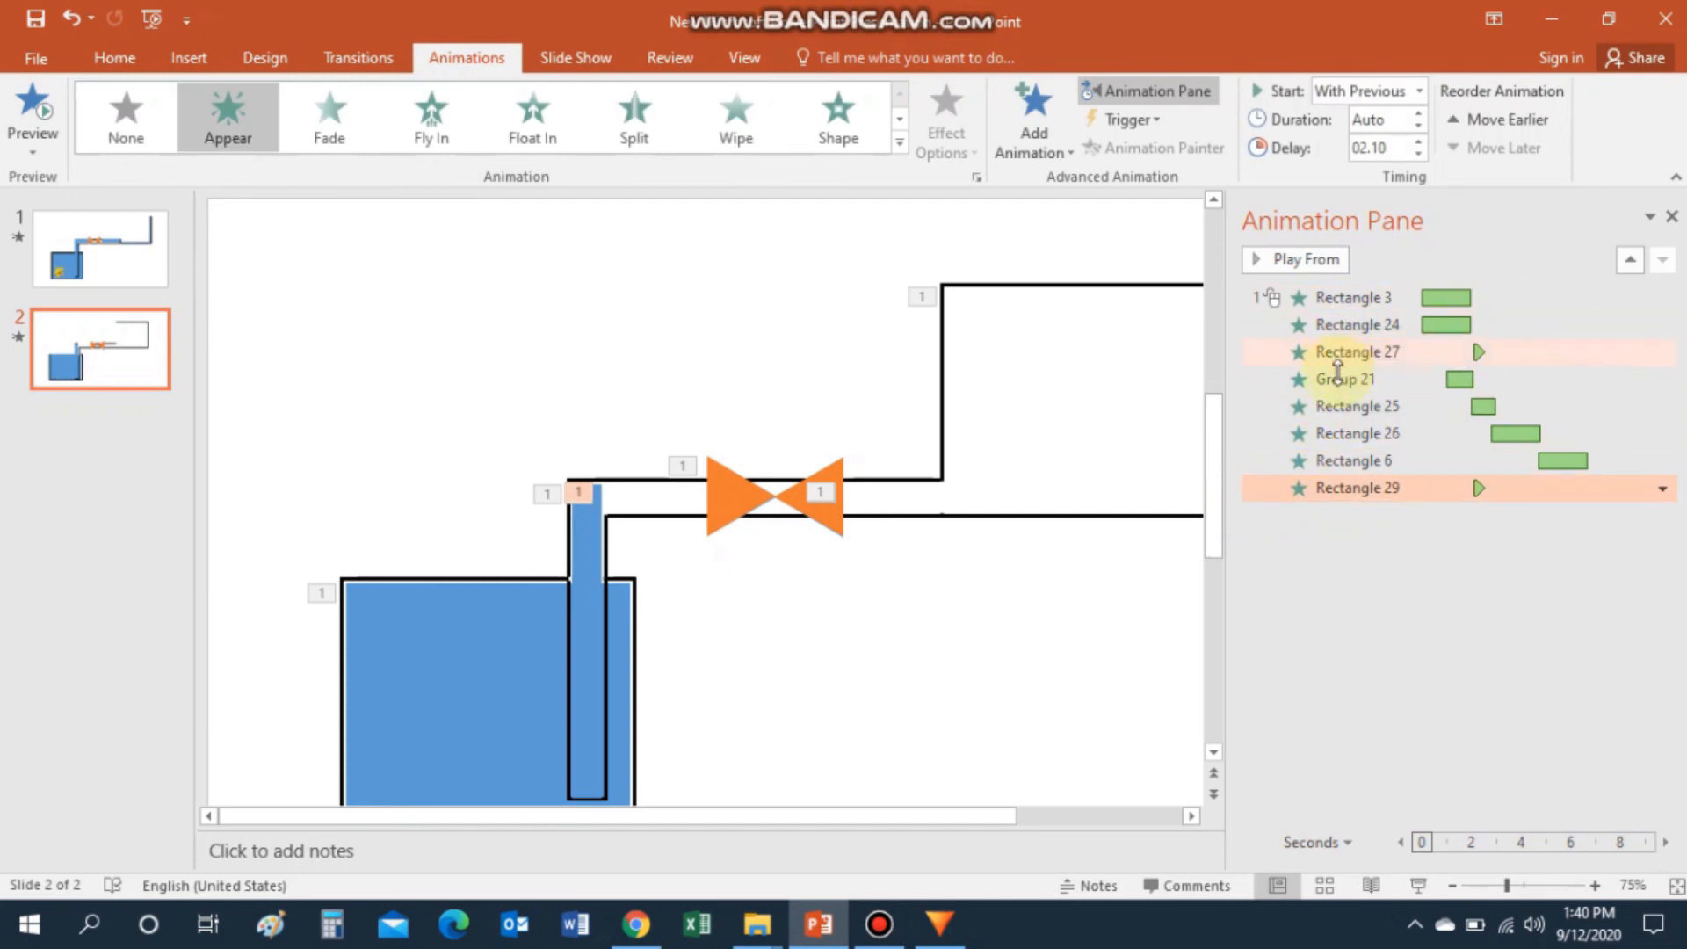
{"action": "left_click_drag", "start_coordinate": [1264, 488], "coordinate": [1264, 392]}
{"action": "mouse_move", "coordinate": [1483, 406]}
{"action": "left_mouse_down"}
{"action": "mouse_move", "coordinate": [1459, 409]}
{"action": "mouse_move", "coordinate": [1492, 405]}
{"action": "left_mouse_up"}
{"action": "left_click", "coordinate": [1036, 499]}
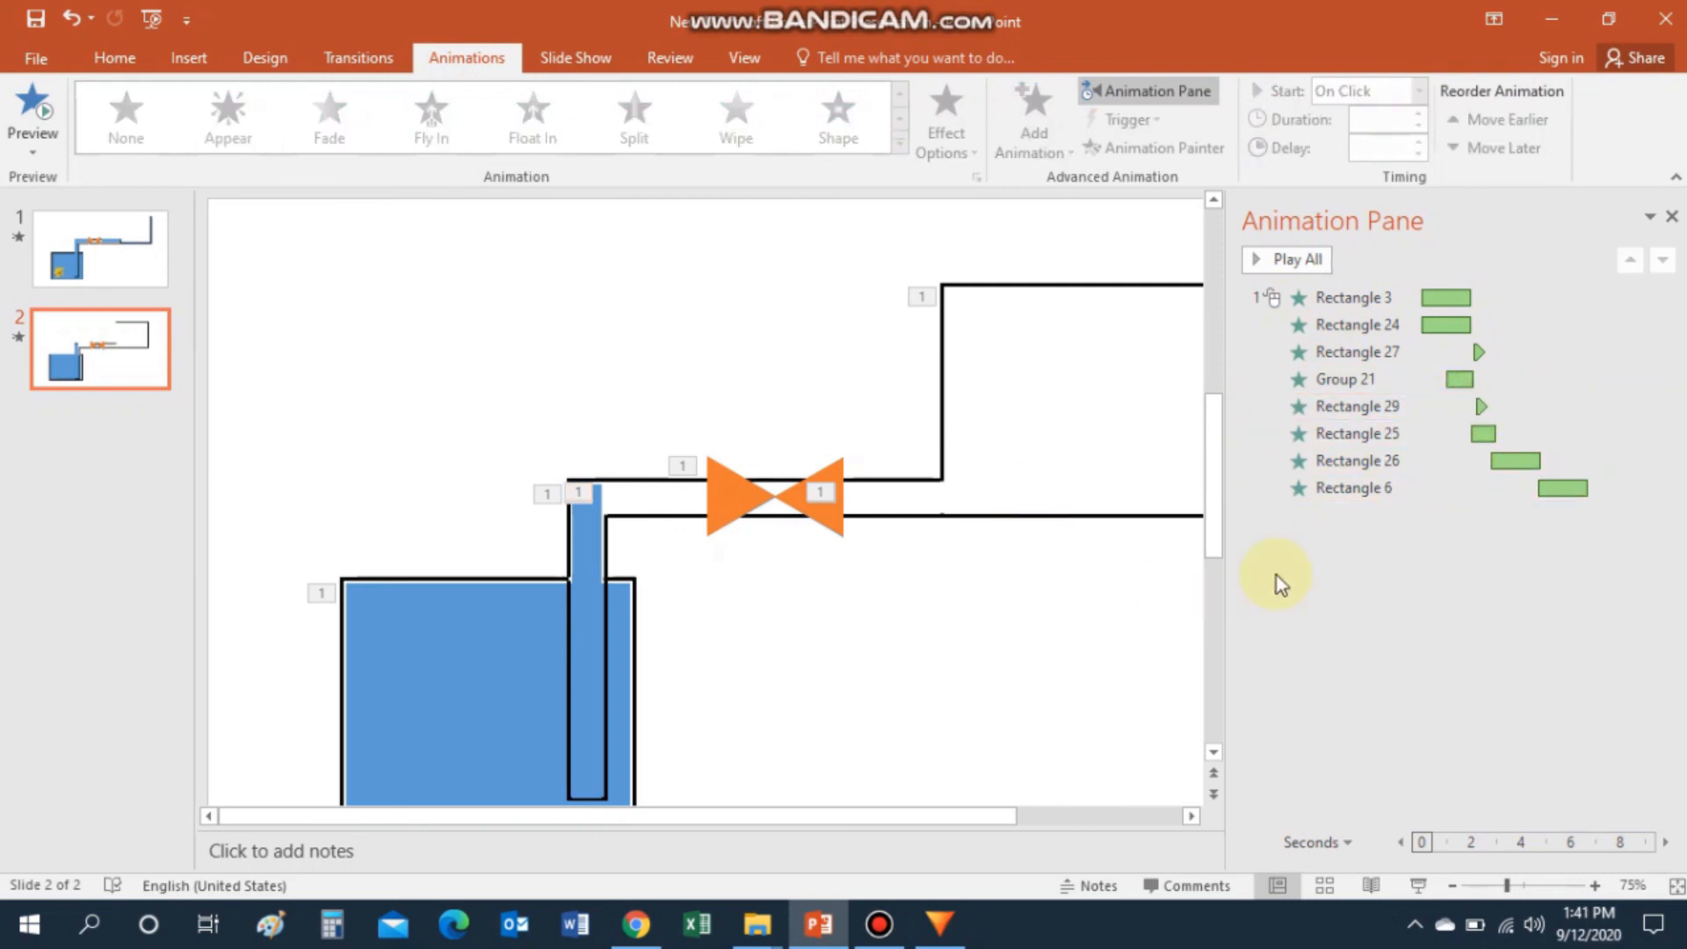
Copy the white rectangle again and fit the copy vertically over the blue pipe section above the lower tank.
{"action": "left_click", "coordinate": [582, 542]}
{"action": "left_click", "coordinate": [659, 507]}
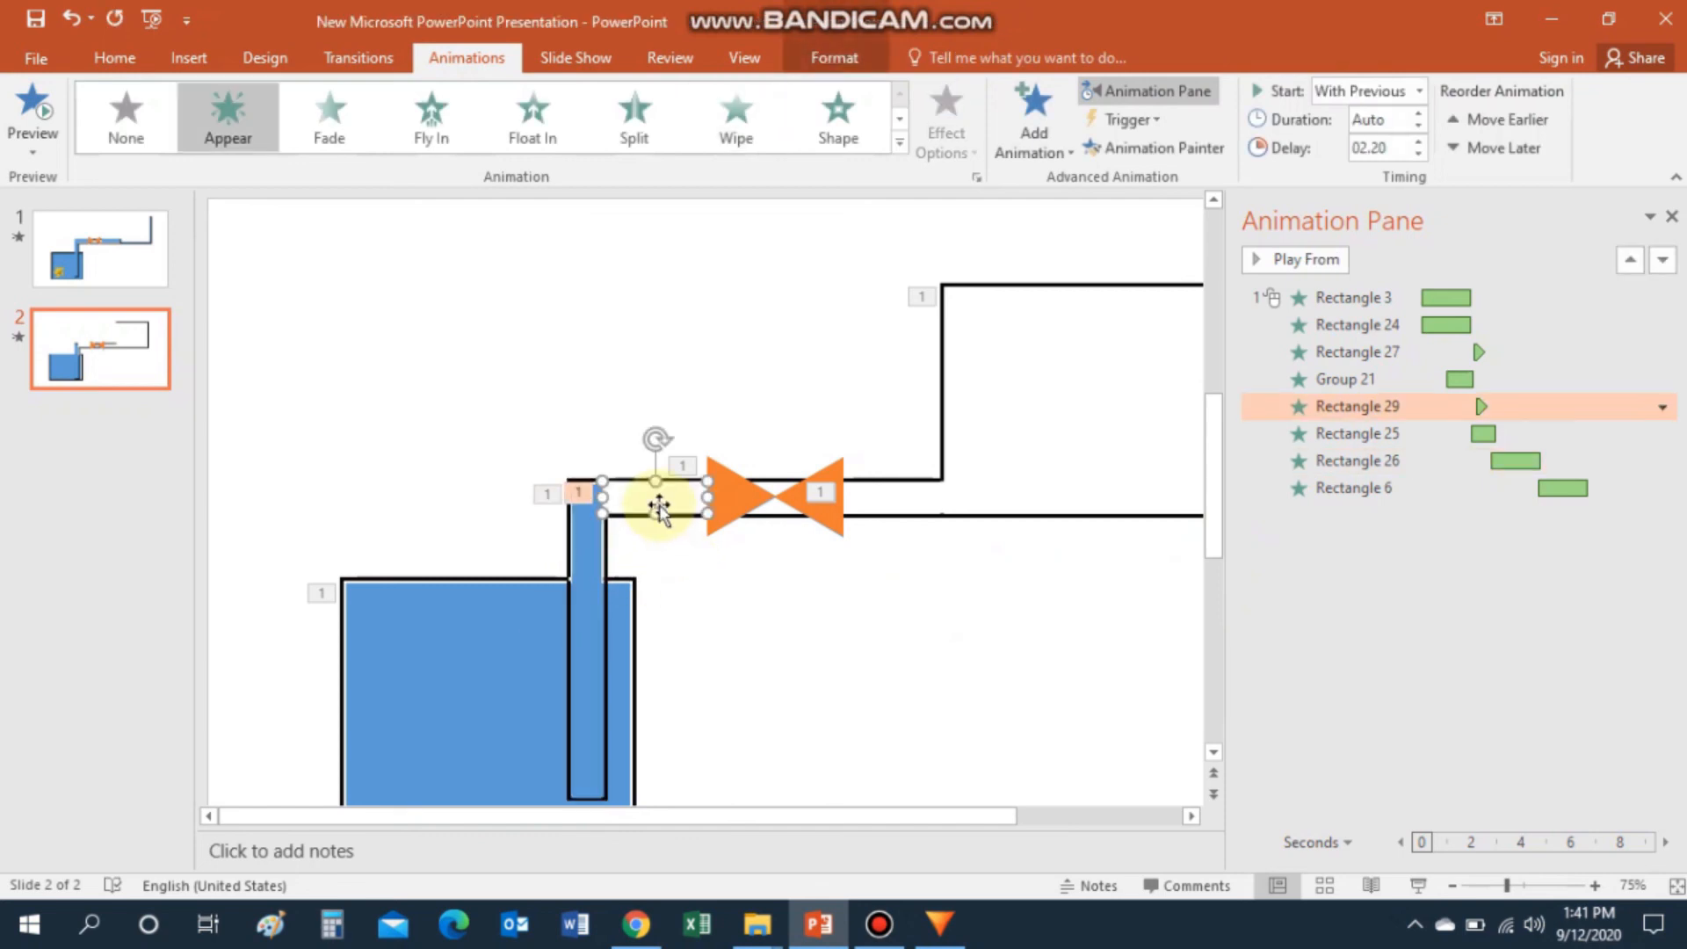
{"action": "key", "text": "ctrl+v"}
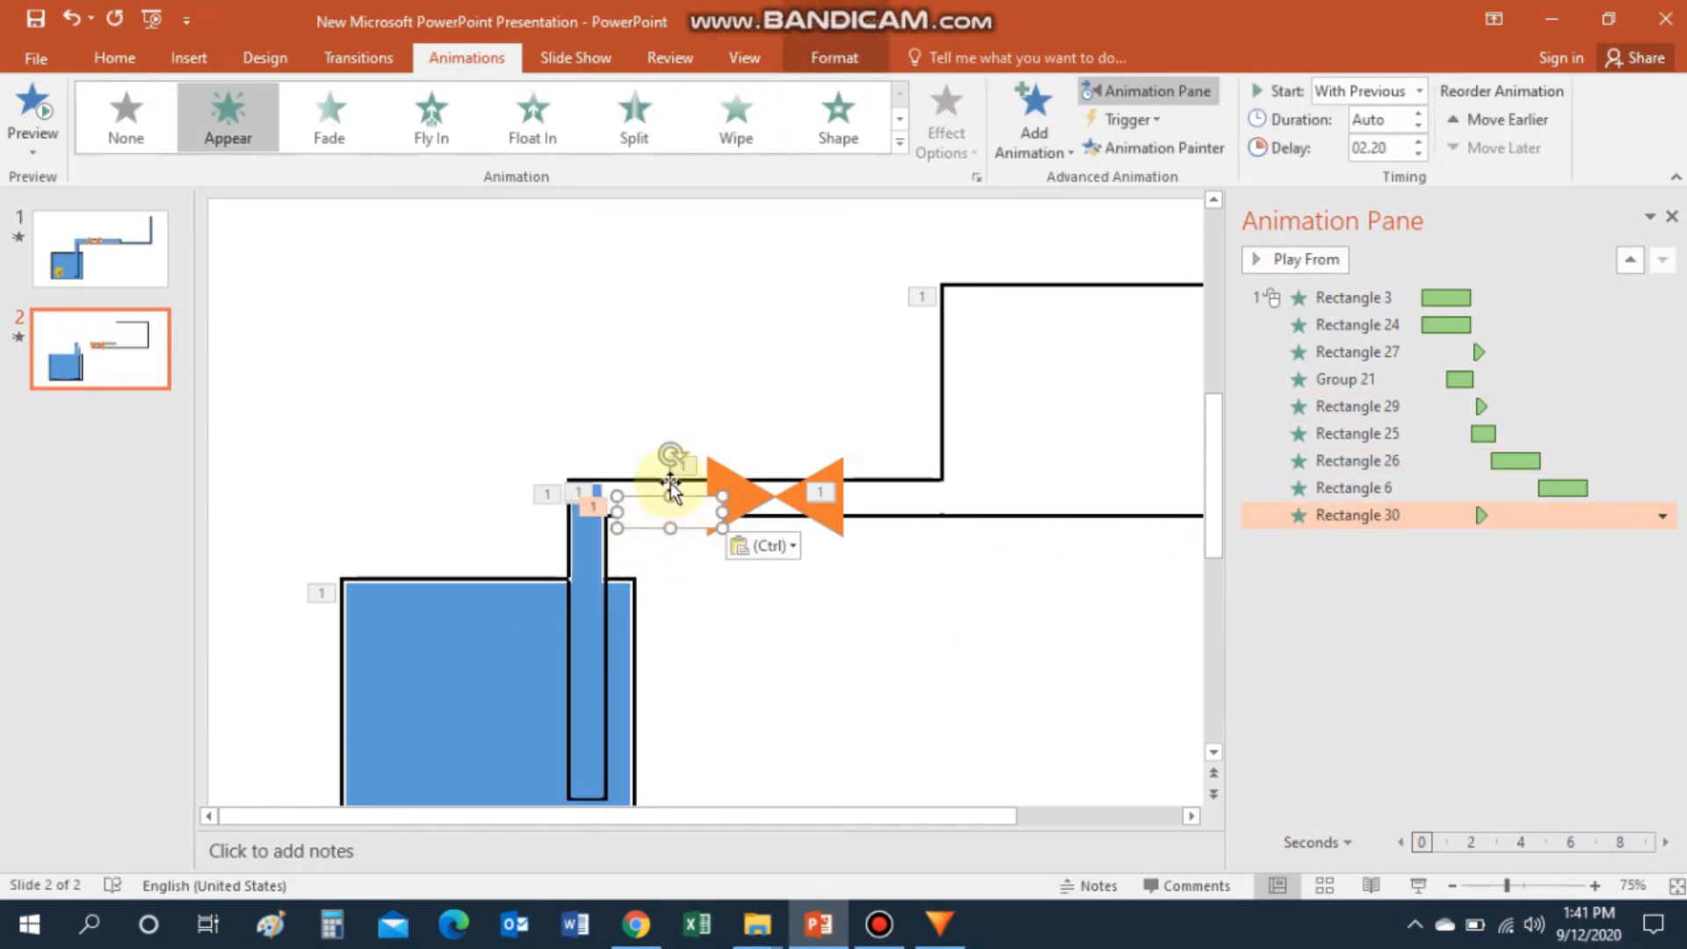
{"action": "left_click_drag", "start_coordinate": [670, 450], "coordinate": [583, 572]}
{"action": "left_click", "coordinate": [707, 594]}
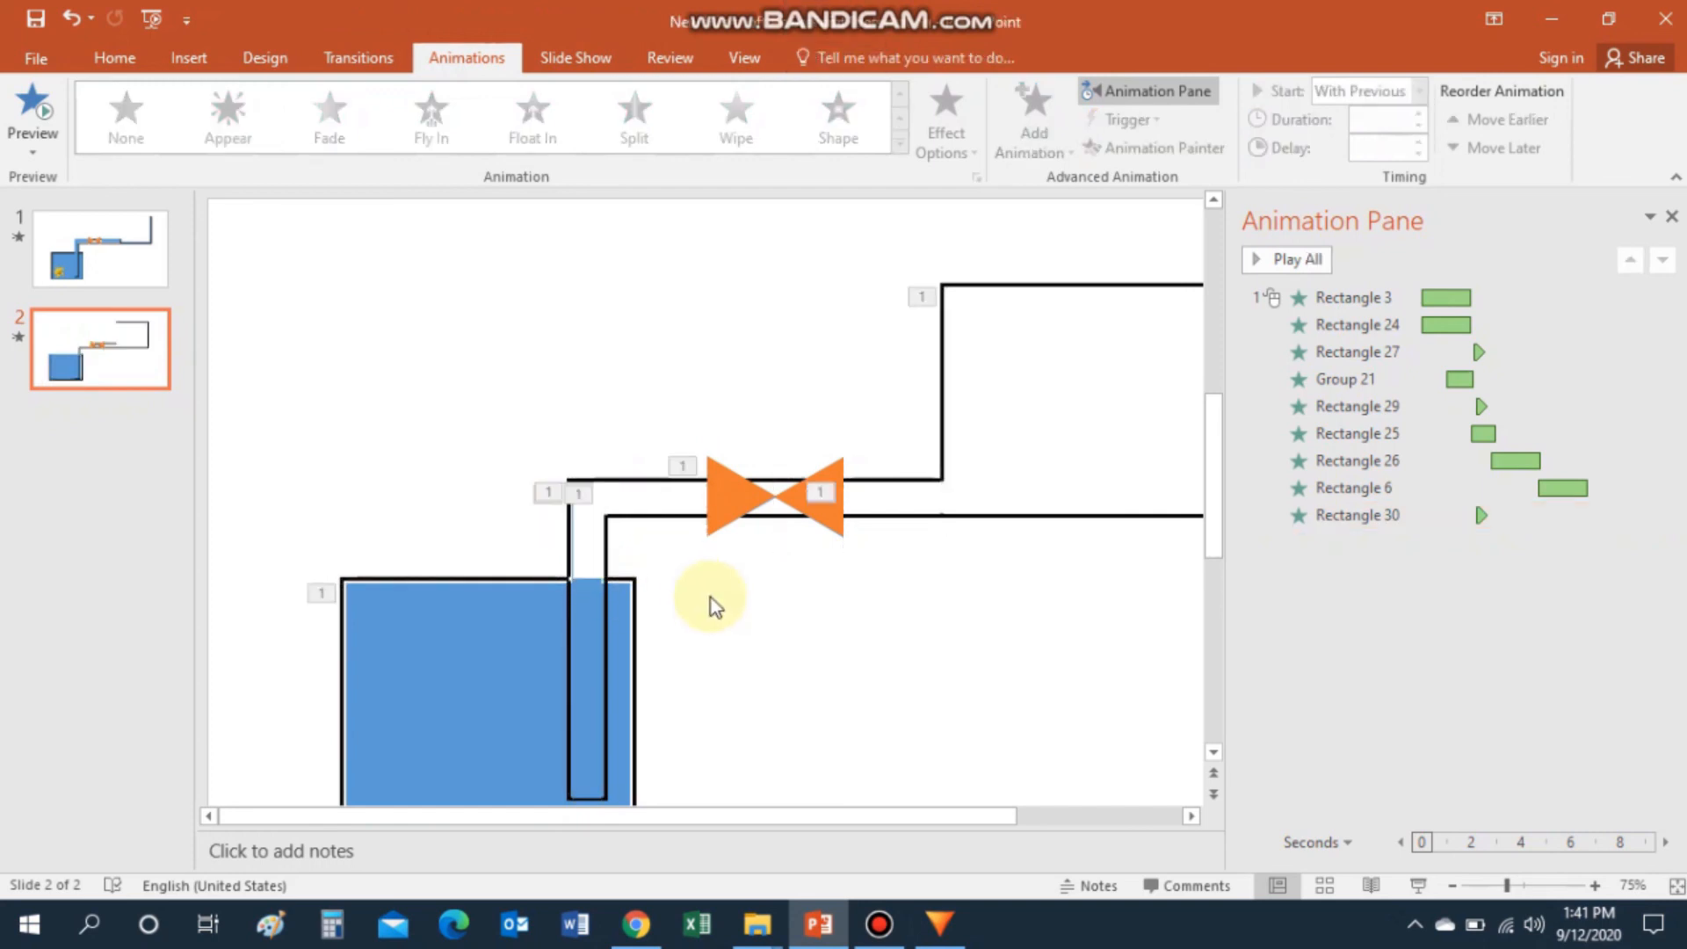
{"action": "left_click", "coordinate": [573, 545]}
{"action": "left_click", "coordinate": [765, 634]}
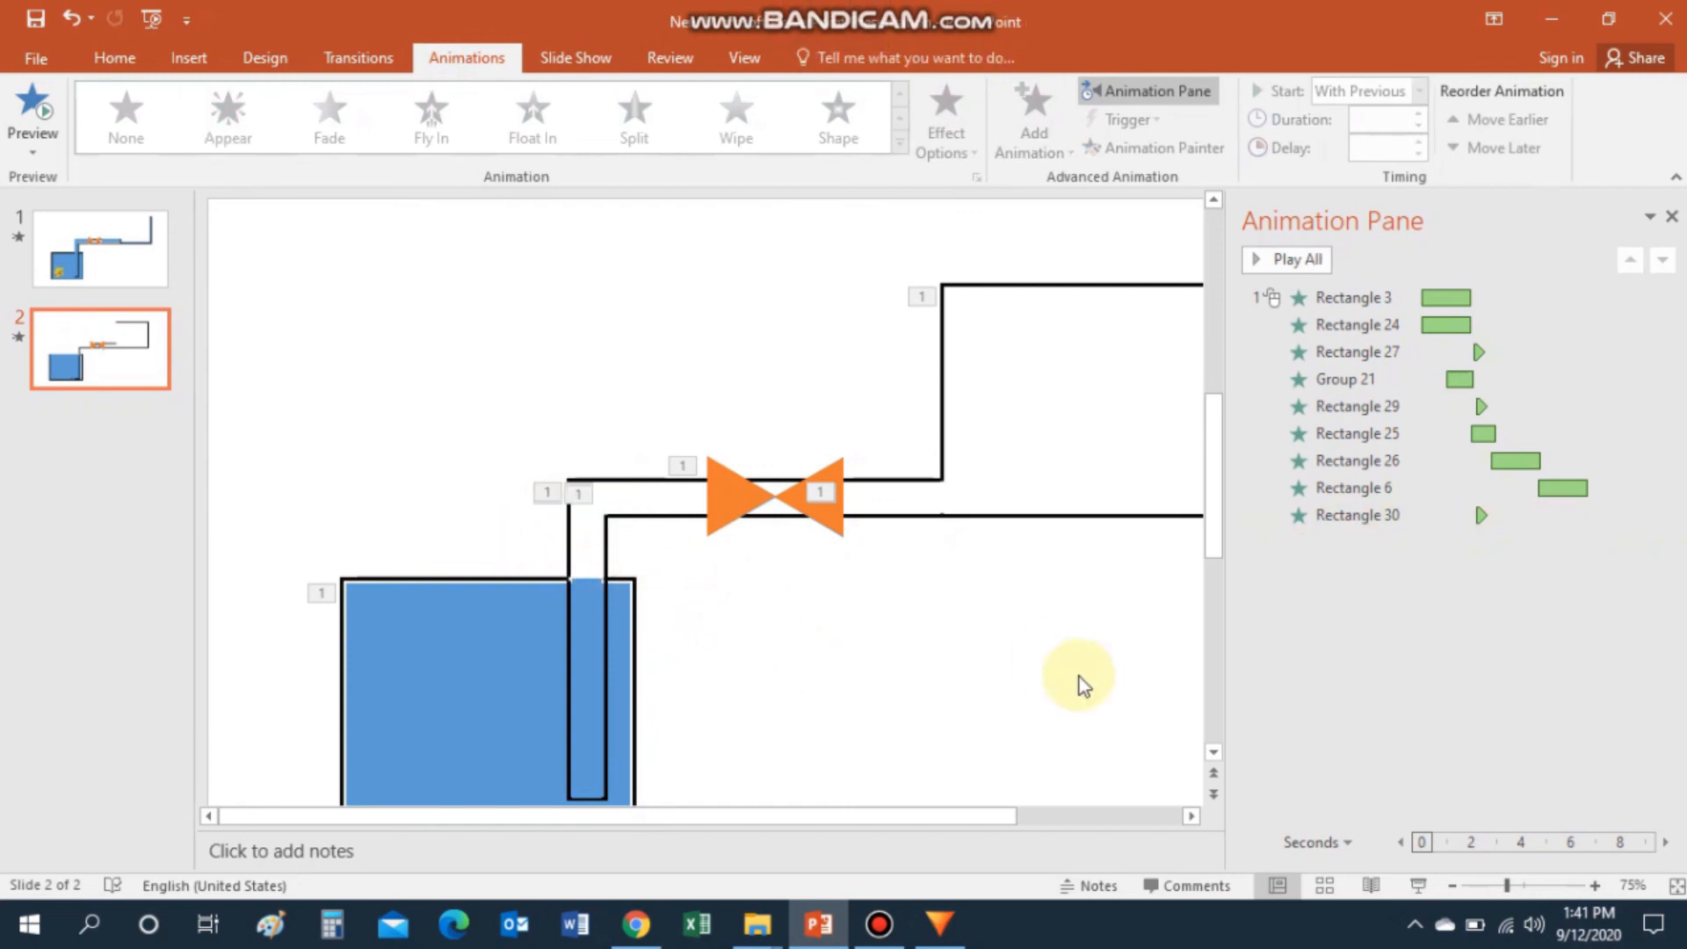
Reorder Rectangle 30's Appear effect directly after Rectangle 25 and shift it to a 3.1-second delay.
{"action": "left_click", "coordinate": [1261, 520]}
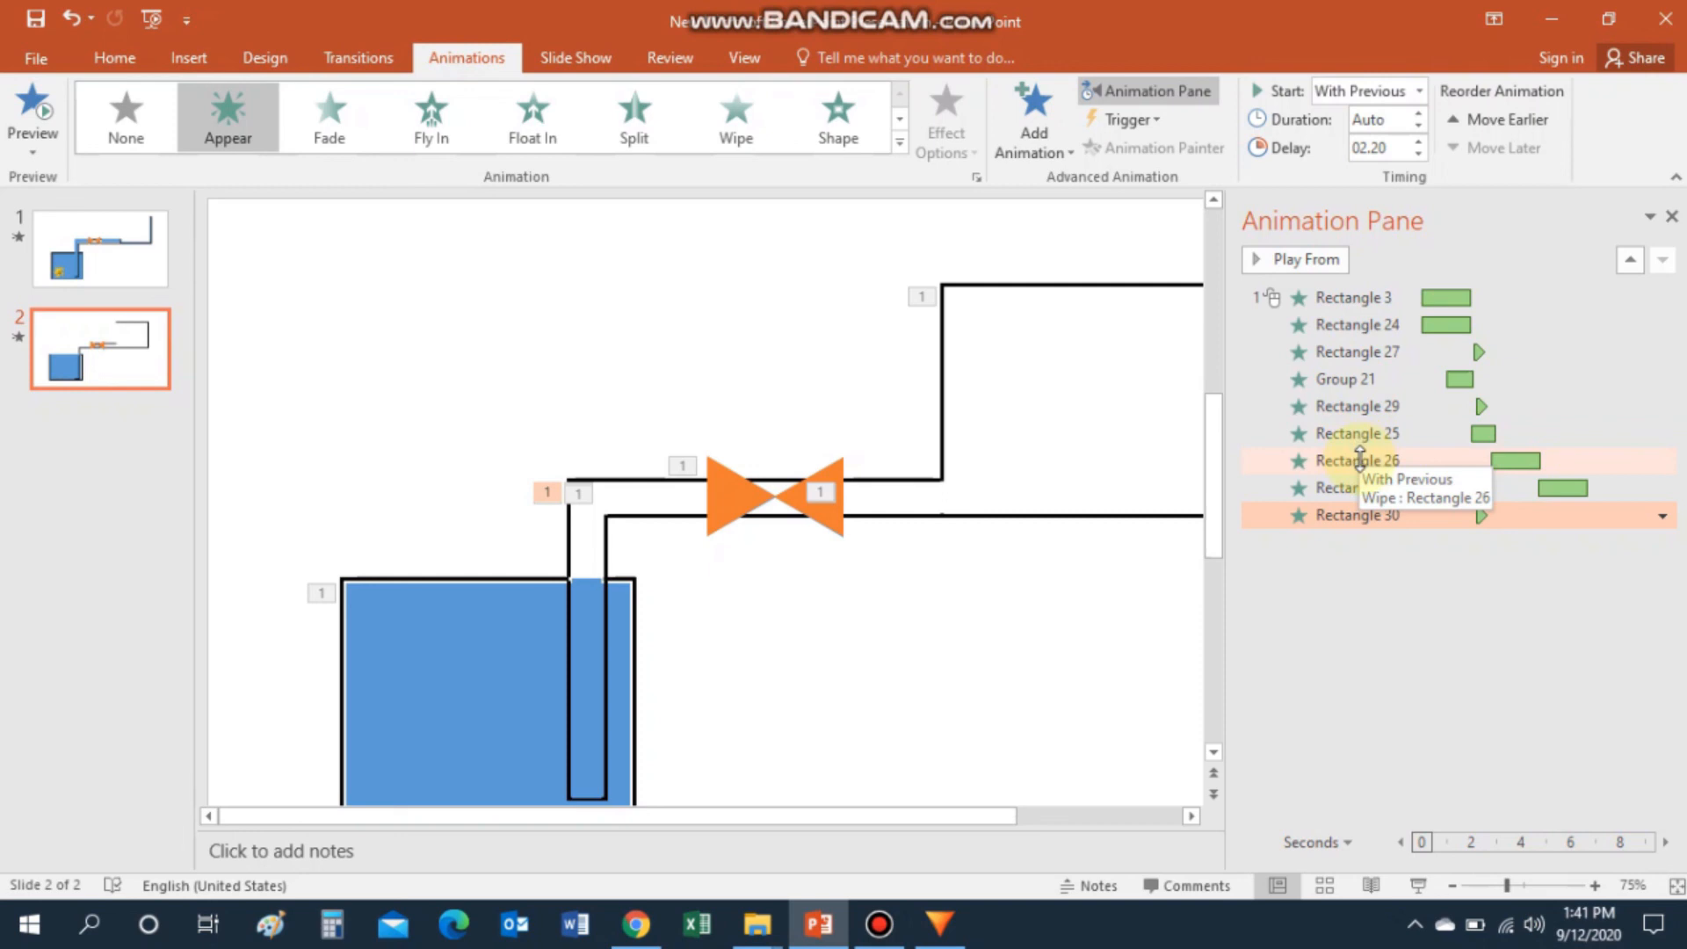
{"action": "left_click_drag", "start_coordinate": [1281, 516], "coordinate": [1292, 465]}
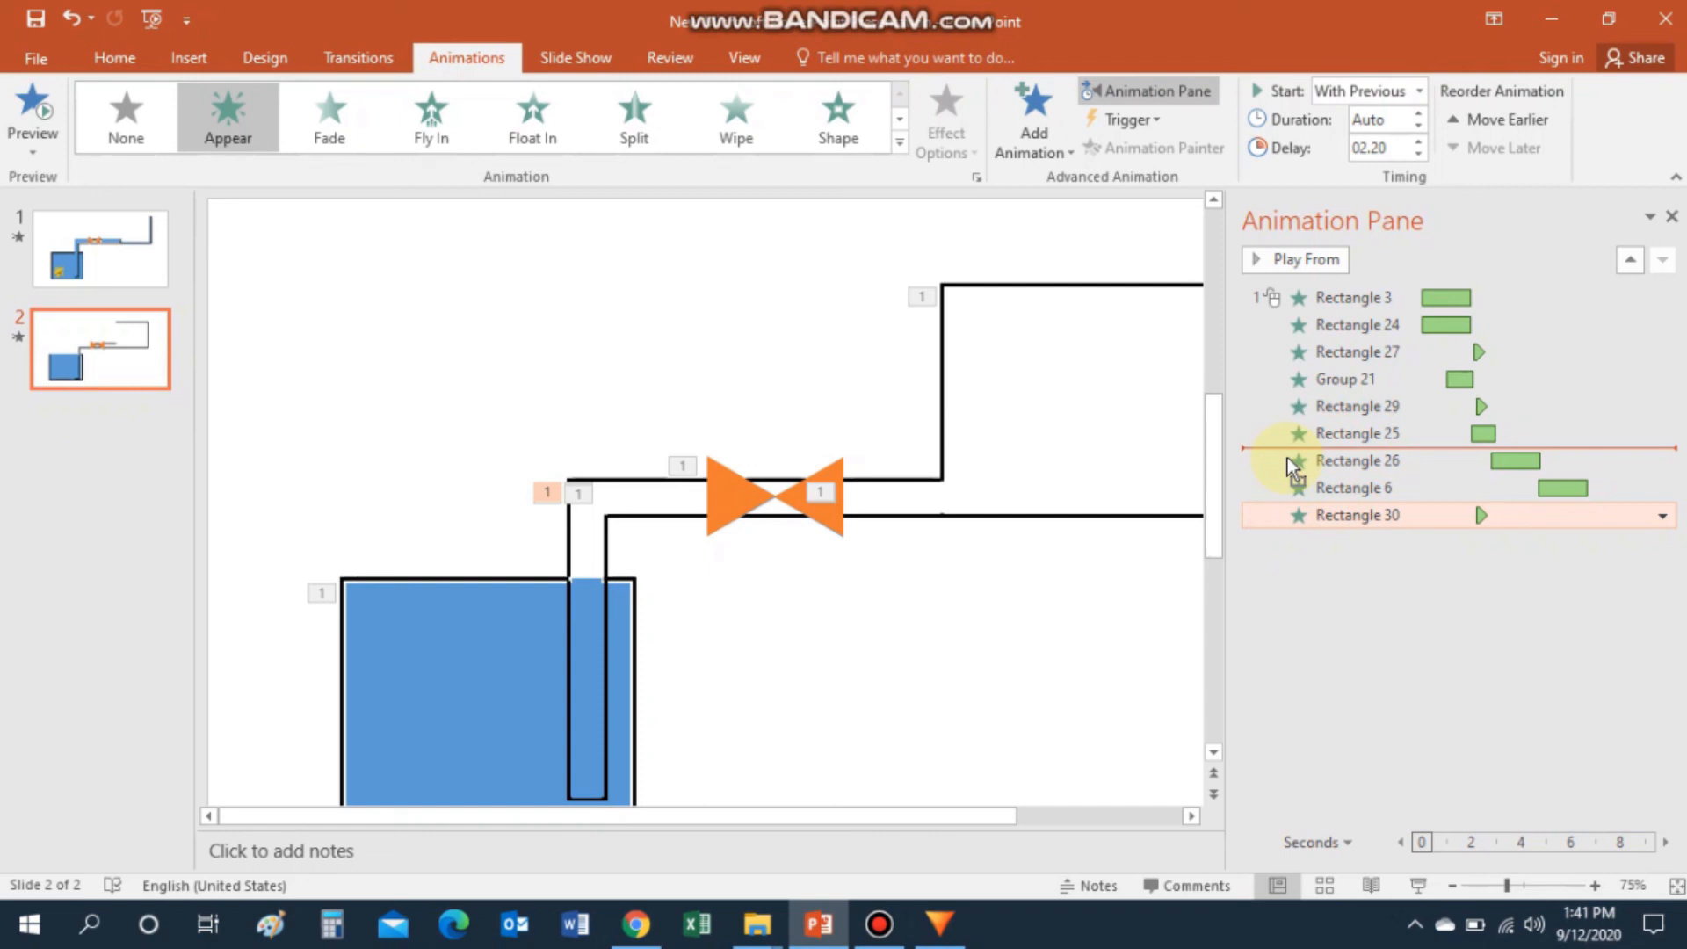
{"action": "left_click_drag", "start_coordinate": [1291, 465], "coordinate": [1291, 463]}
{"action": "left_click_drag", "start_coordinate": [1488, 461], "coordinate": [1506, 464]}
{"action": "left_click", "coordinate": [1130, 633]}
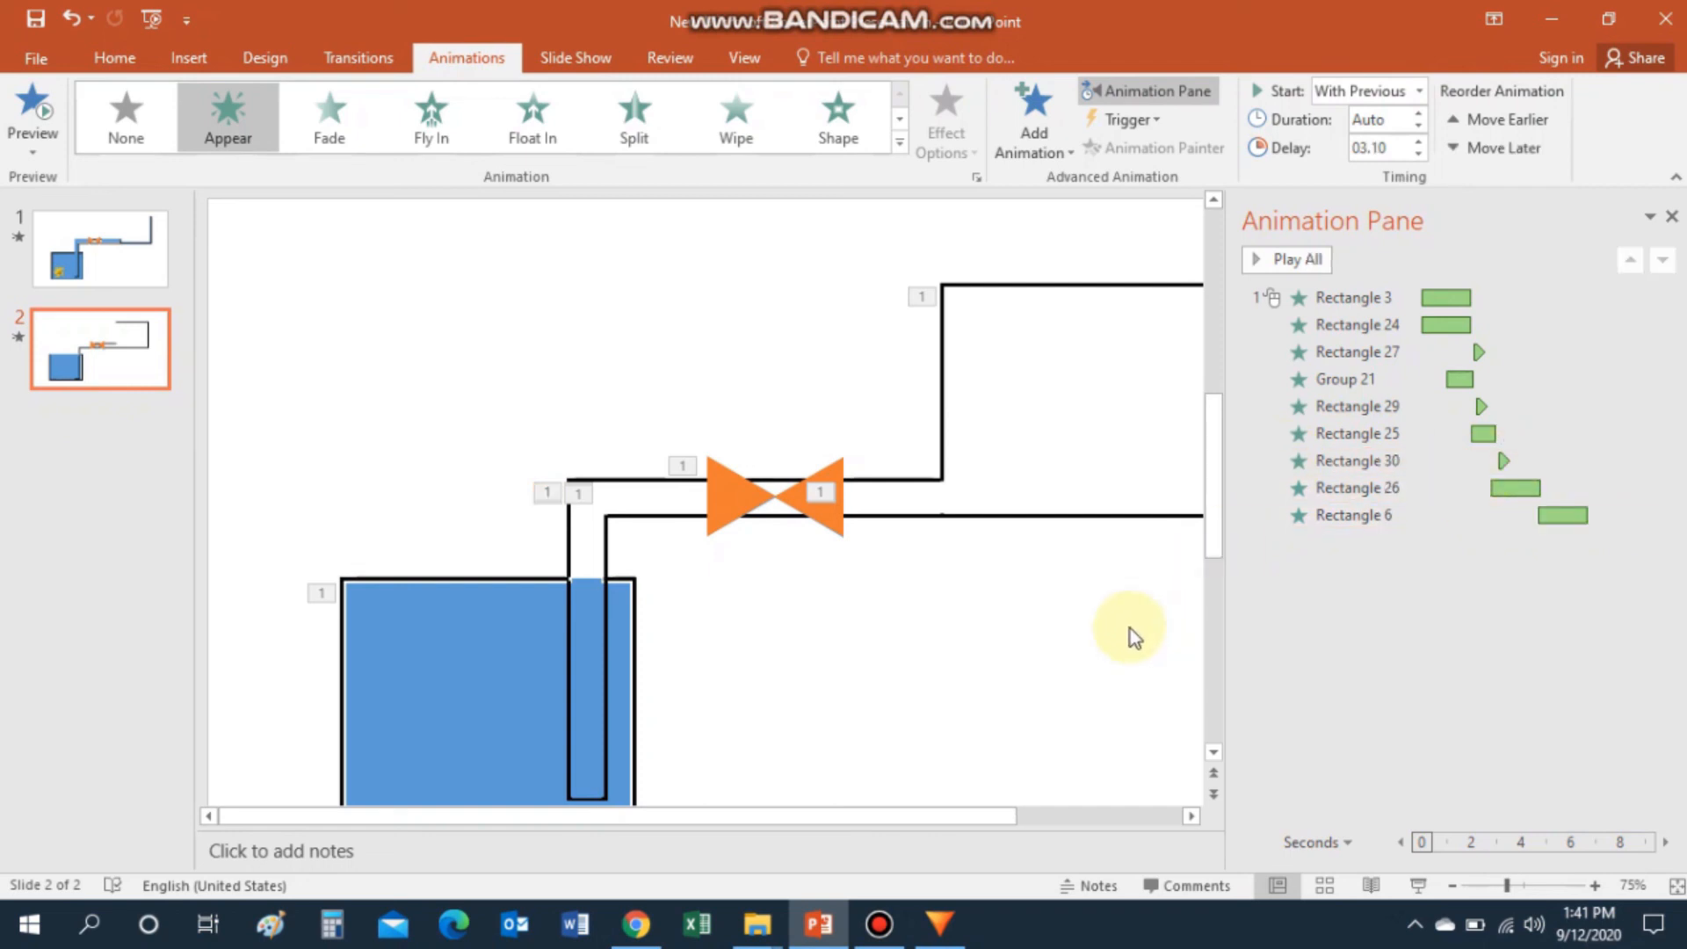
Preview the slide's animations starting from Rectangle 3 with the whole slide in view.
{"action": "left_click", "coordinate": [1354, 308]}
{"action": "scroll", "coordinate": [1130, 479], "scroll_direction": "down", "scroll_amount": 2, "text": "ctrl"}
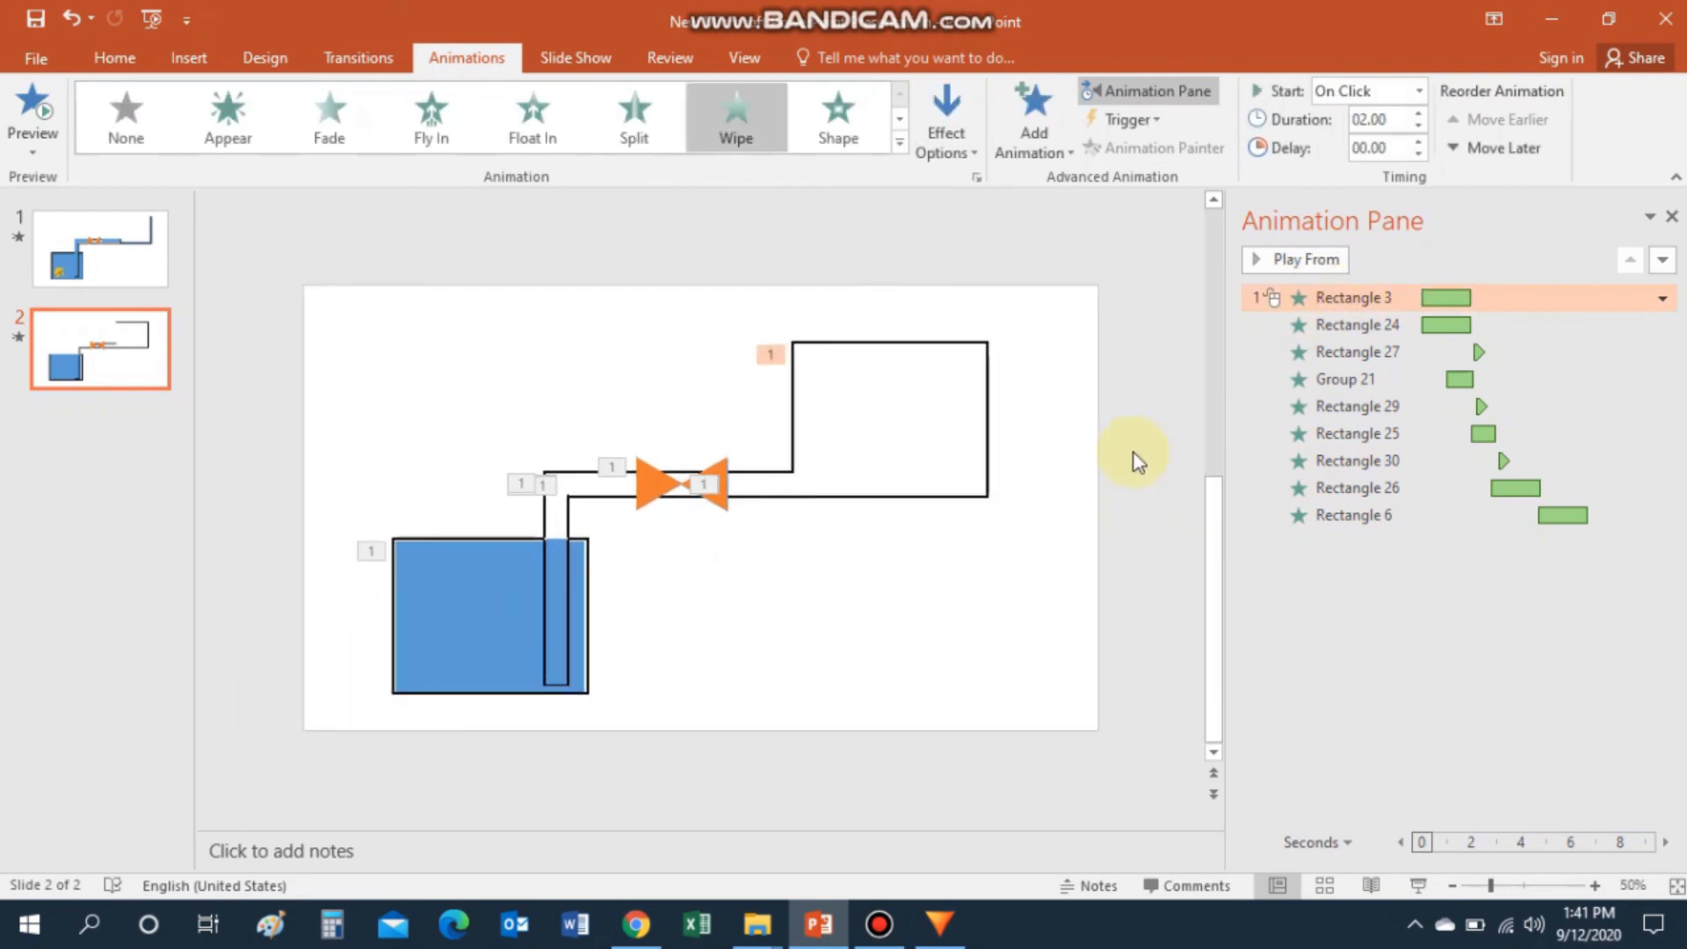
{"action": "left_click", "coordinate": [1256, 259]}
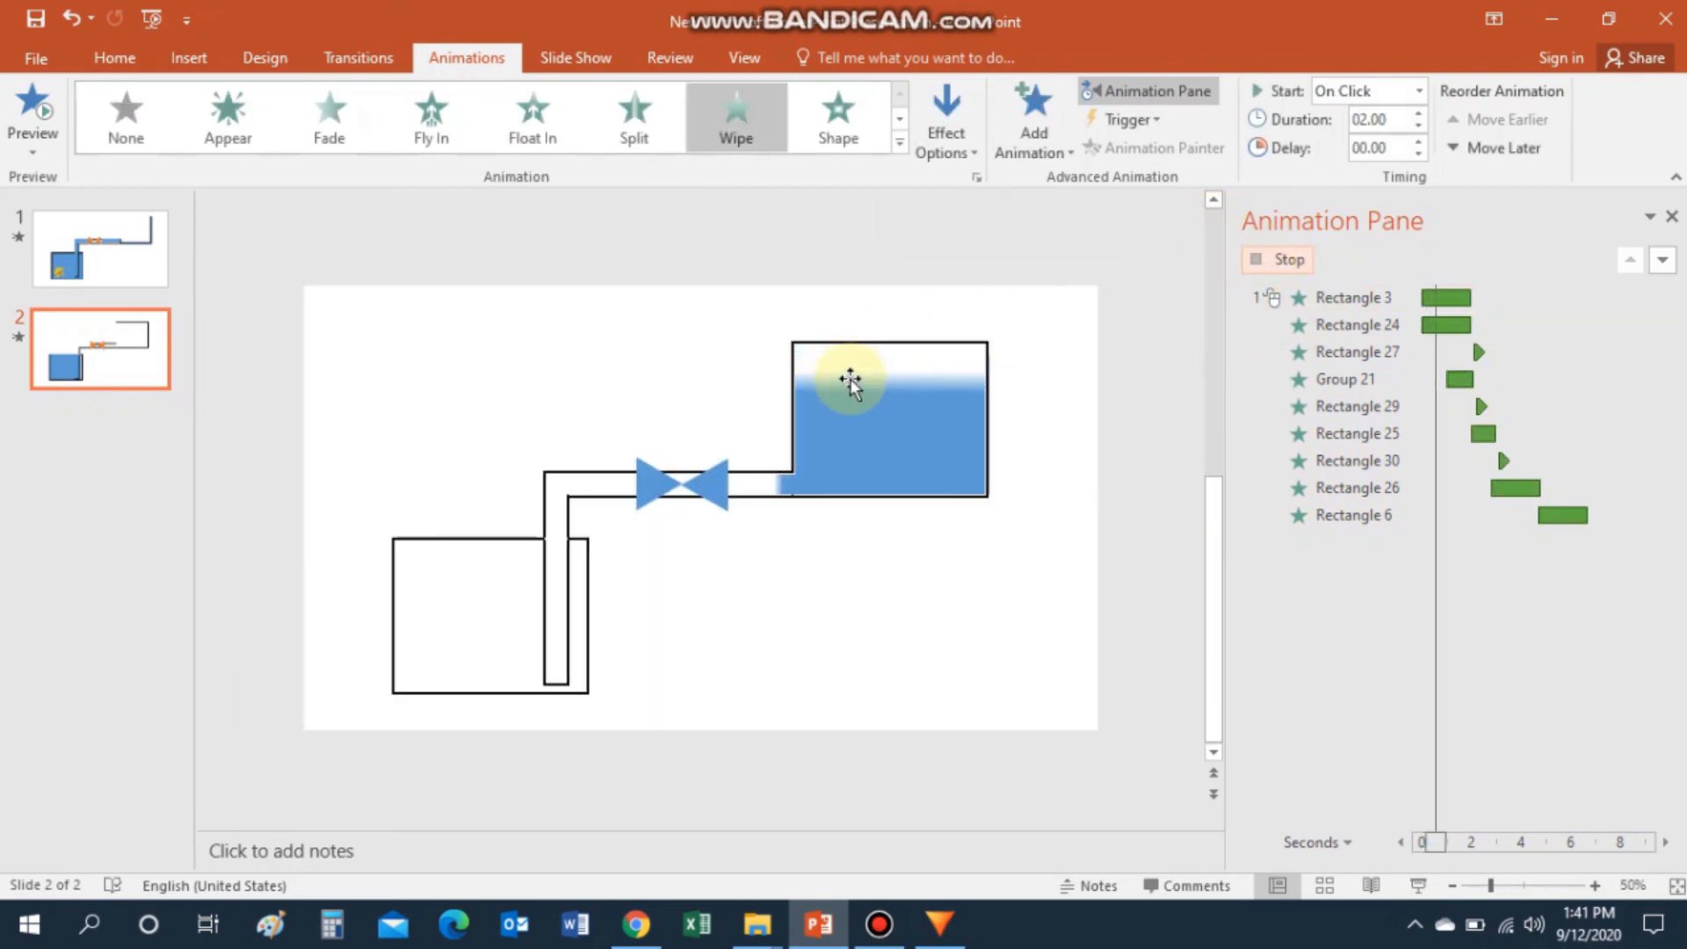